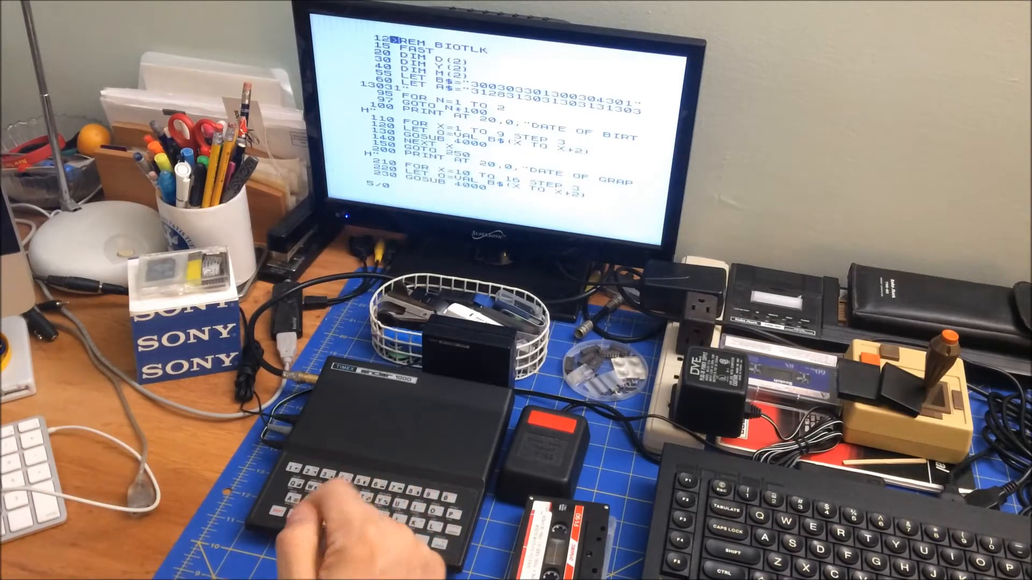
- Run the loaded BIOTLK program and enter the month, day and year of the date of birth
{"action": "key", "text": "r"}
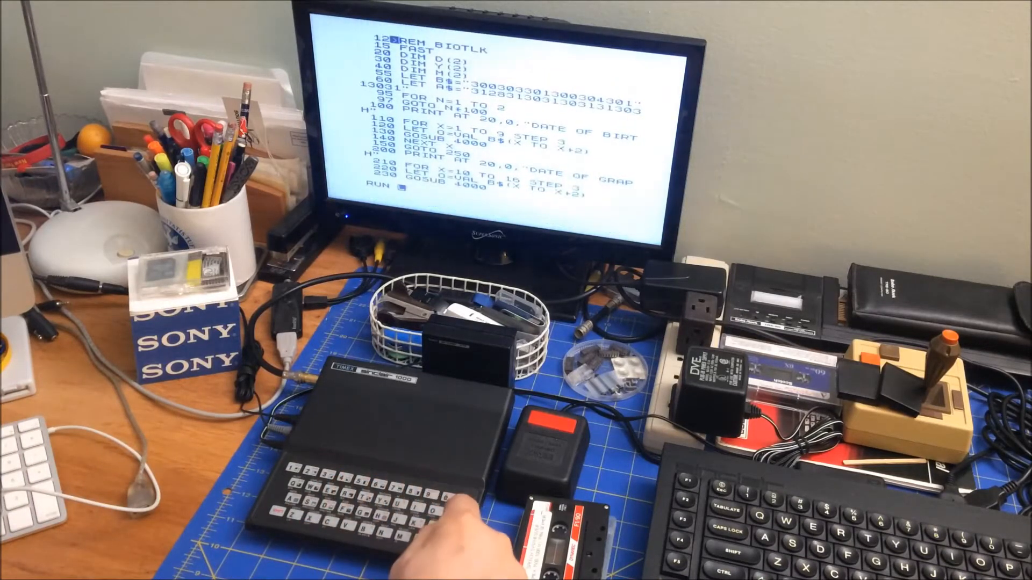
{"action": "key", "text": "Return"}
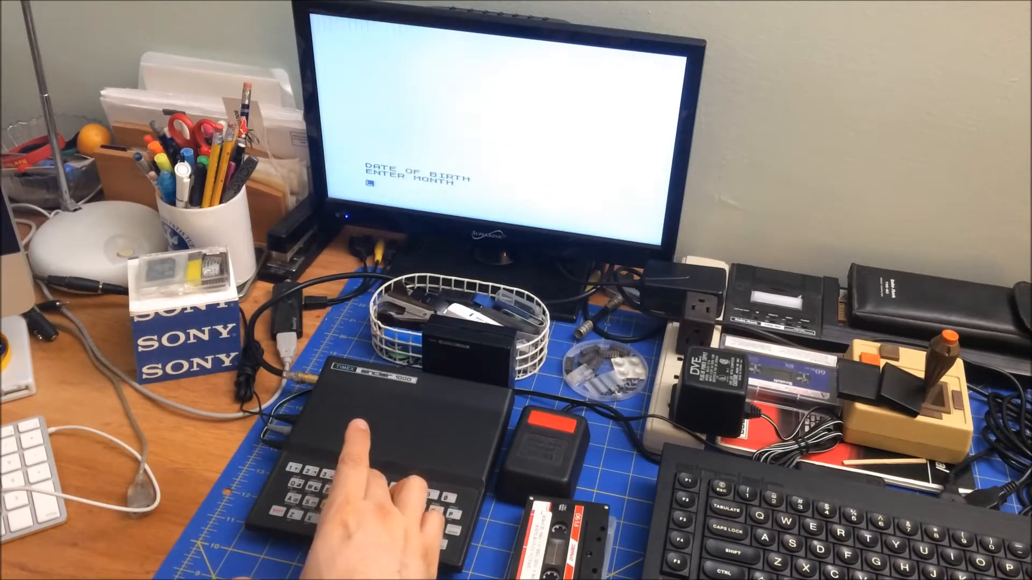
{"action": "type", "text": "4"}
{"action": "key", "text": "Return"}
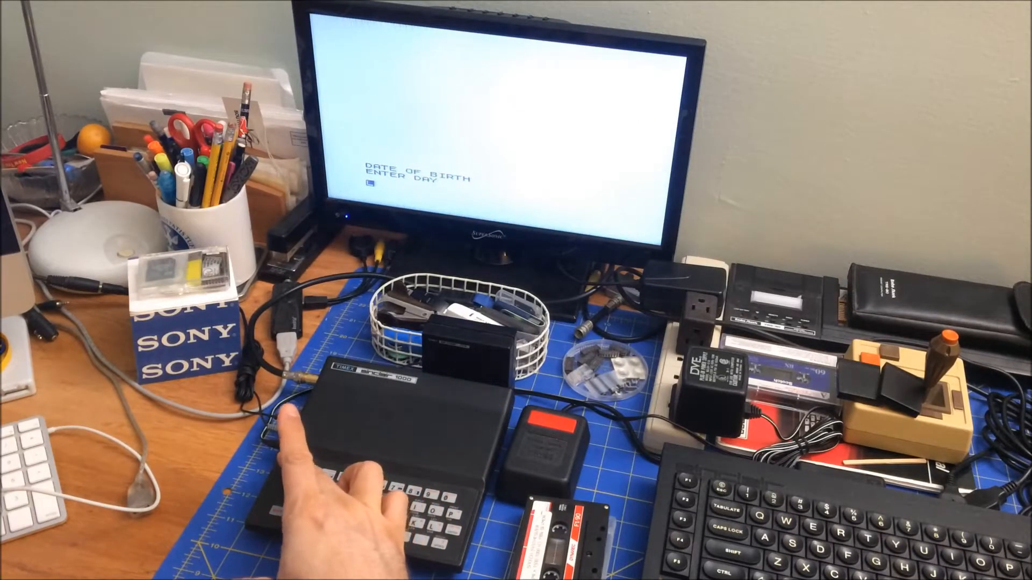
{"action": "type", "text": "15"}
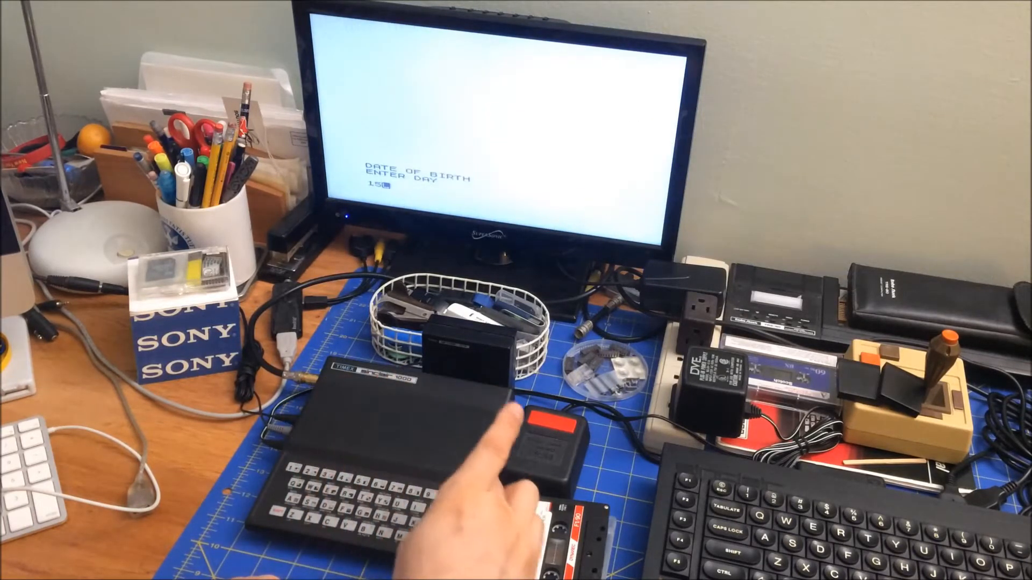
{"action": "key", "text": "Return"}
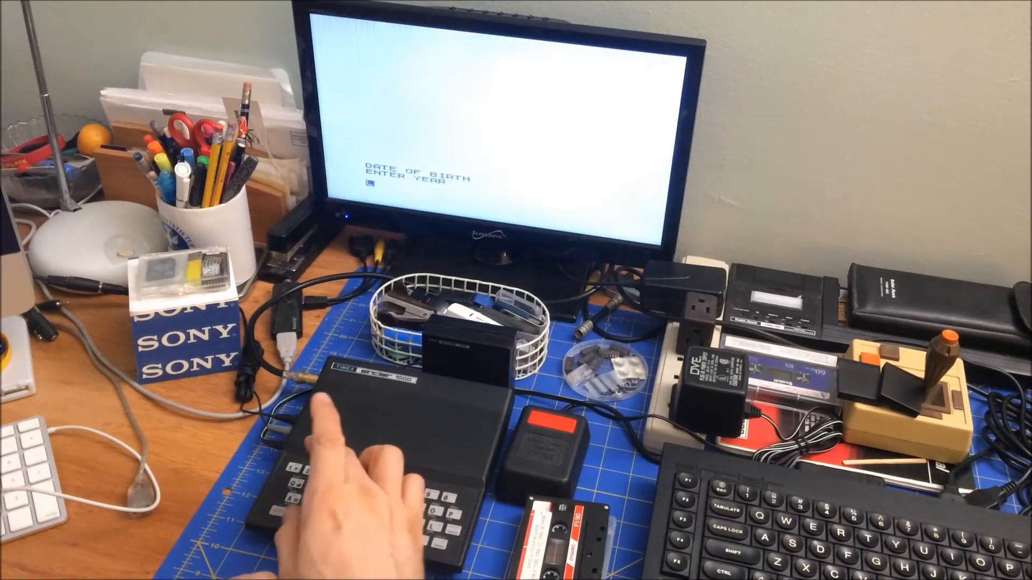
{"action": "type", "text": "19"}
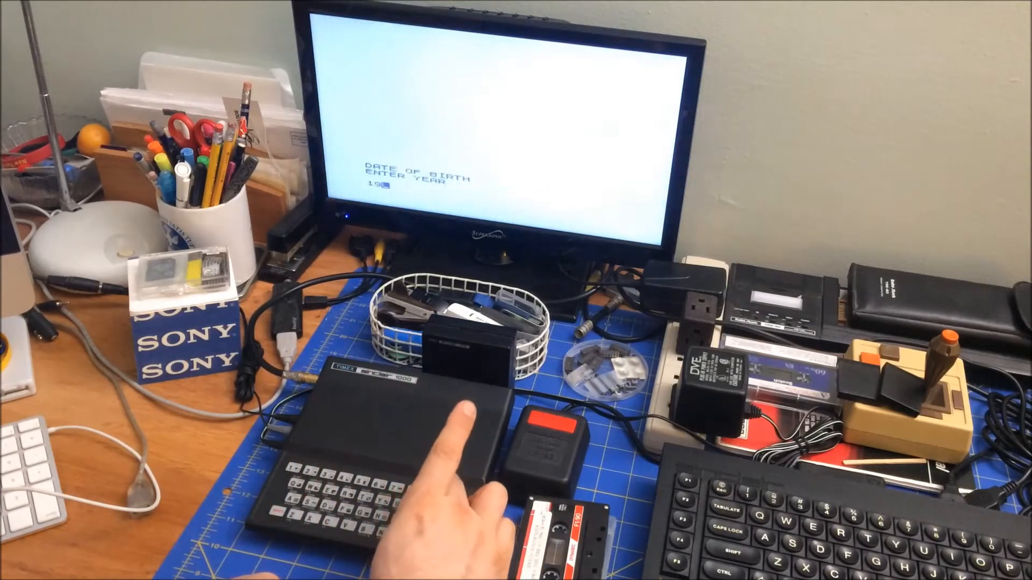
{"action": "type", "text": "90"}
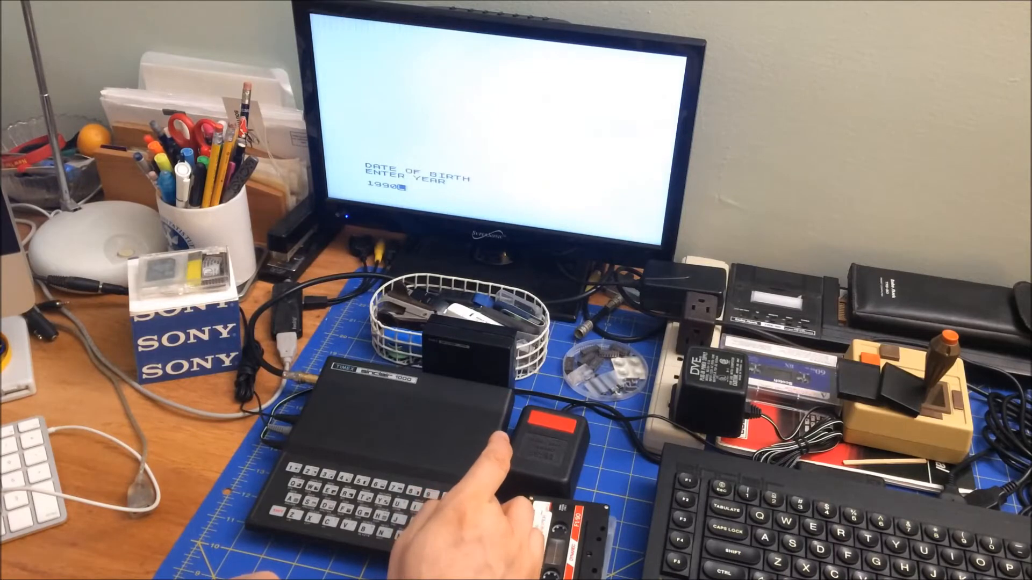
{"action": "key", "text": "Return"}
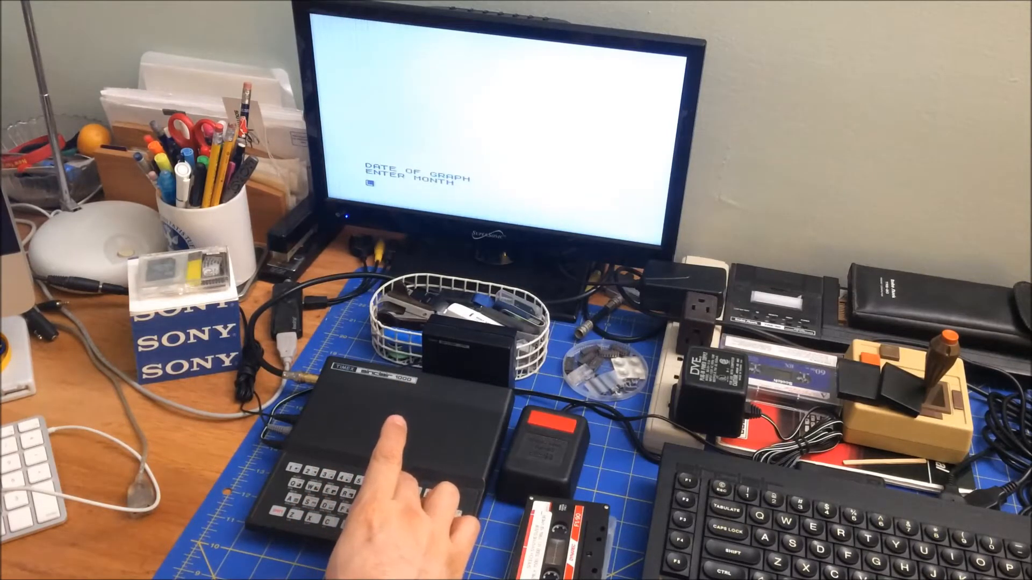
- Enter the date of graph as month 7, day 4 and year 2022
{"action": "type", "text": "7"}
{"action": "key", "text": "Return"}
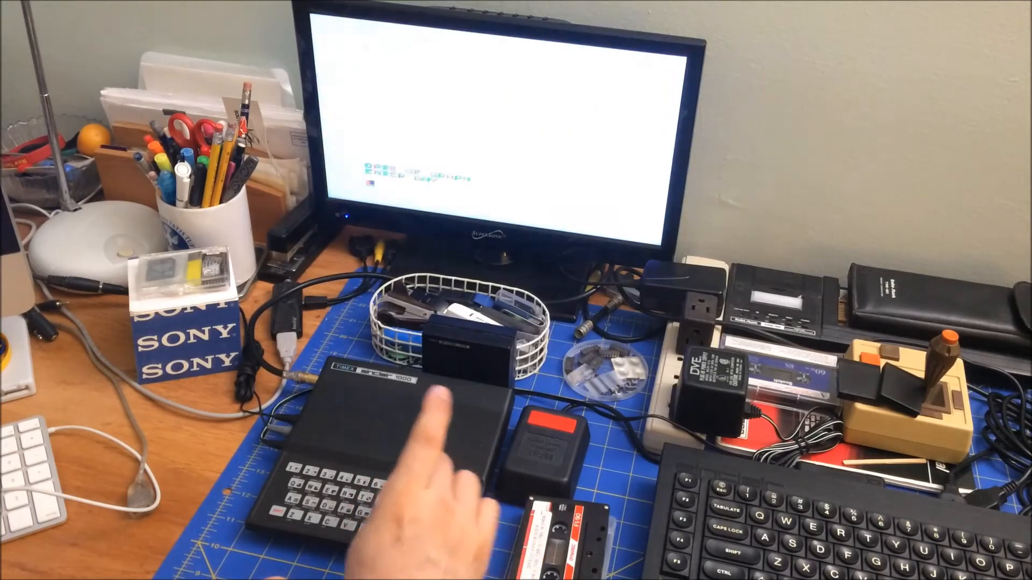
{"action": "type", "text": "1"}
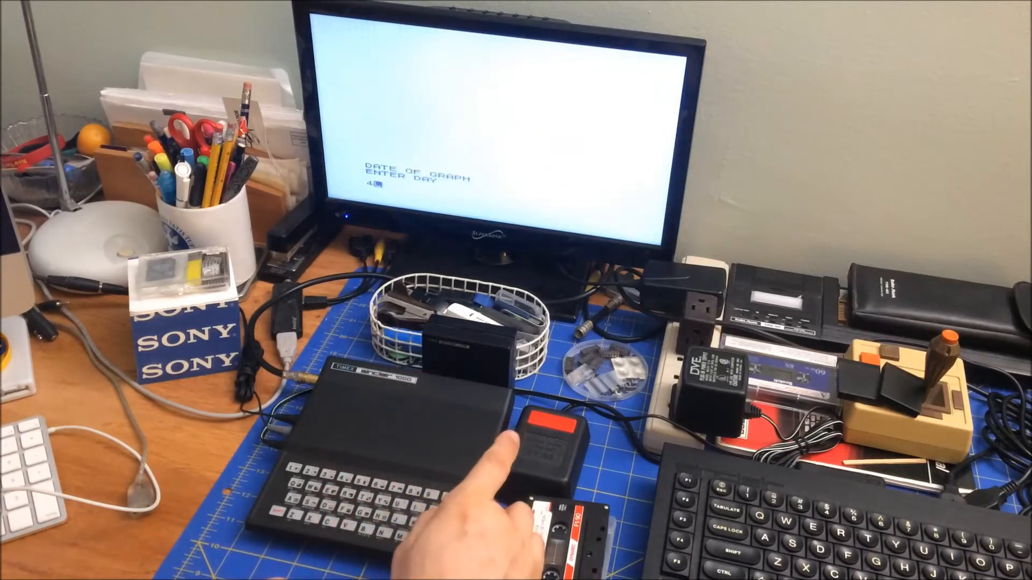
{"action": "key", "text": "Return"}
{"action": "type", "text": "2"}
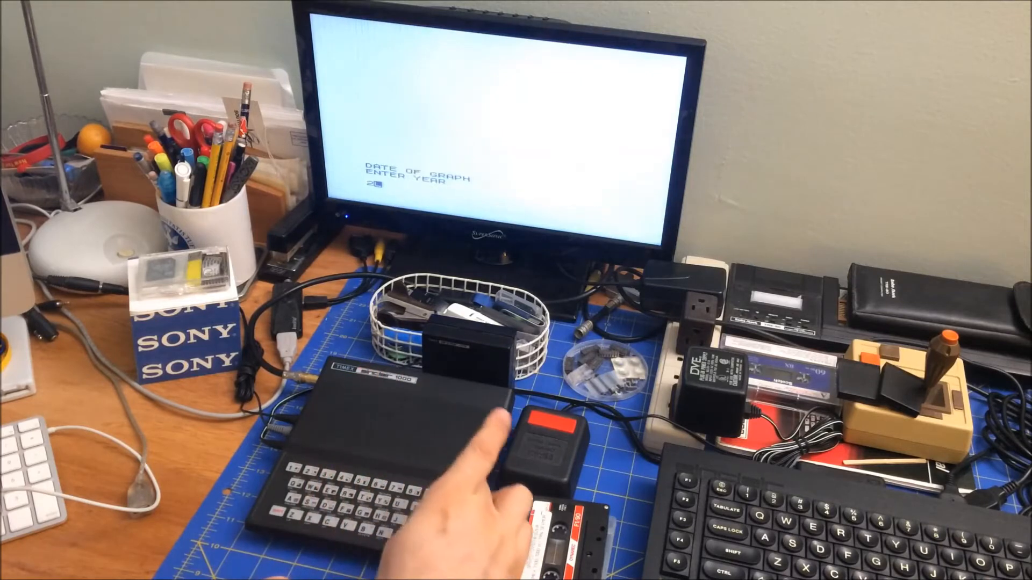
{"action": "type", "text": "022"}
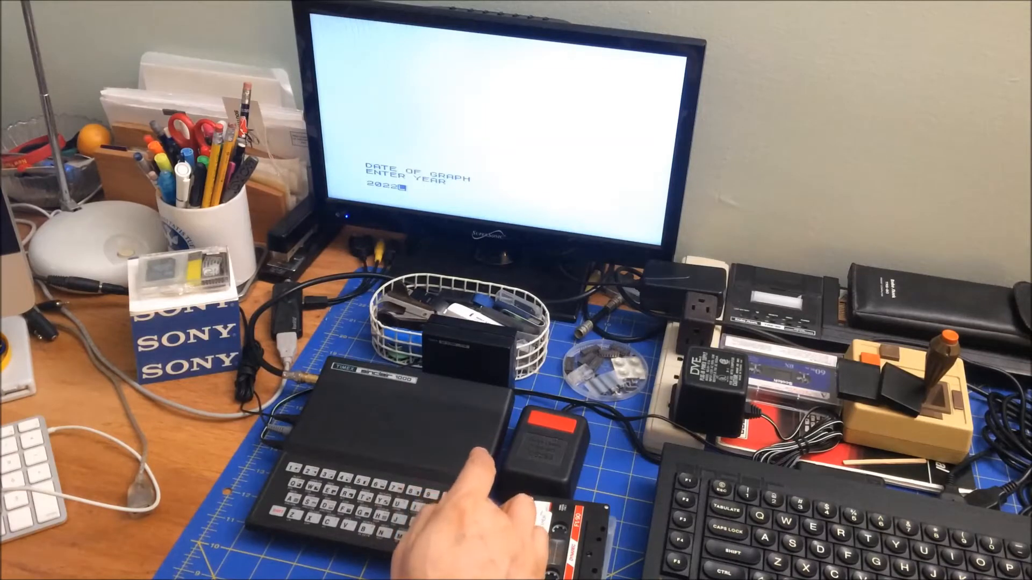
{"action": "key", "text": "Return"}
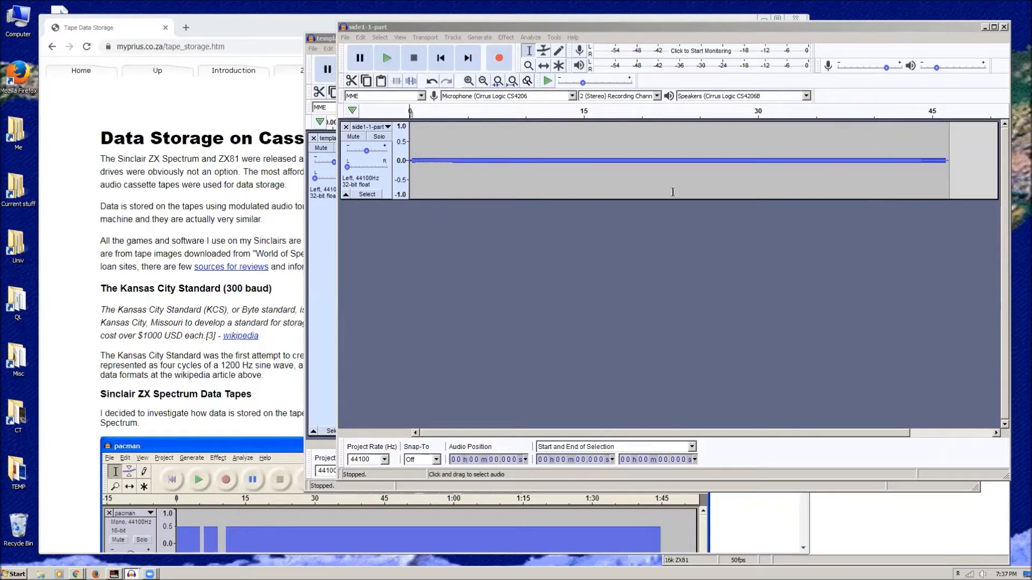
- In Audacity, enlarge the side1-1-part track to fill the window's height and zoom in on its timeline
{"action": "left_click_drag", "start_coordinate": [672, 199], "coordinate": [664, 423]}
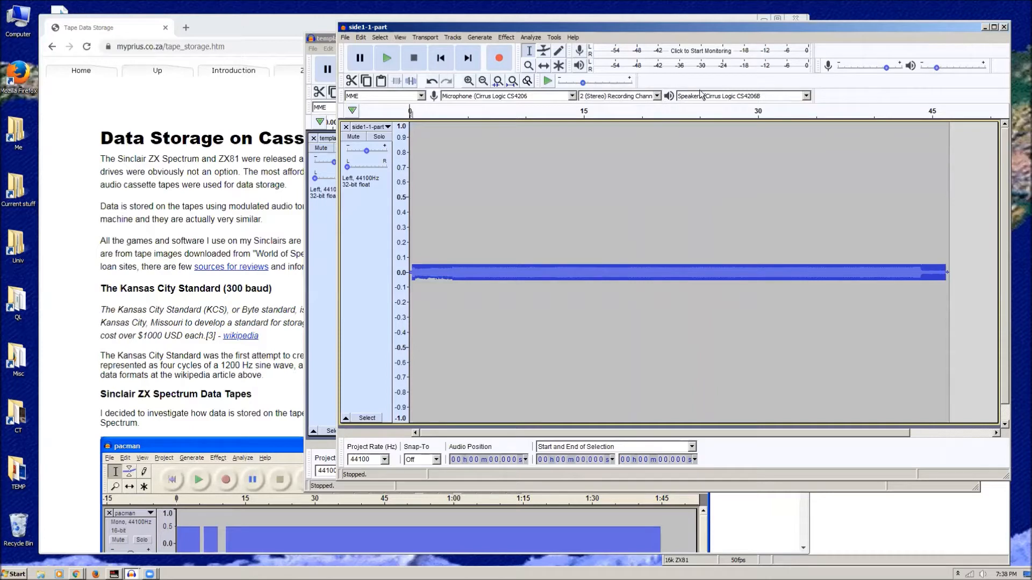
{"action": "left_click", "coordinate": [467, 82]}
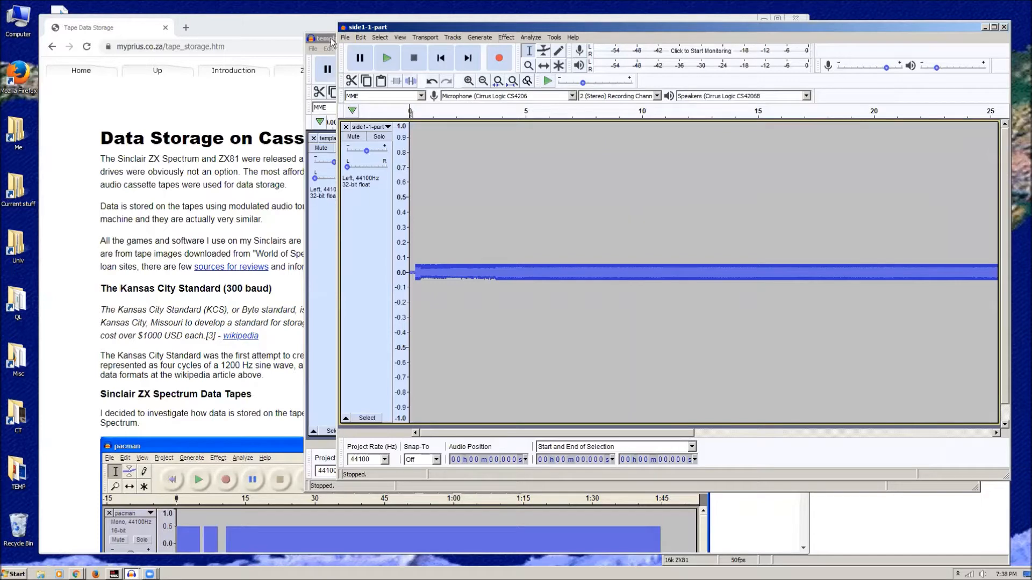
- Move the template window aside to view its waveform, then bring side1-1-part forward and widen its window
{"action": "left_click_drag", "start_coordinate": [329, 41], "coordinate": [160, 48]}
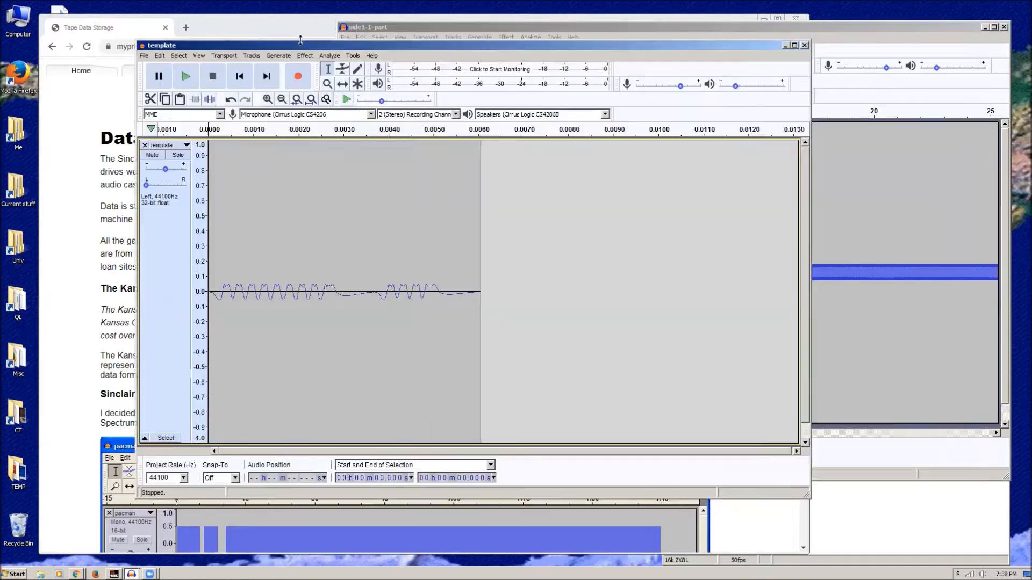
{"action": "left_click", "coordinate": [405, 25]}
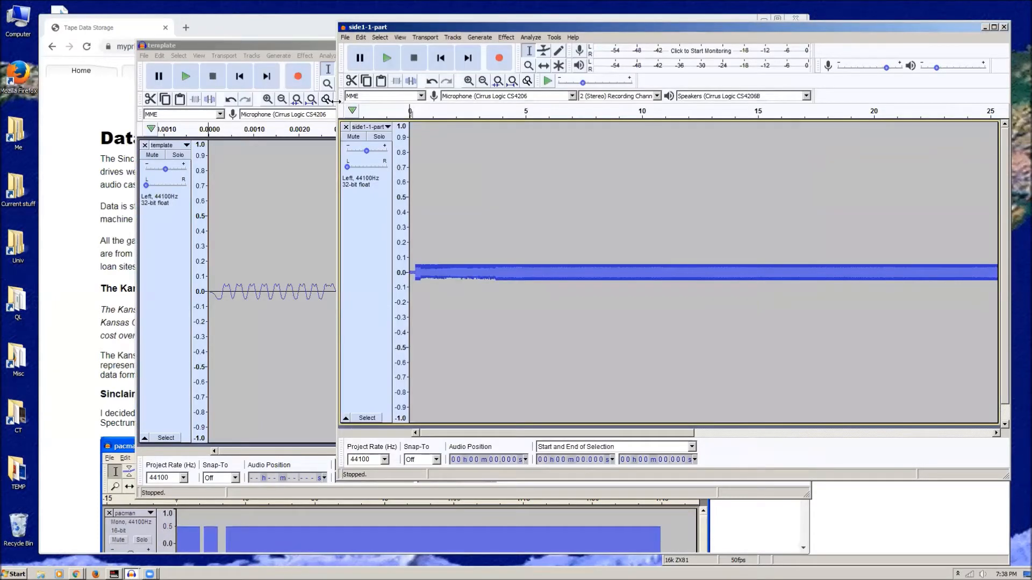
{"action": "left_click_drag", "start_coordinate": [336, 101], "coordinate": [202, 101]}
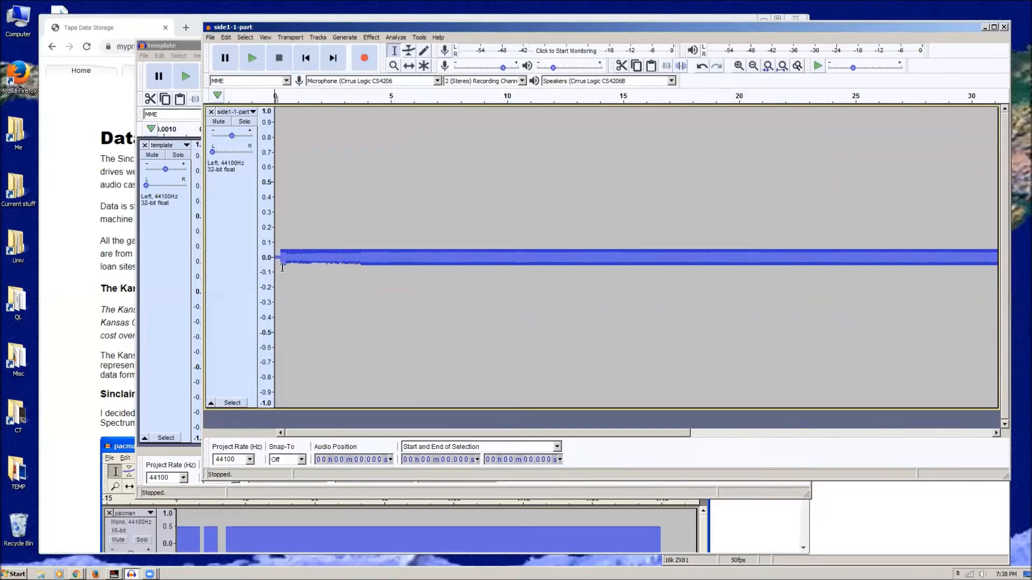
- Examine the first four seconds of the side1-1-part recording, placing the cursor at about 2.5 s
{"action": "left_click", "coordinate": [738, 67]}
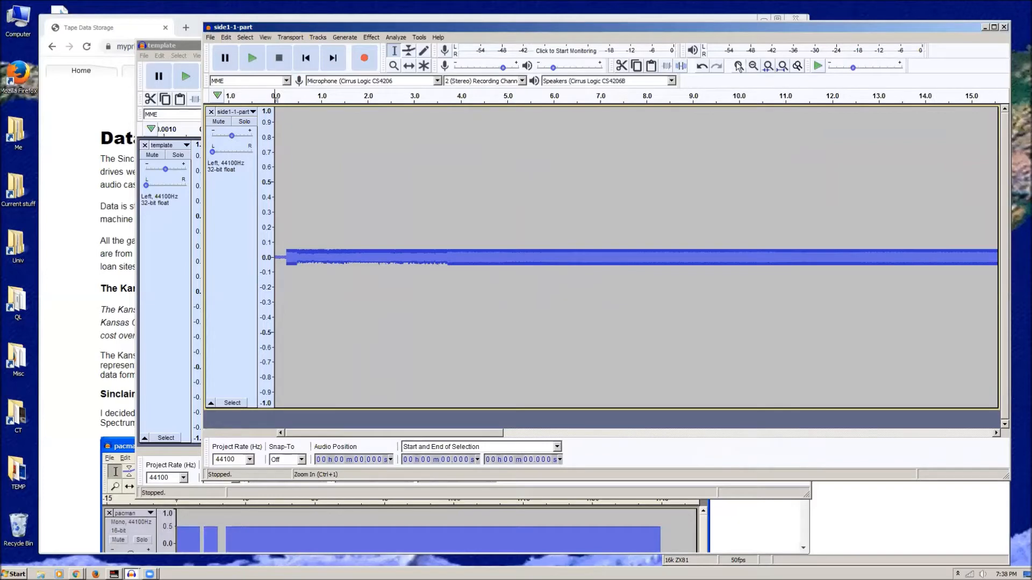
{"action": "left_click_drag", "start_coordinate": [286, 262], "coordinate": [296, 263]}
{"action": "left_click", "coordinate": [453, 255]}
{"action": "left_click", "coordinate": [392, 269]}
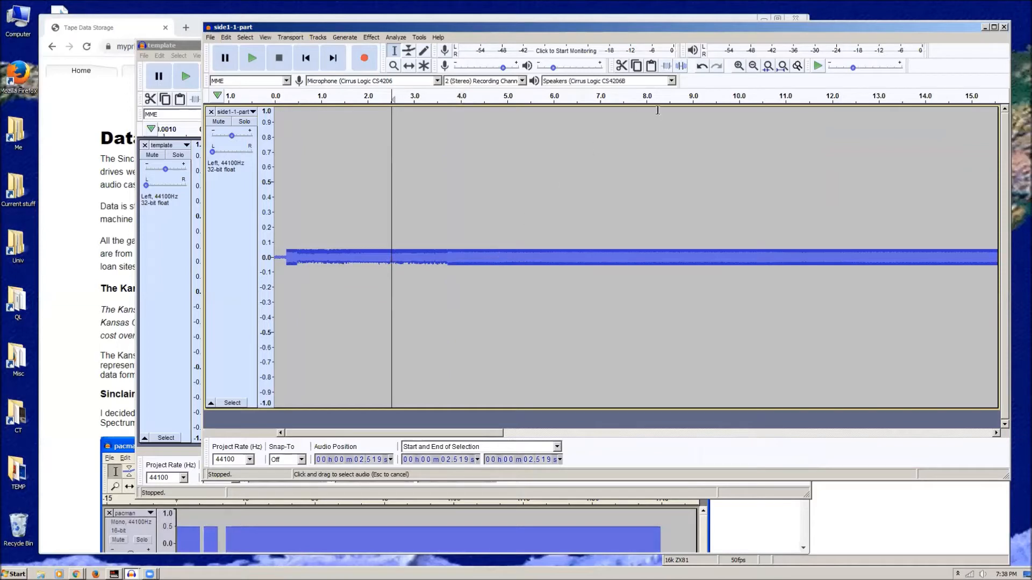
{"action": "left_click", "coordinate": [739, 65]}
{"action": "left_click", "coordinate": [739, 65]}
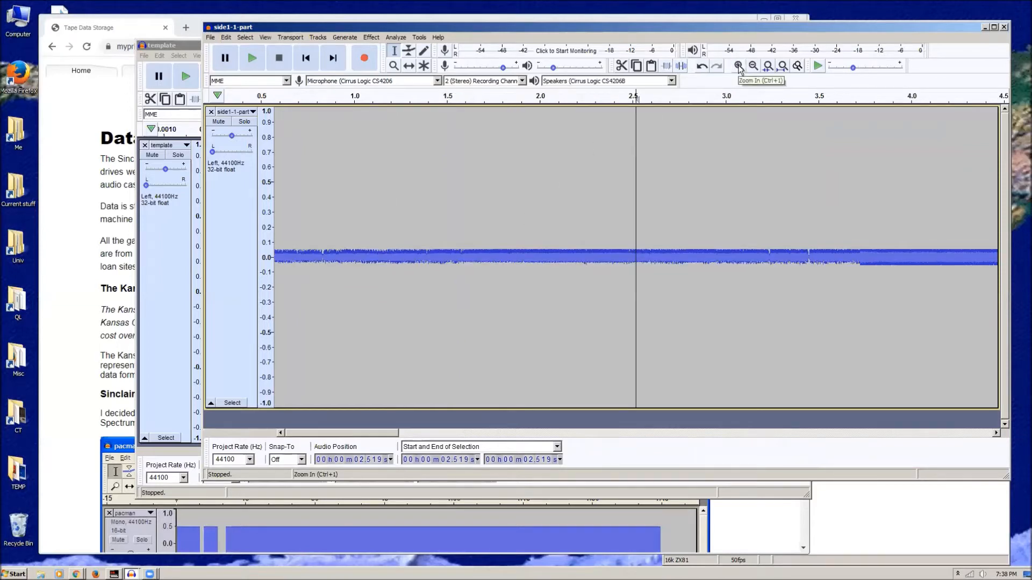
{"action": "left_click_drag", "start_coordinate": [347, 435], "coordinate": [294, 436]}
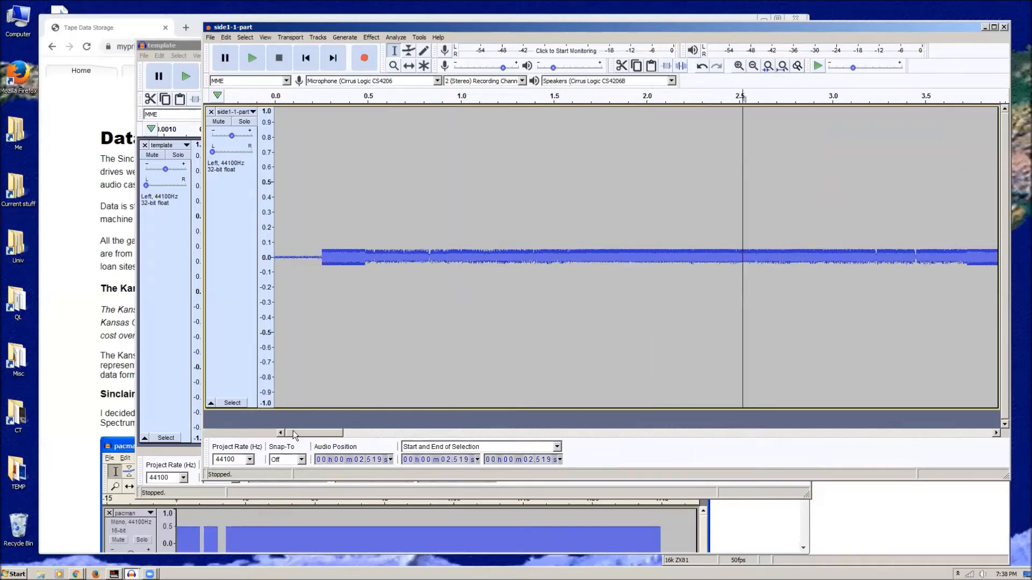
- Select the signal transition from about 0.470 s to 0.525 s and inspect its individual pulses up close
{"action": "left_click_drag", "start_coordinate": [325, 186], "coordinate": [371, 200]}
{"action": "left_click", "coordinate": [367, 192]}
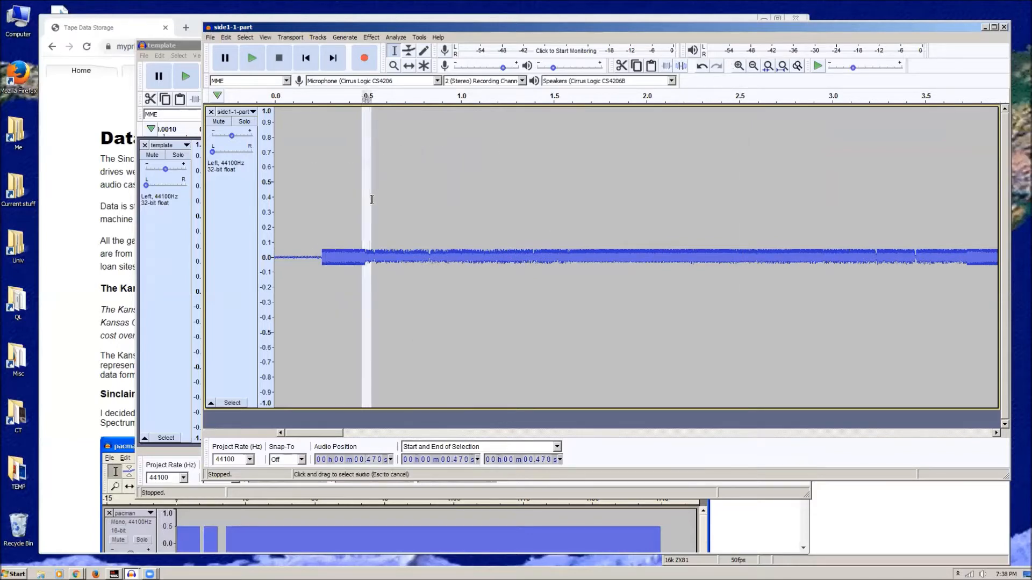
{"action": "left_click", "coordinate": [740, 65]}
{"action": "left_click", "coordinate": [739, 66]}
{"action": "left_click", "coordinate": [740, 65]}
{"action": "left_click", "coordinate": [740, 65]}
{"action": "left_click", "coordinate": [739, 65]}
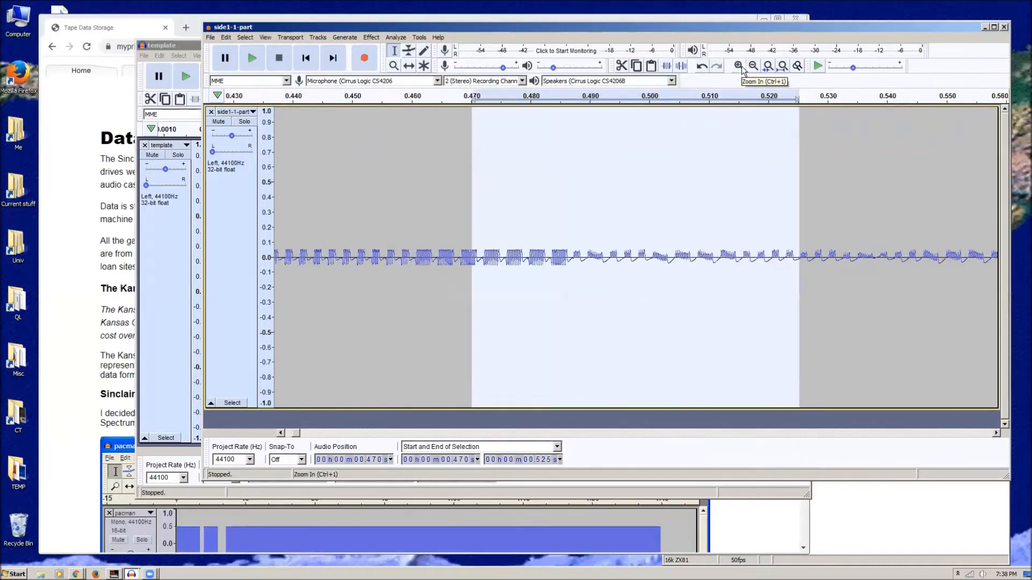
{"action": "left_click", "coordinate": [740, 65]}
{"action": "left_click", "coordinate": [740, 66]}
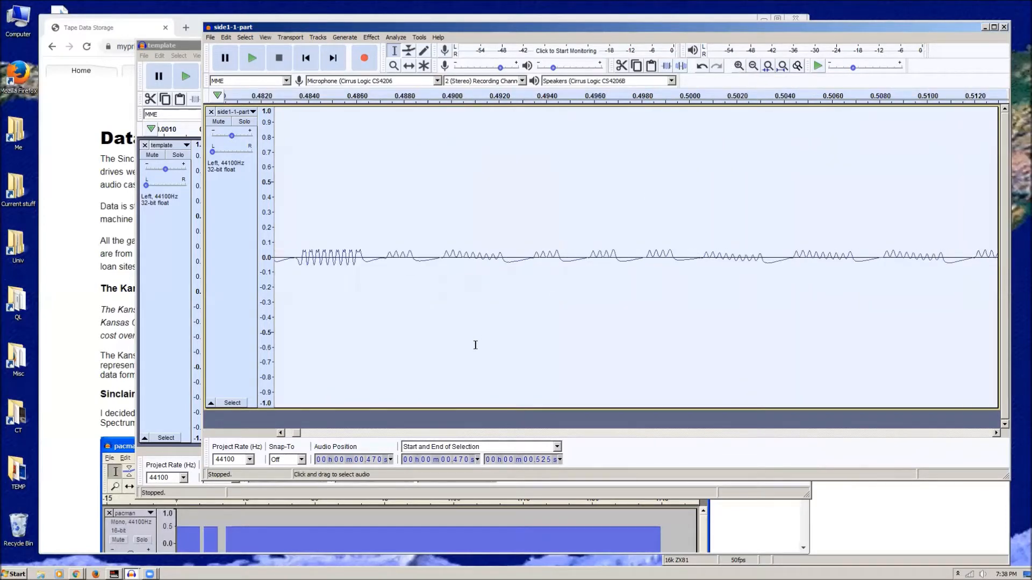
- Examine the full-height pulse groups before the transition and mark the gap between two groups at about 0.458 s
{"action": "left_click", "coordinate": [282, 433]}
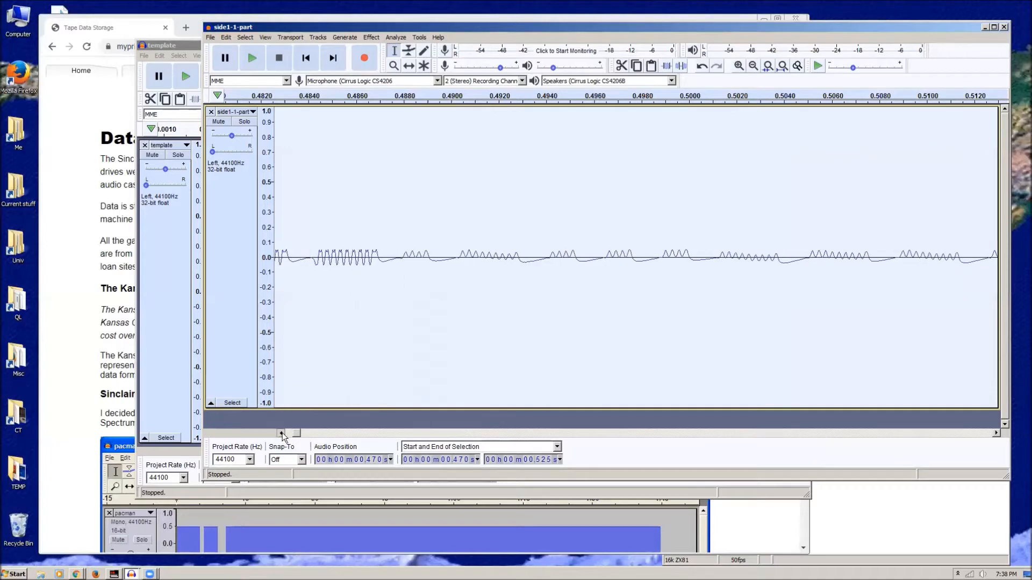
{"action": "left_click", "coordinate": [282, 433]}
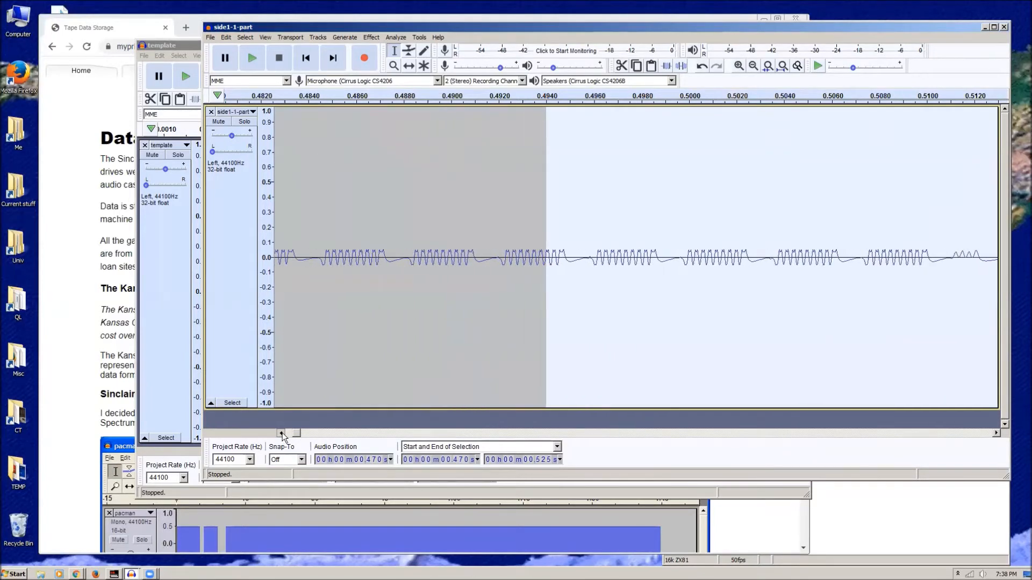
{"action": "left_click", "coordinate": [282, 433]}
{"action": "left_click", "coordinate": [412, 316]}
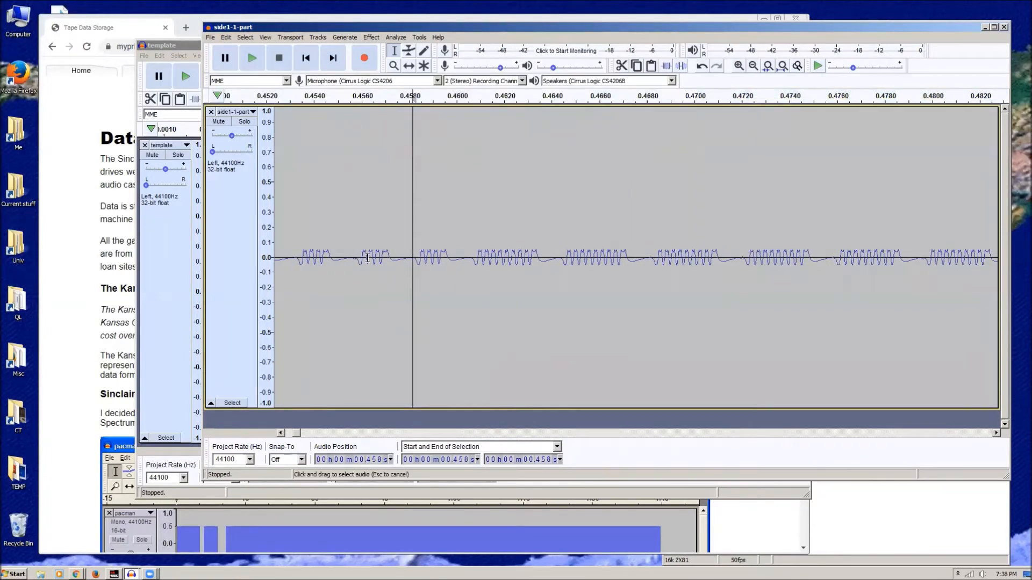
{"action": "left_click_drag", "start_coordinate": [335, 261], "coordinate": [412, 262]}
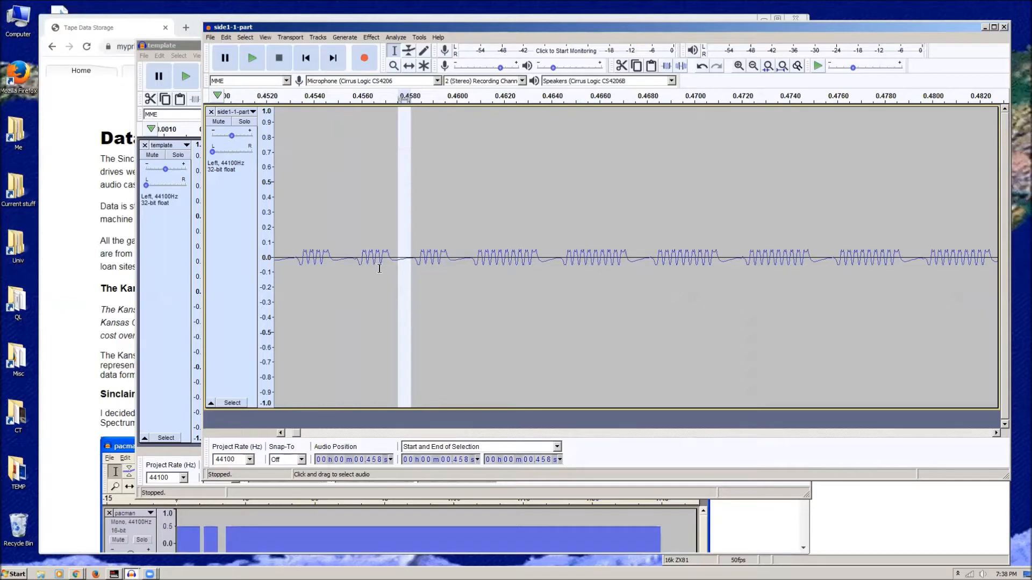
- Examine the weakened pulses after the transition and select the gap between two groups at about 0.489 s
{"action": "left_click_drag", "start_coordinate": [297, 434], "coordinate": [297, 434]}
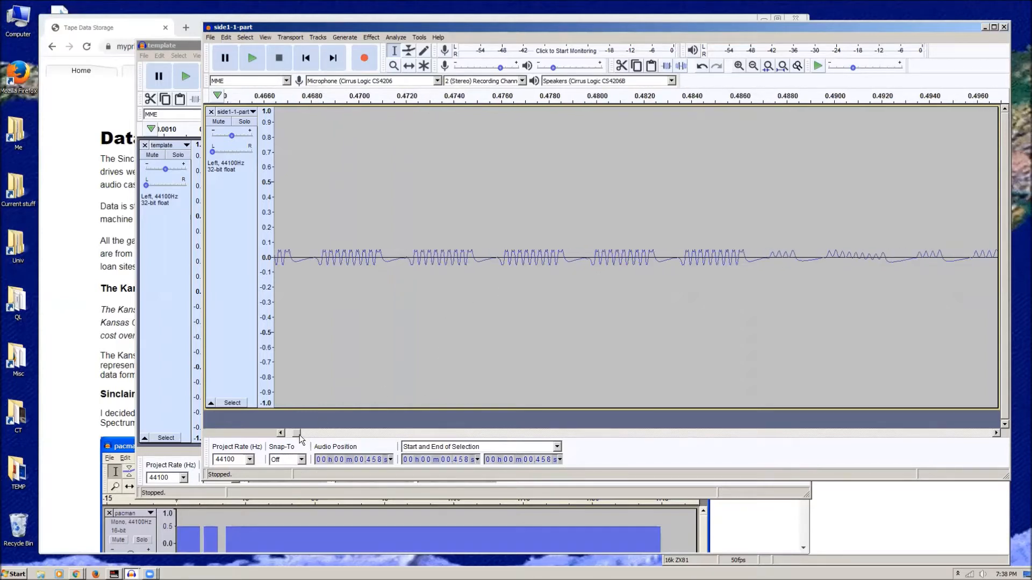
{"action": "left_click", "coordinate": [995, 434]}
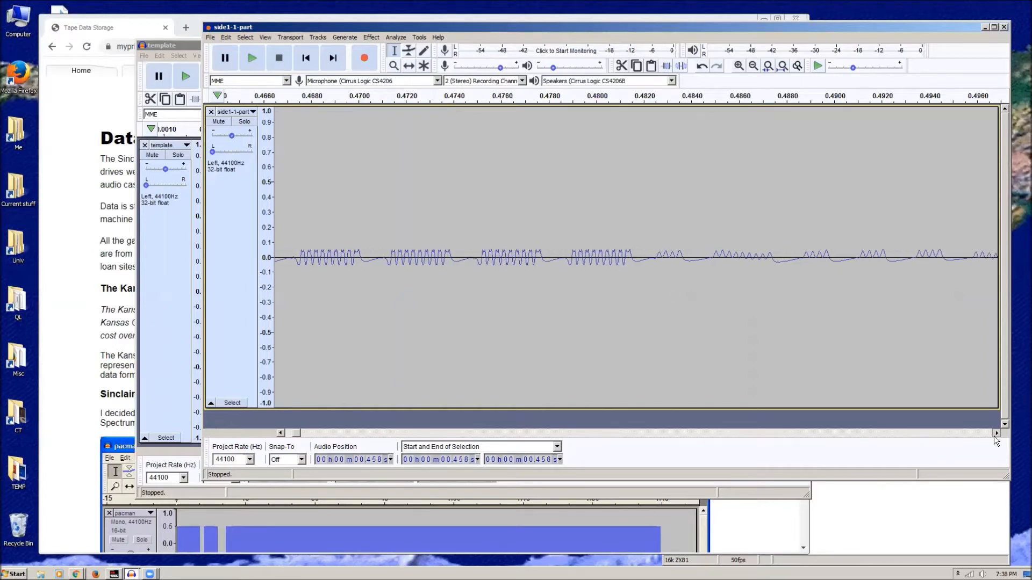
{"action": "left_click_drag", "start_coordinate": [520, 254], "coordinate": [536, 261]}
{"action": "left_click", "coordinate": [550, 256]}
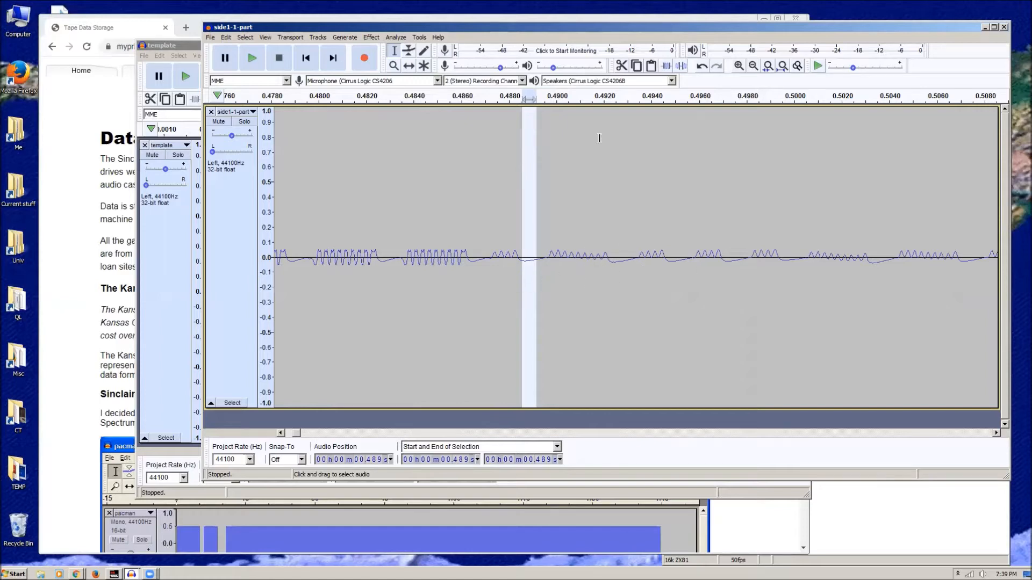
- Move the template window lower and narrow the side1-1-part window so both waveforms can be compared, then bring template forward
{"action": "left_click", "coordinate": [185, 46]}
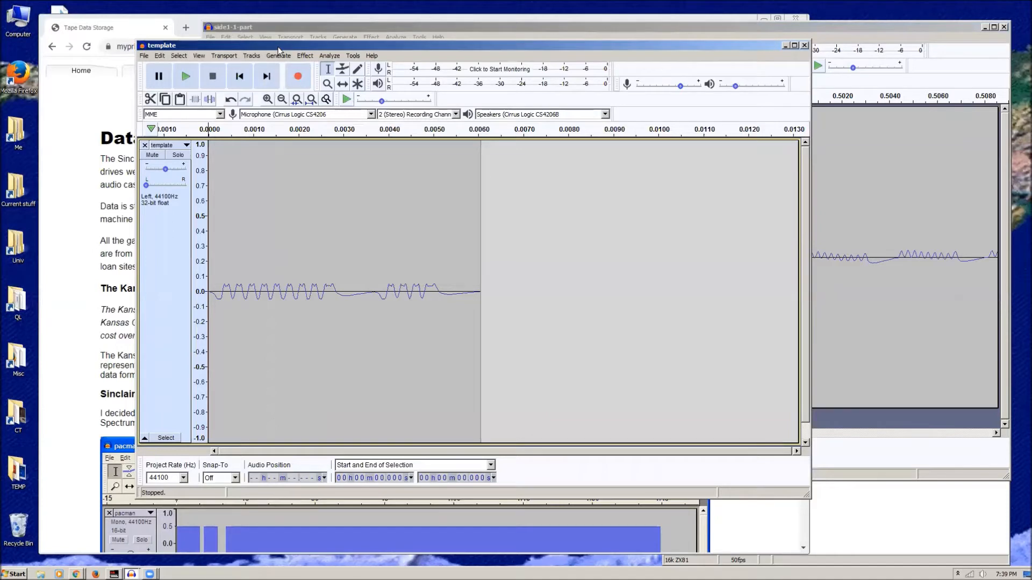
{"action": "left_click_drag", "start_coordinate": [278, 50], "coordinate": [251, 106]}
{"action": "left_click", "coordinate": [200, 56]}
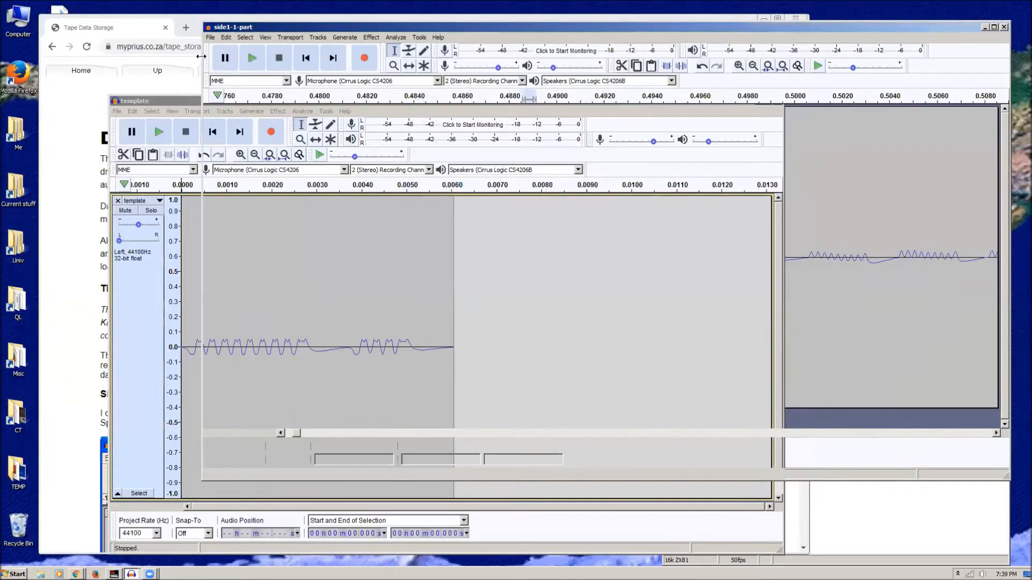
{"action": "left_click_drag", "start_coordinate": [200, 56], "coordinate": [391, 56]}
{"action": "left_click", "coordinate": [333, 101]}
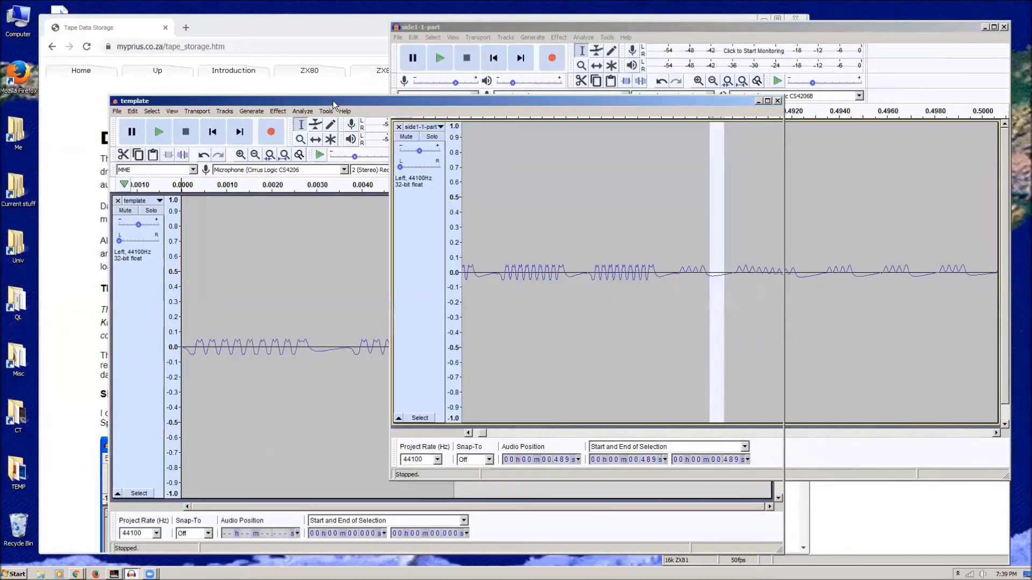
- Arrange the template window beside the side1-1-part window and resize it so its two pulse groups fit next to the recording
{"action": "left_click_drag", "start_coordinate": [333, 101], "coordinate": [256, 30]}
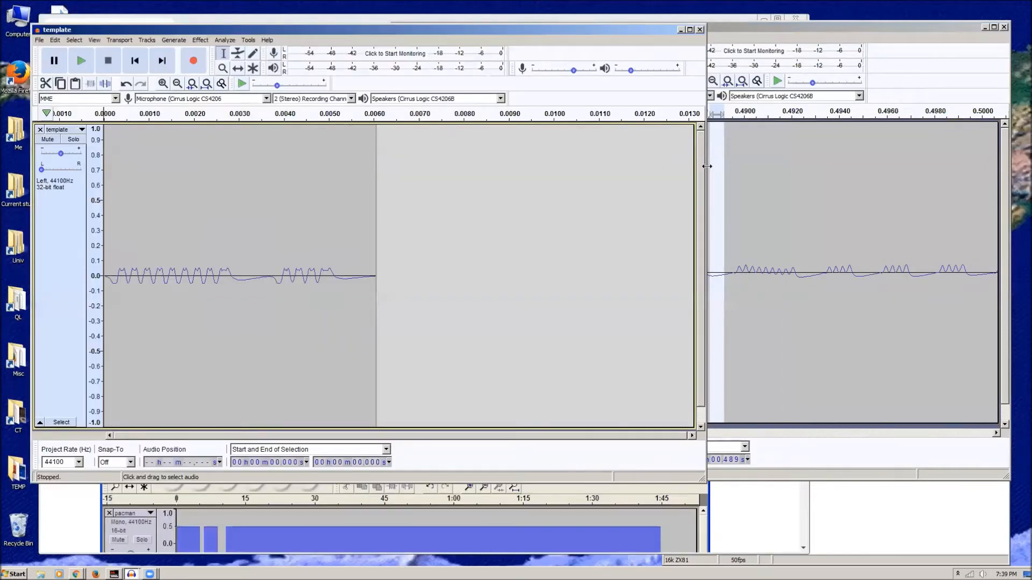
{"action": "left_click_drag", "start_coordinate": [706, 166], "coordinate": [402, 178]}
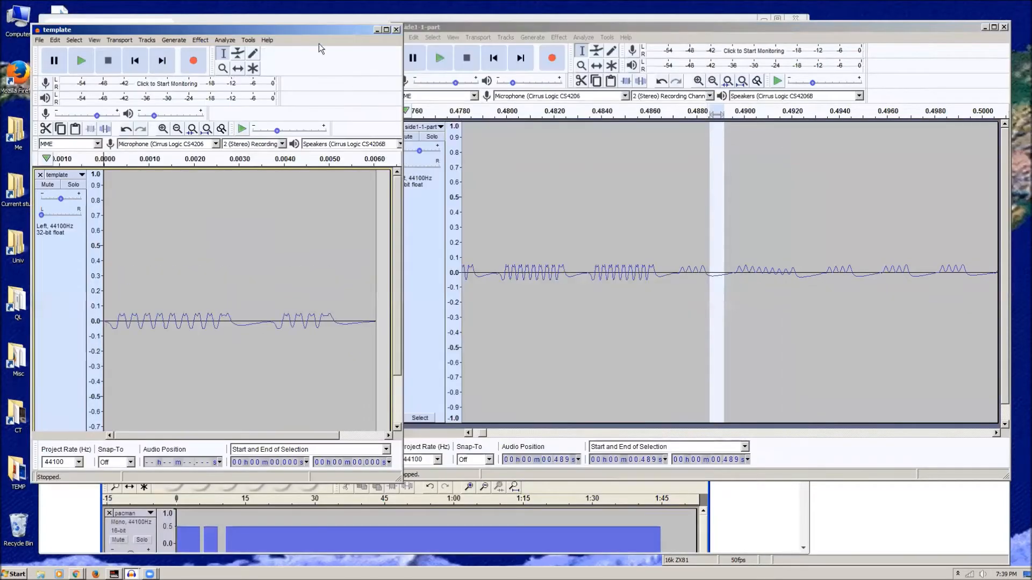
{"action": "left_click_drag", "start_coordinate": [311, 31], "coordinate": [301, 18]}
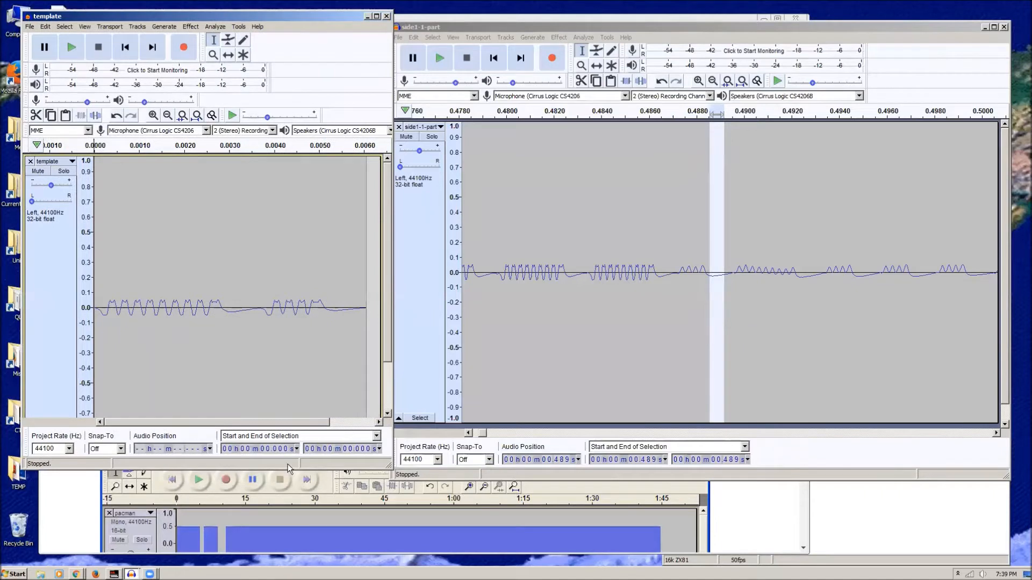
{"action": "left_click_drag", "start_coordinate": [286, 470], "coordinate": [286, 532]}
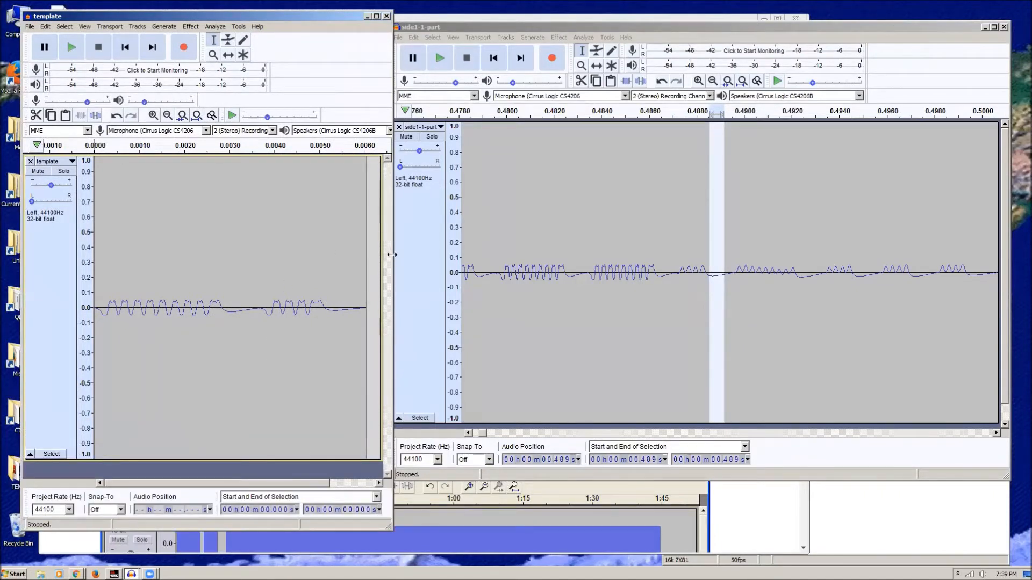
{"action": "left_click_drag", "start_coordinate": [392, 255], "coordinate": [435, 255]}
- Cut the short pulse group out of the template track and paste it back as a separate clip at about 0.004 s
{"action": "left_click_drag", "start_coordinate": [259, 294], "coordinate": [365, 293]}
{"action": "key", "text": "Delete"}
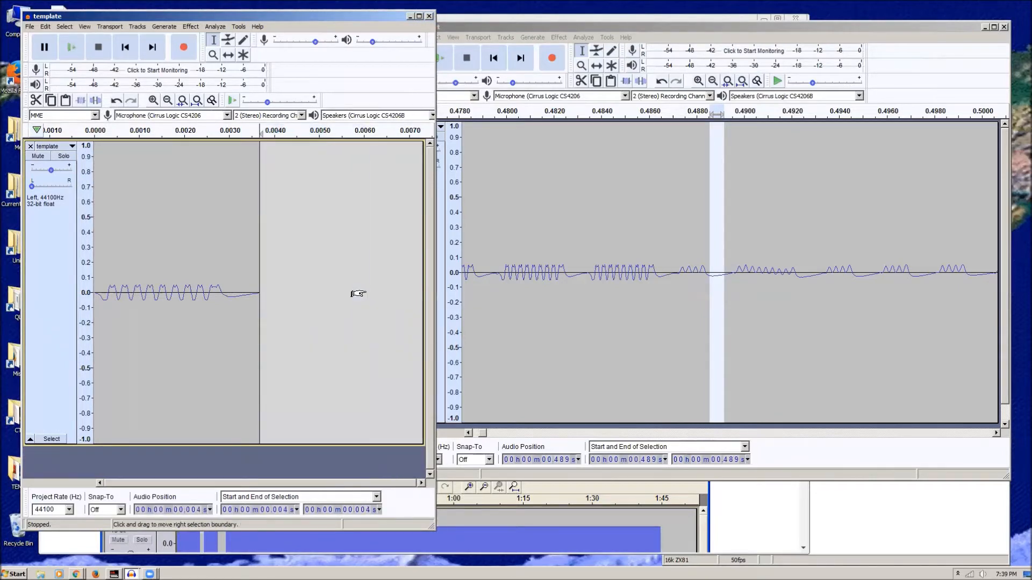
{"action": "left_click", "coordinate": [279, 196]}
{"action": "key", "text": "ctrl+v"}
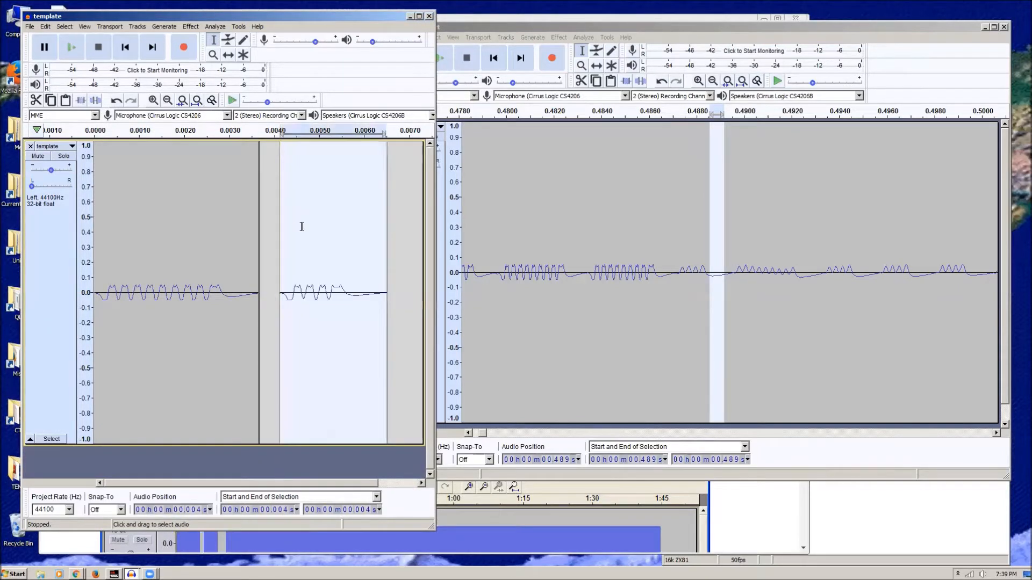
{"action": "left_click", "coordinate": [320, 312]}
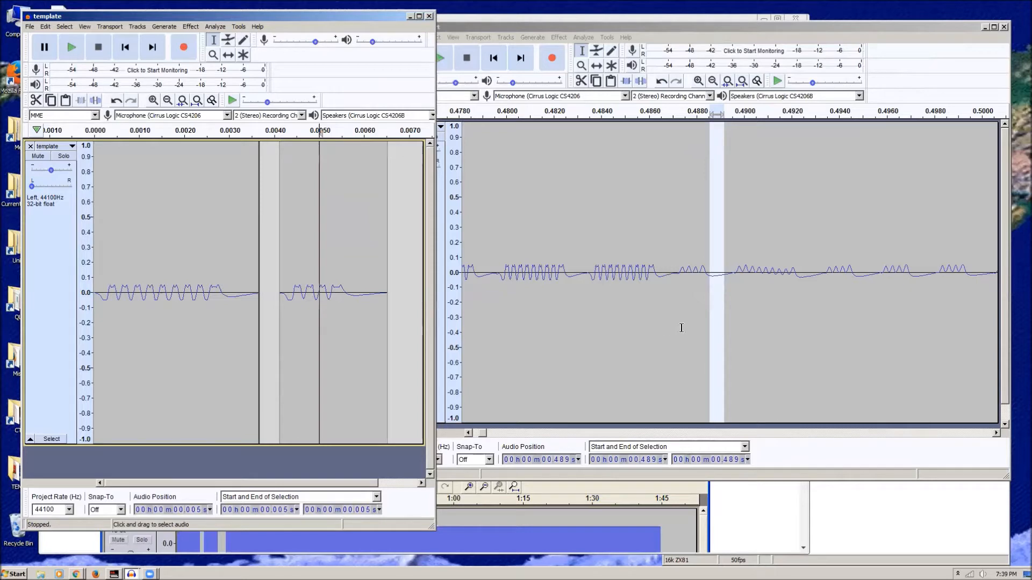
- Copy the short pulse clip from template and paste it over the weakened short group at about 0.487 s in side1-1-part
{"action": "left_click", "coordinate": [705, 323]}
{"action": "double_click", "coordinate": [329, 292]}
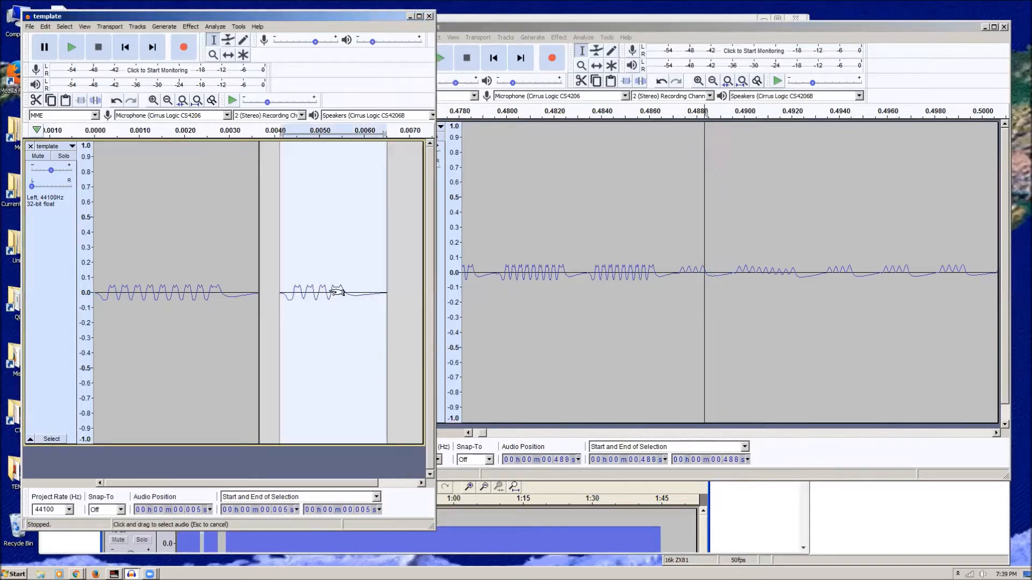
{"action": "left_click_drag", "start_coordinate": [679, 271], "coordinate": [703, 283]}
{"action": "key", "text": "ctrl+v"}
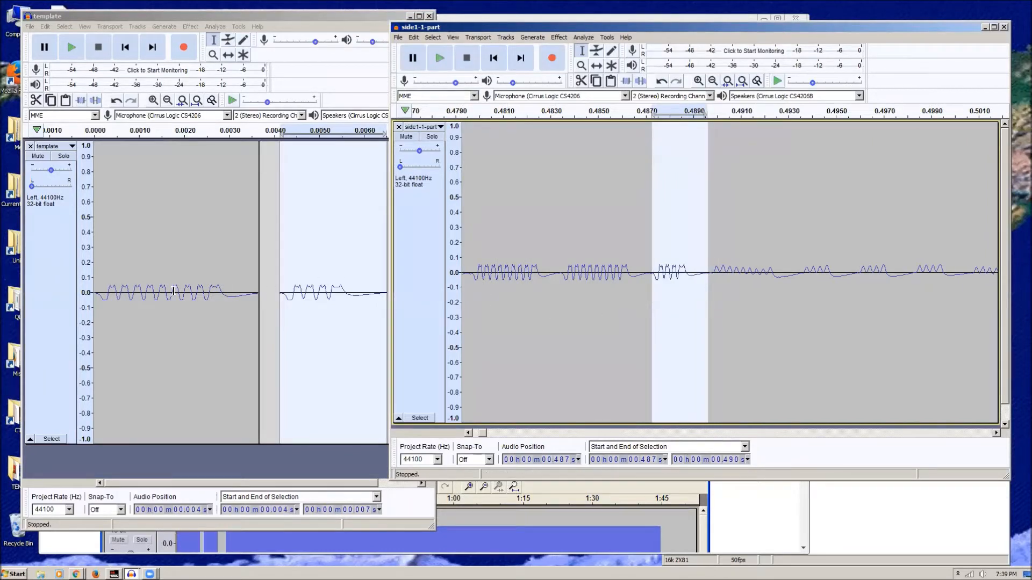
- Copy the long pulse clip from template and paste it over the weakened long group from about 0.490 s to 0.493 s
{"action": "double_click", "coordinate": [137, 291]}
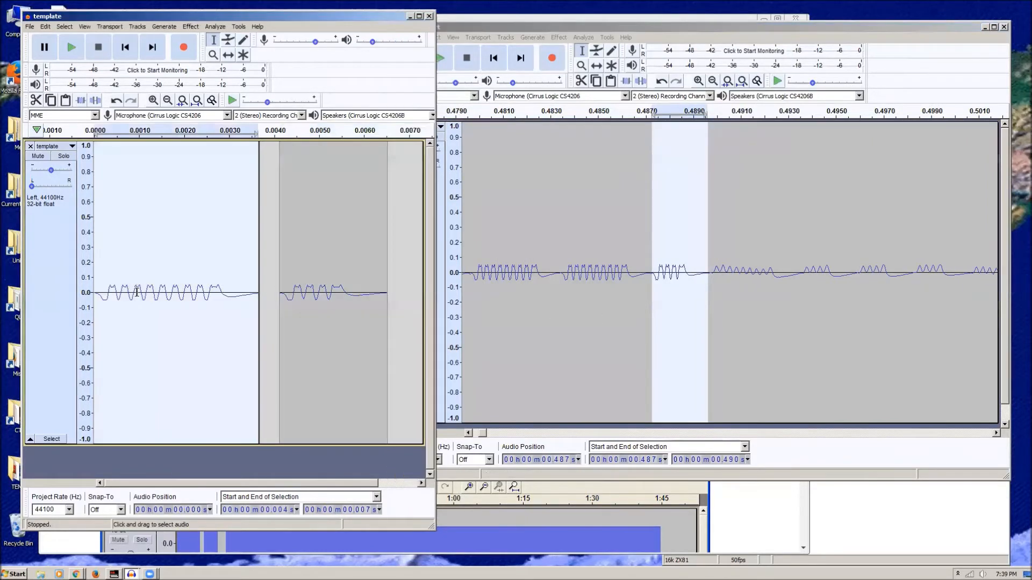
{"action": "left_click", "coordinate": [712, 269]}
{"action": "left_click_drag", "start_coordinate": [709, 268], "coordinate": [800, 276]}
{"action": "key", "text": "ctrl+v"}
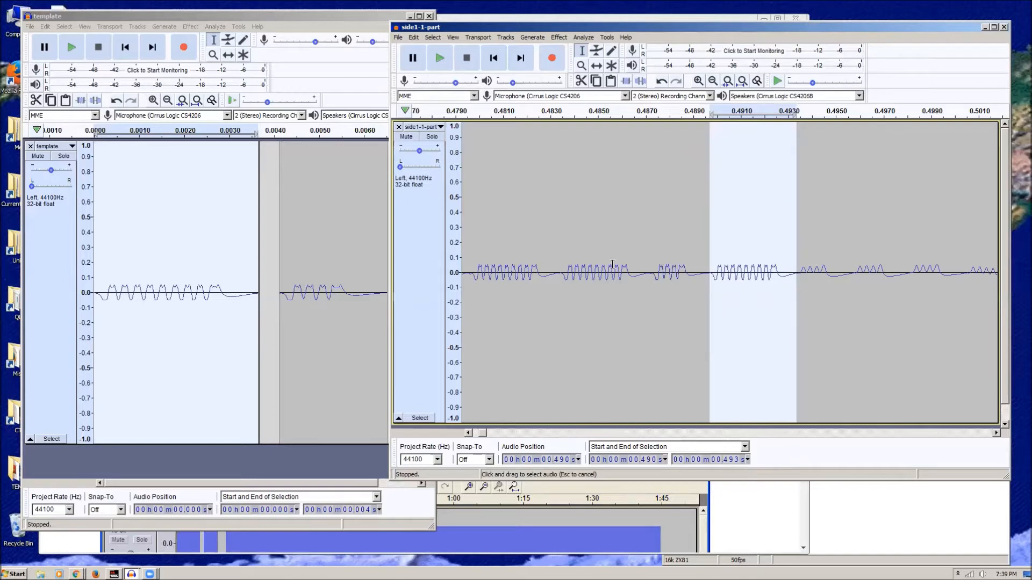
- Copy the short pulse clip from template again and paste it over the weakened short group at about 0.493 s
{"action": "left_click", "coordinate": [317, 281]}
{"action": "double_click", "coordinate": [317, 282]}
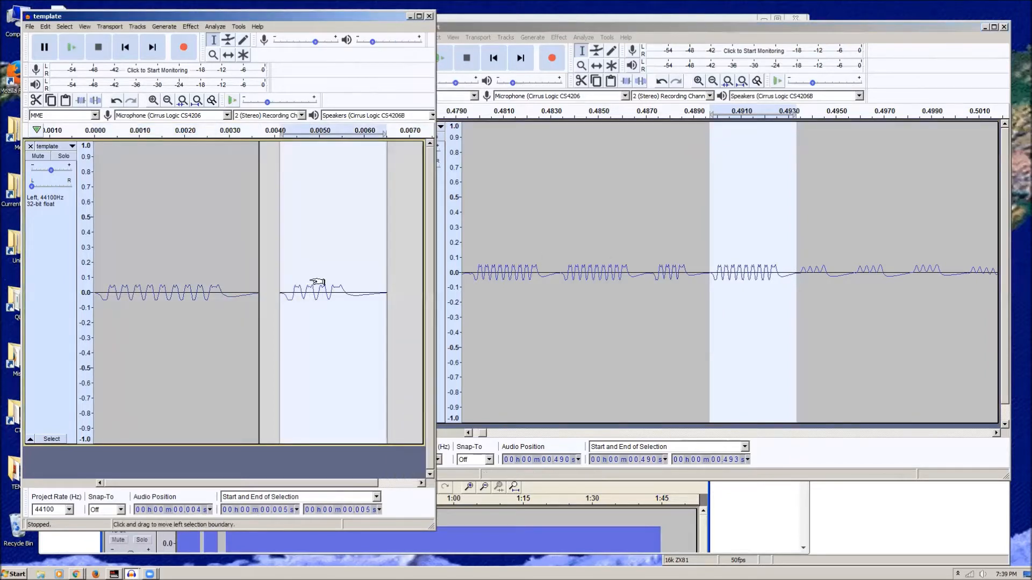
{"action": "left_click", "coordinate": [996, 433]}
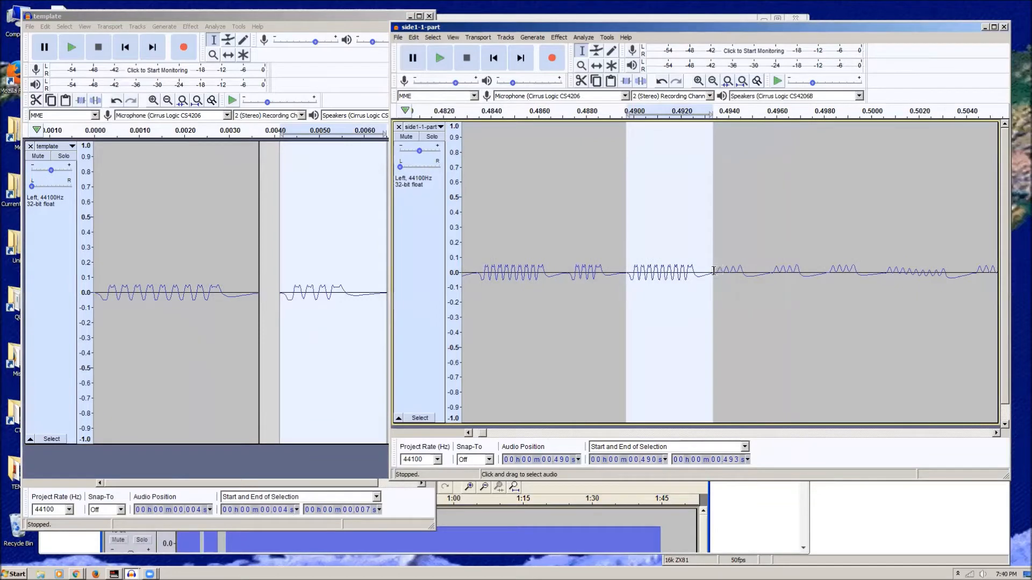
{"action": "left_click", "coordinate": [712, 270]}
{"action": "left_click_drag", "start_coordinate": [712, 271], "coordinate": [742, 272]}
{"action": "scroll", "coordinate": [743, 273], "scroll_direction": "right", "scroll_amount": 1}
{"action": "left_click", "coordinate": [744, 295]}
{"action": "key", "text": "ctrl+v"}
- Paste the short template pulse over the two following weakened short groups at about 0.496 s and 0.498 s
{"action": "left_click", "coordinate": [751, 277]}
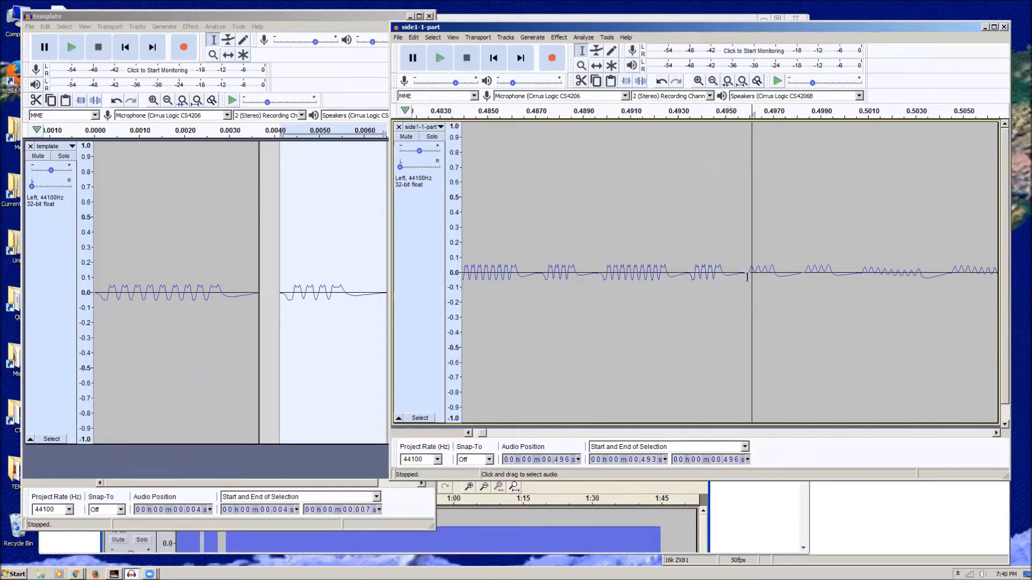
{"action": "left_click_drag", "start_coordinate": [746, 272], "coordinate": [800, 280]}
{"action": "key", "text": "ctrl+v"}
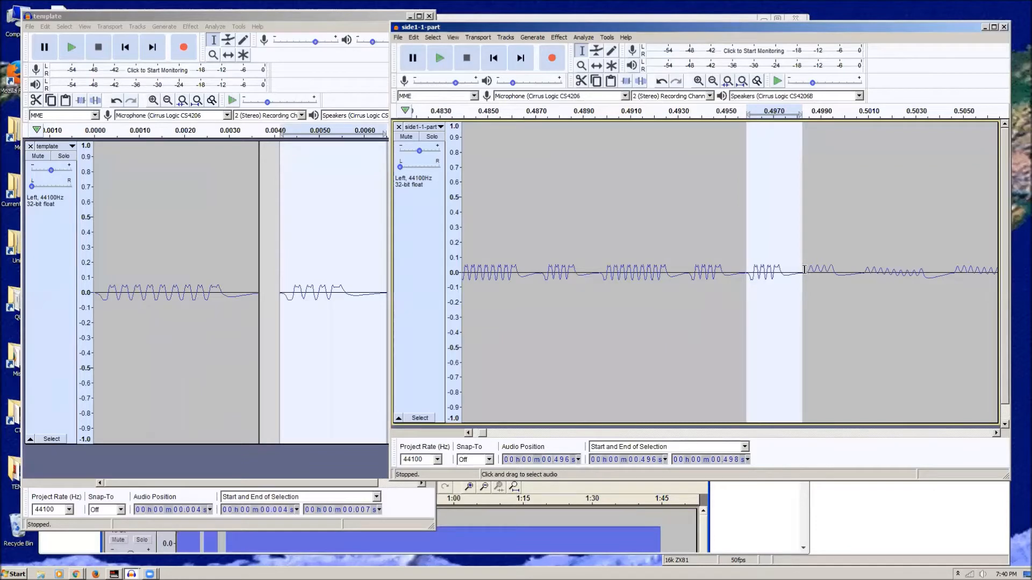
{"action": "left_click", "coordinate": [807, 277]}
{"action": "left_click_drag", "start_coordinate": [805, 276], "coordinate": [860, 279]}
{"action": "key", "text": "ctrl+v"}
- Copy the long pulse clip from template and paste it over the weakened long group at about 0.501 s in side1-1-part
{"action": "left_click", "coordinate": [194, 269]}
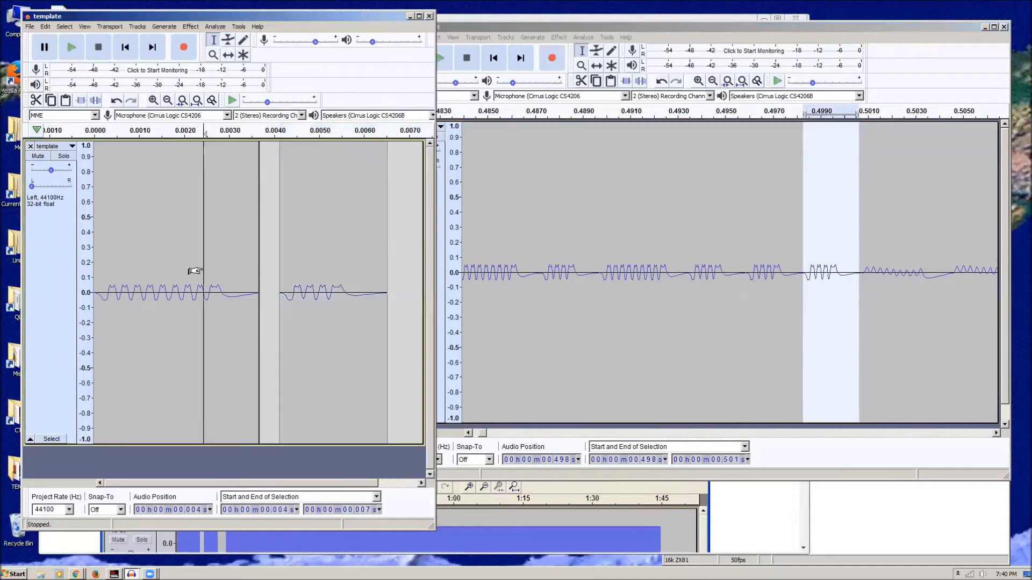
{"action": "double_click", "coordinate": [199, 268]}
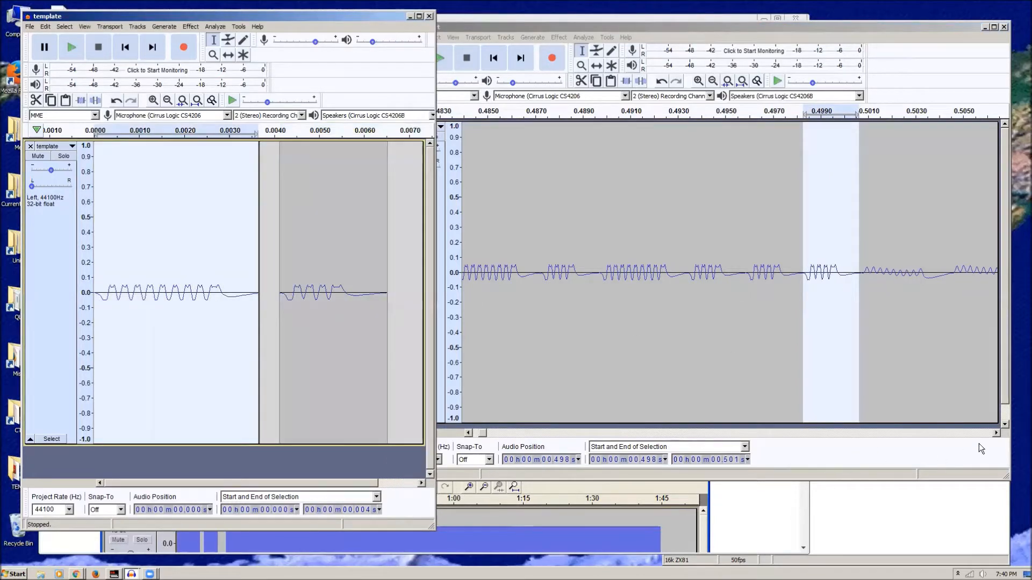
{"action": "left_click", "coordinate": [997, 434]}
{"action": "left_click", "coordinate": [997, 433]}
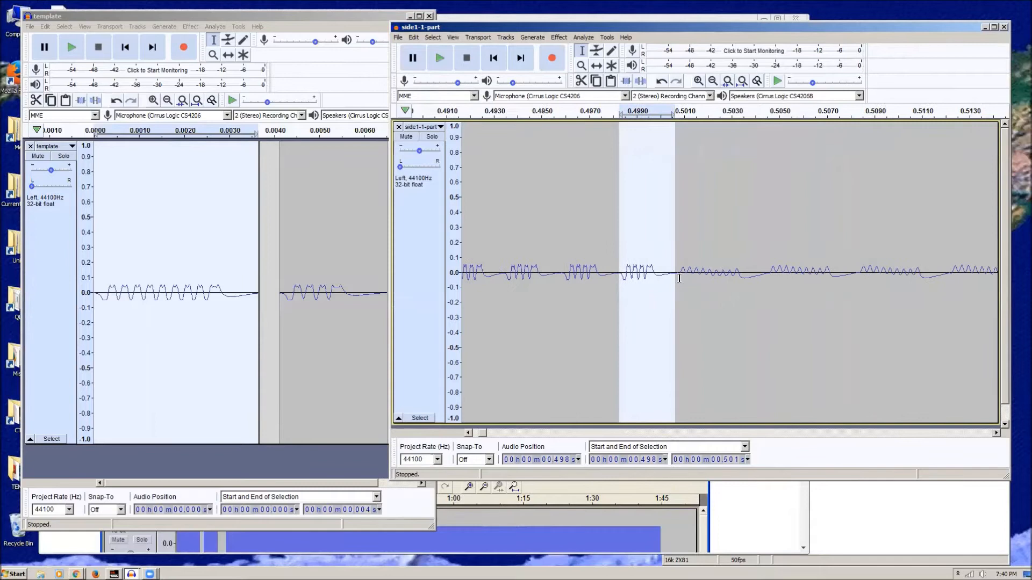
{"action": "left_click", "coordinate": [680, 268]}
{"action": "left_click_drag", "start_coordinate": [677, 269], "coordinate": [767, 281]}
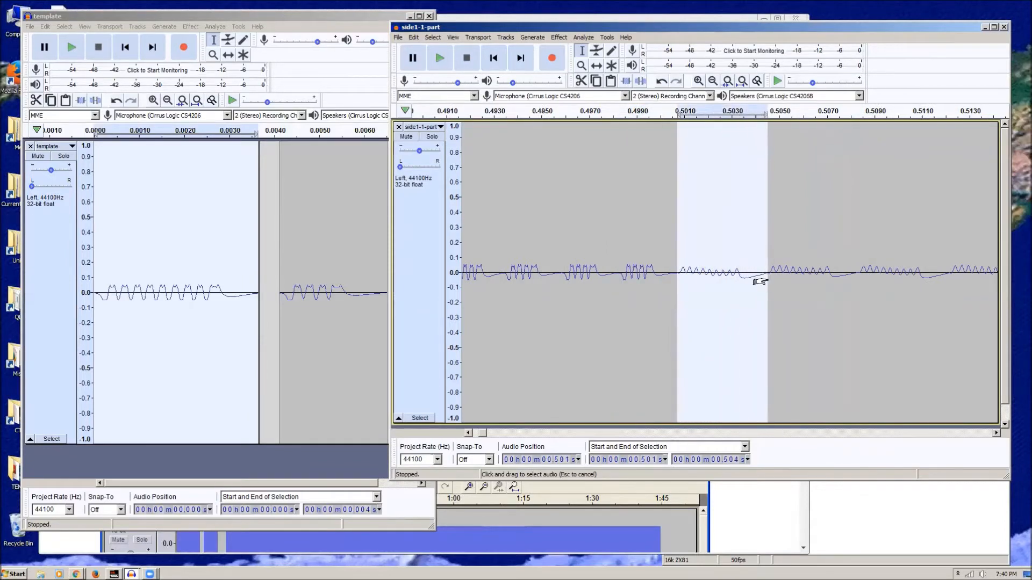
{"action": "key", "text": "ctrl+v"}
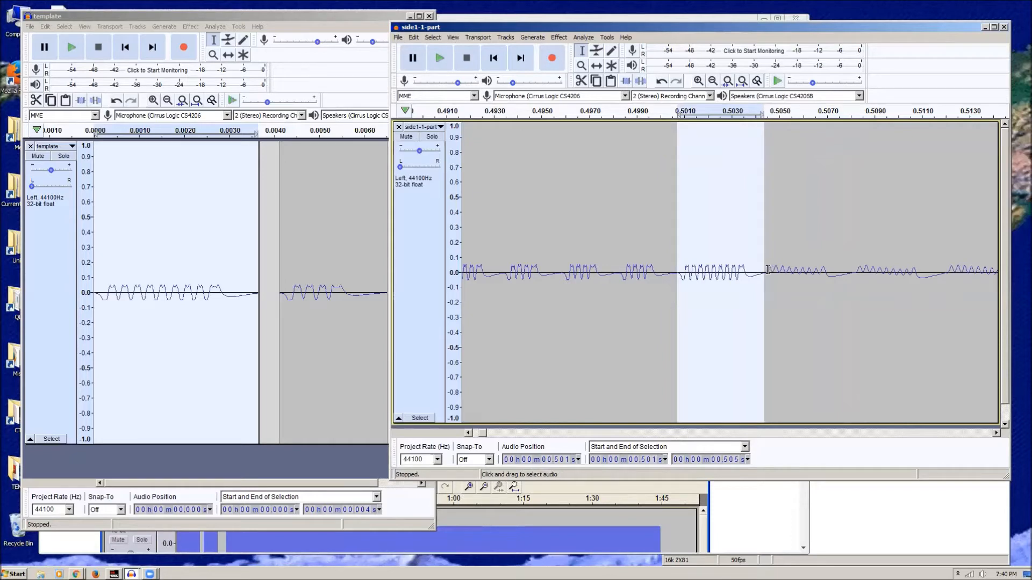
- Paste the long template pulse over the next two weakened long groups at about 0.504 s and 0.508 s
{"action": "left_click", "coordinate": [771, 272]}
{"action": "left_click_drag", "start_coordinate": [766, 270], "coordinate": [852, 275]}
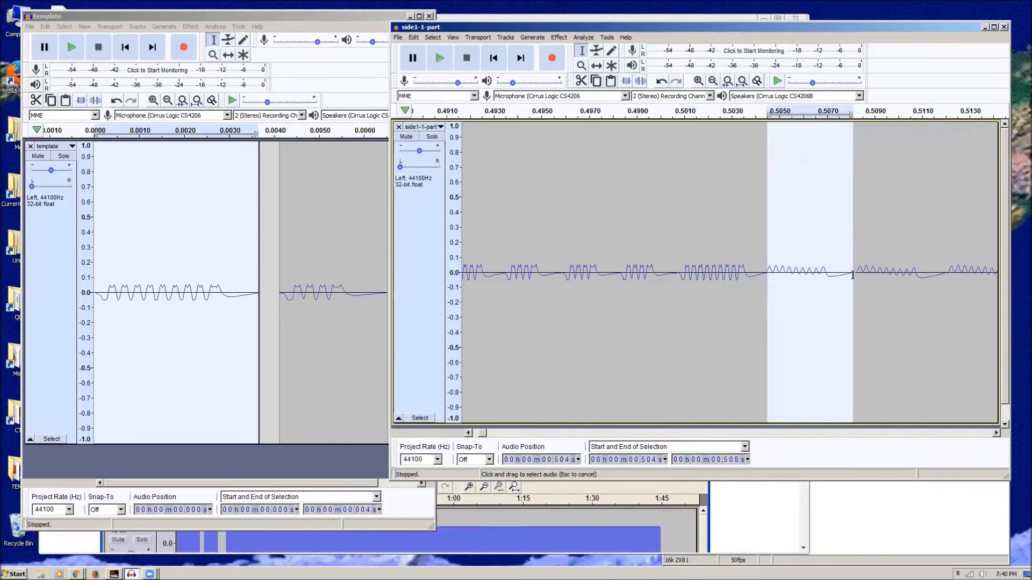
{"action": "key", "text": "ctrl+v"}
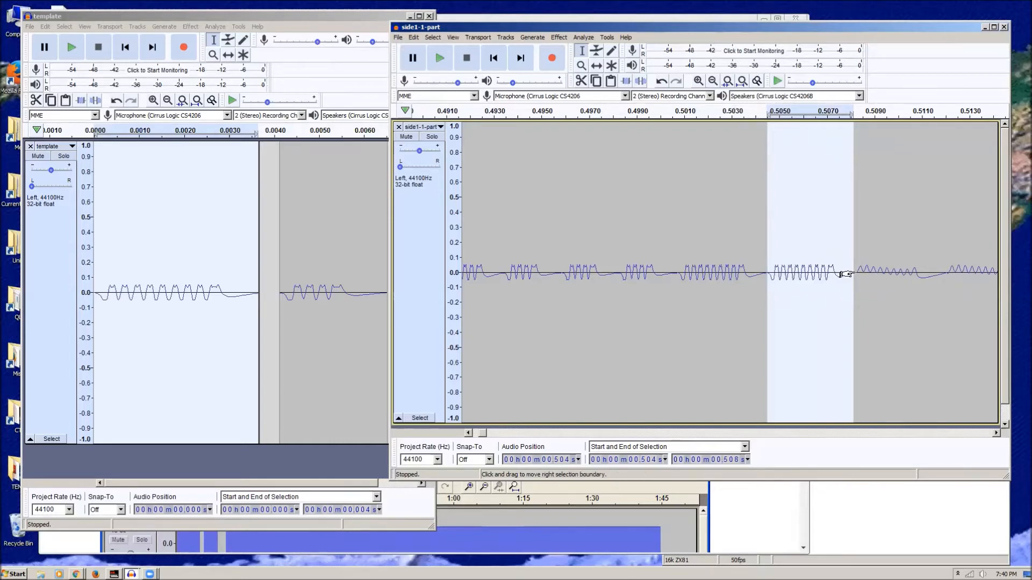
{"action": "left_click", "coordinate": [862, 270]}
{"action": "left_click_drag", "start_coordinate": [855, 272], "coordinate": [945, 276]}
{"action": "key", "text": "ctrl+v"}
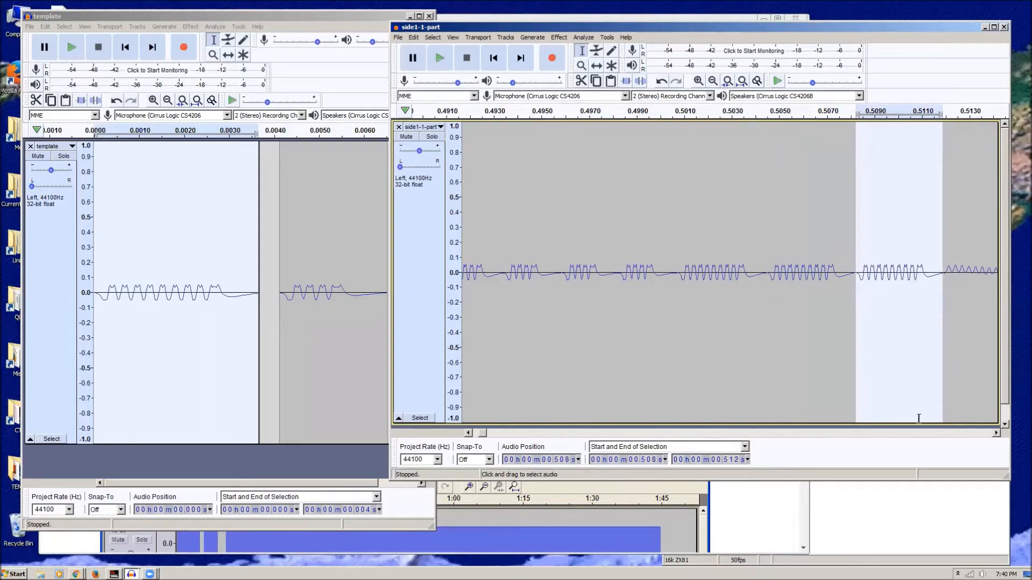
- Replace the weakened long group from about 0.512 s to 0.516 s with the long template pulse
{"action": "left_click", "coordinate": [996, 432]}
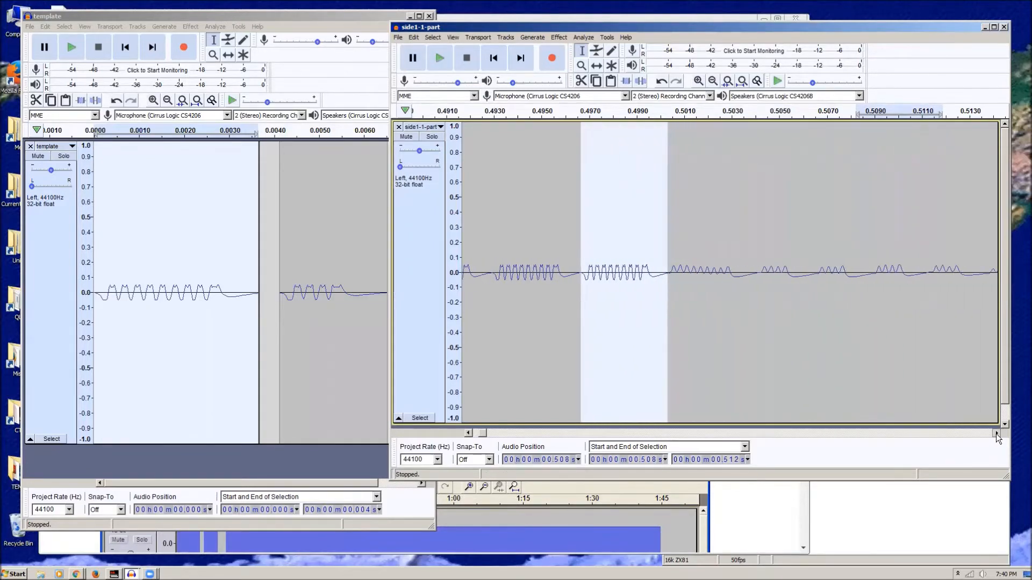
{"action": "left_click", "coordinate": [628, 268]}
{"action": "left_click_drag", "start_coordinate": [628, 268], "coordinate": [715, 277]}
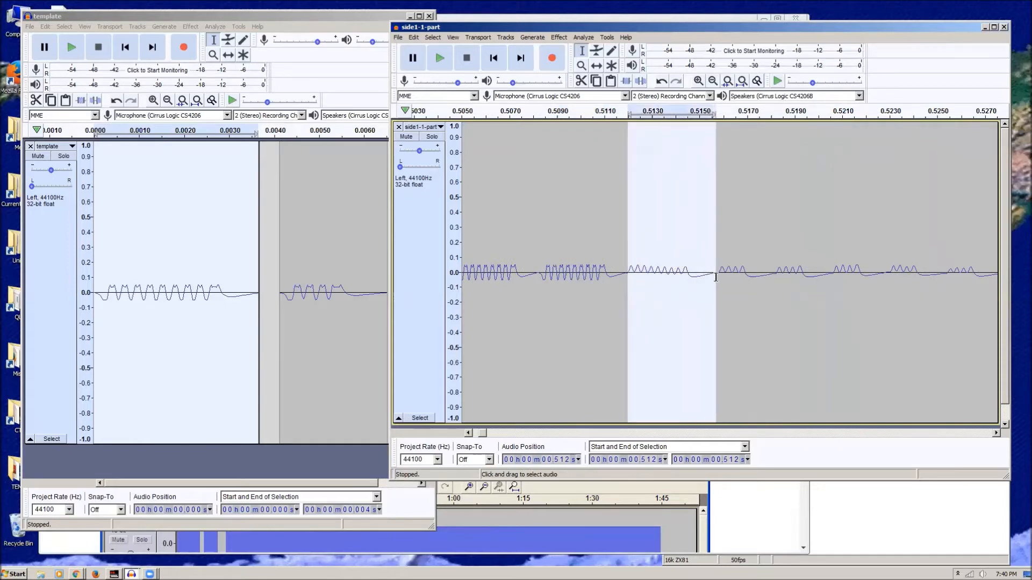
{"action": "key", "text": "ctrl+r"}
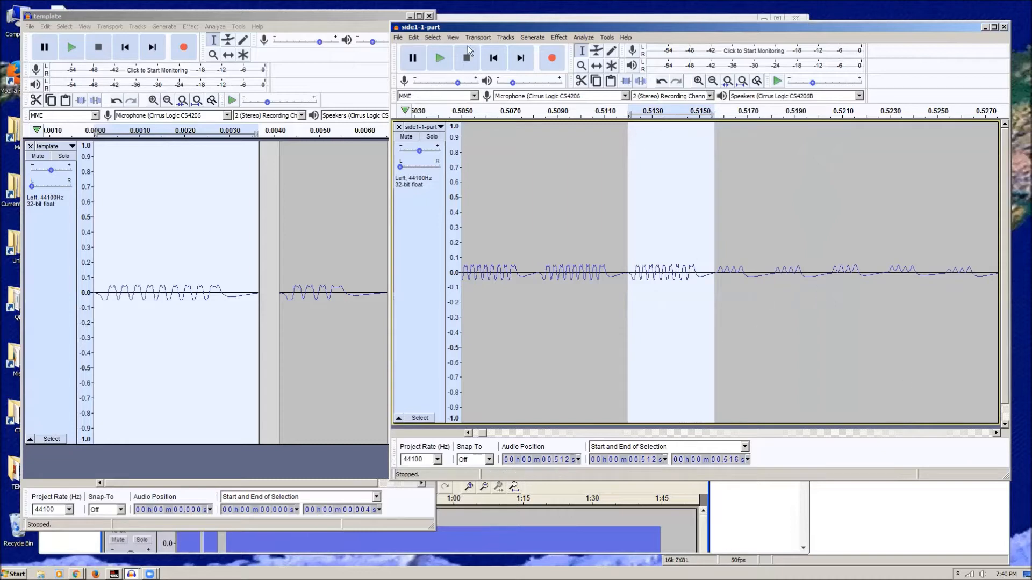
- Export the repaired recording as a 16-bit PCM WAV, overwriting side1-1-part.wav in the recover folder and leaving the metadata tags empty
{"action": "left_click", "coordinate": [399, 38]}
{"action": "mouse_move", "coordinate": [406, 105]}
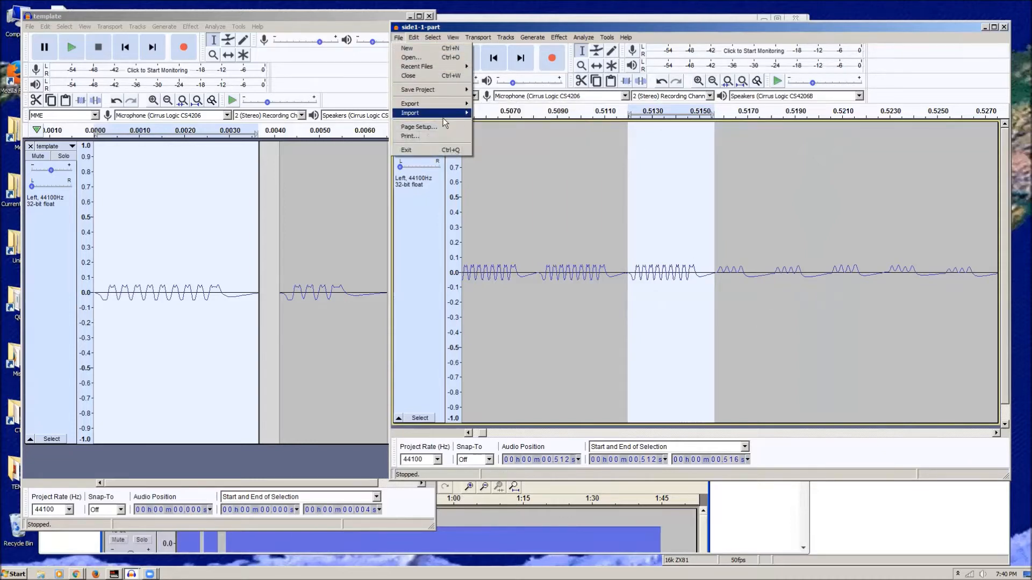
{"action": "left_click", "coordinate": [492, 103]}
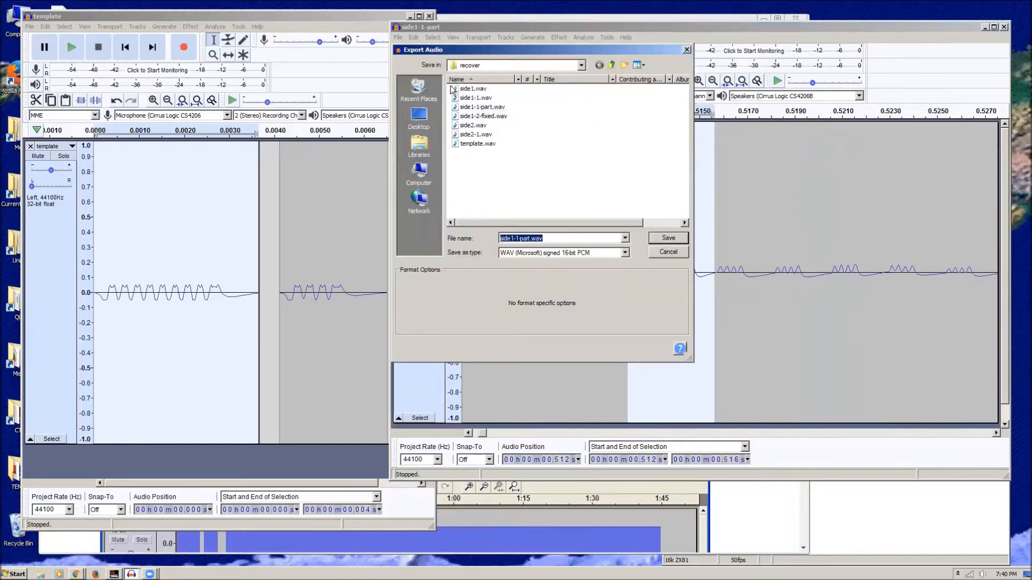
{"action": "left_click", "coordinate": [480, 107]}
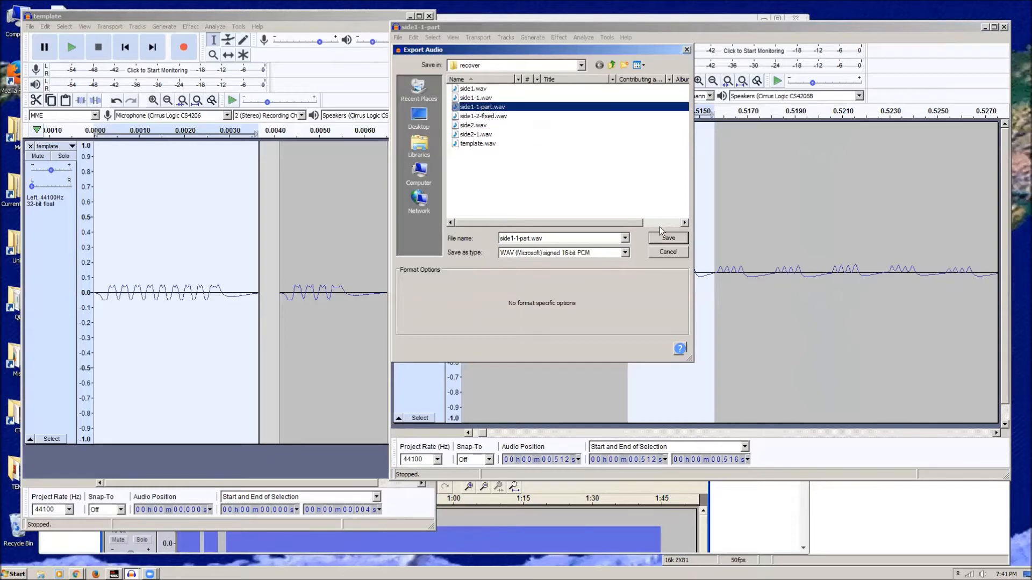
{"action": "left_click", "coordinate": [671, 238]}
{"action": "left_click", "coordinate": [786, 259]}
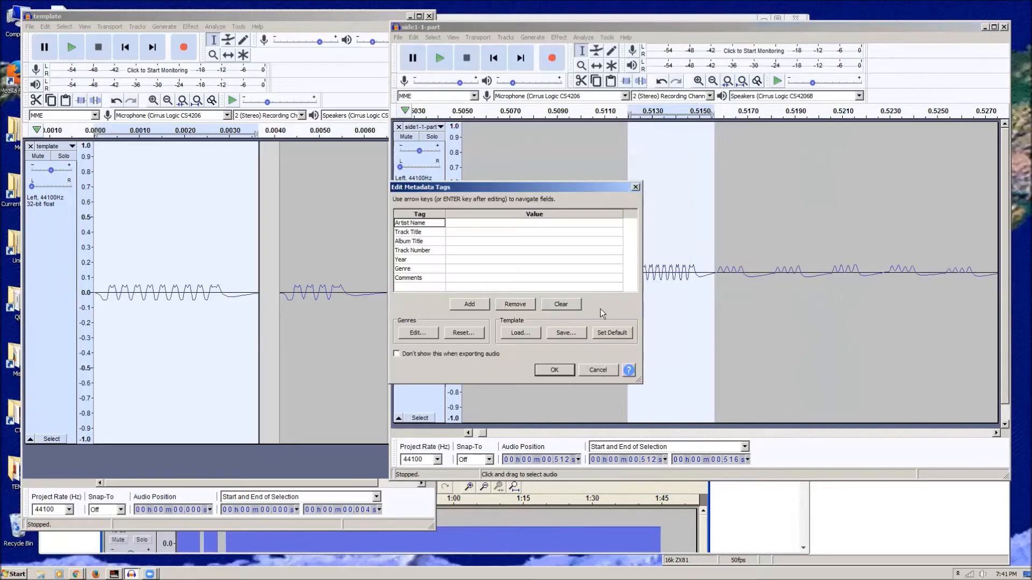
{"action": "left_click", "coordinate": [554, 370]}
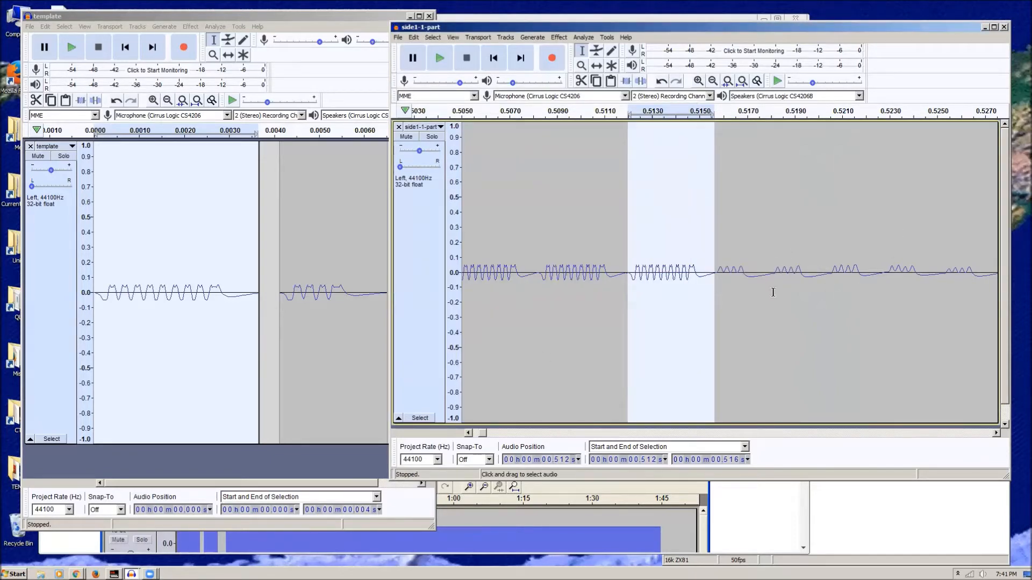
- Survey the side1-1-part waveform from its start to about 45 s, checking for remaining weakened sections
{"action": "mouse_move", "coordinate": [483, 433]}
{"action": "left_mouse_down"}
{"action": "mouse_move", "coordinate": [548, 433]}
{"action": "mouse_move", "coordinate": [475, 433]}
{"action": "left_mouse_up"}
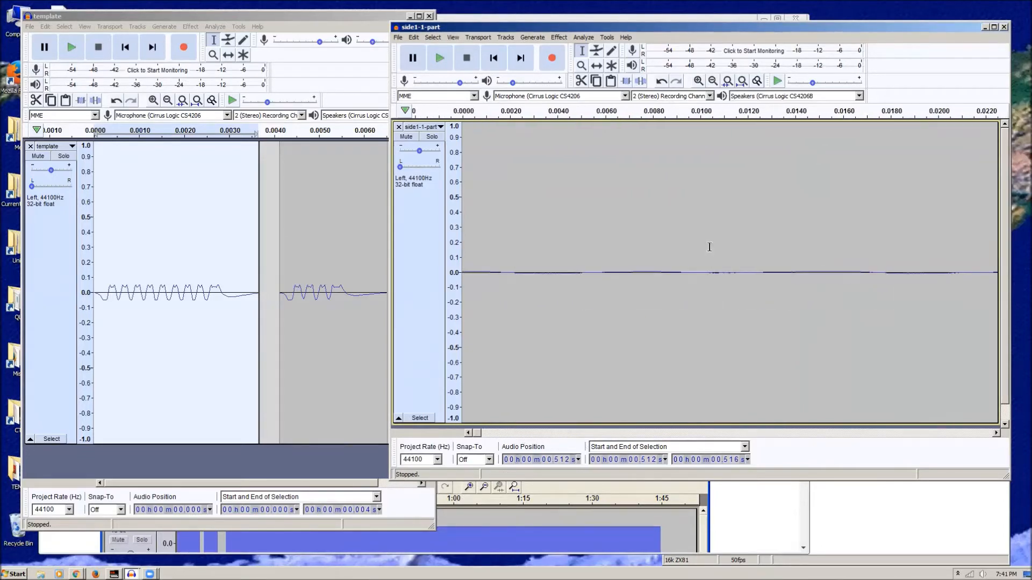
{"action": "left_click", "coordinate": [712, 81]}
{"action": "left_click", "coordinate": [712, 82]}
{"action": "left_click", "coordinate": [712, 82]}
{"action": "left_click", "coordinate": [712, 81]}
{"action": "left_click", "coordinate": [713, 82]}
{"action": "left_click", "coordinate": [712, 82]}
{"action": "left_click", "coordinate": [712, 82]}
{"action": "left_click", "coordinate": [713, 81]}
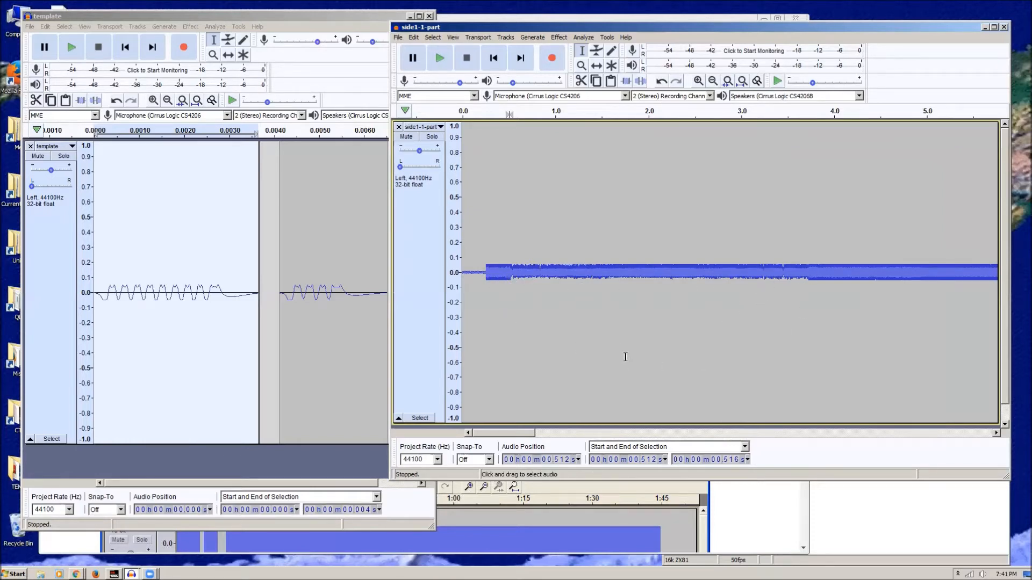
{"action": "left_click_drag", "start_coordinate": [506, 432], "coordinate": [933, 434]}
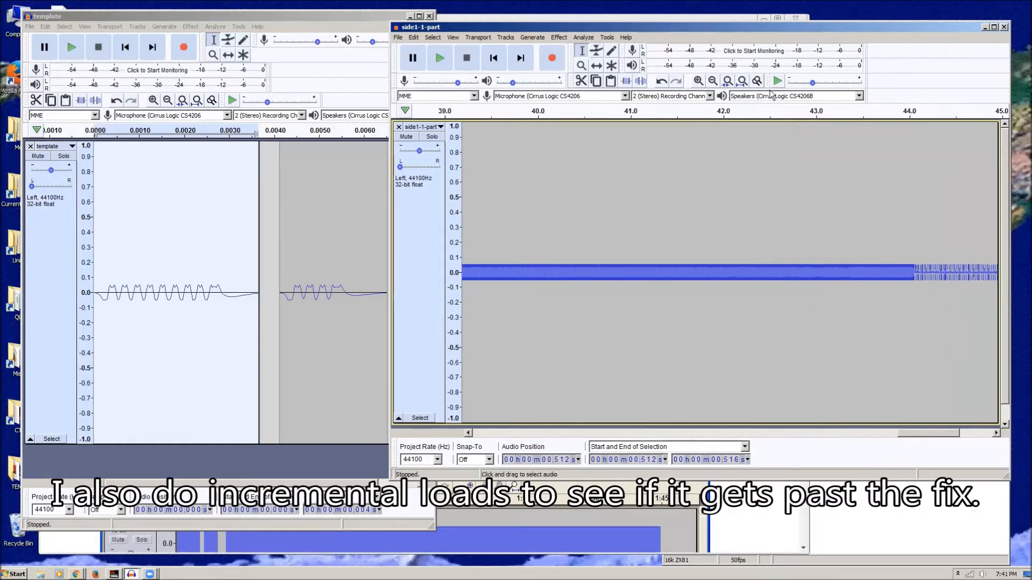
{"action": "left_click", "coordinate": [698, 81]}
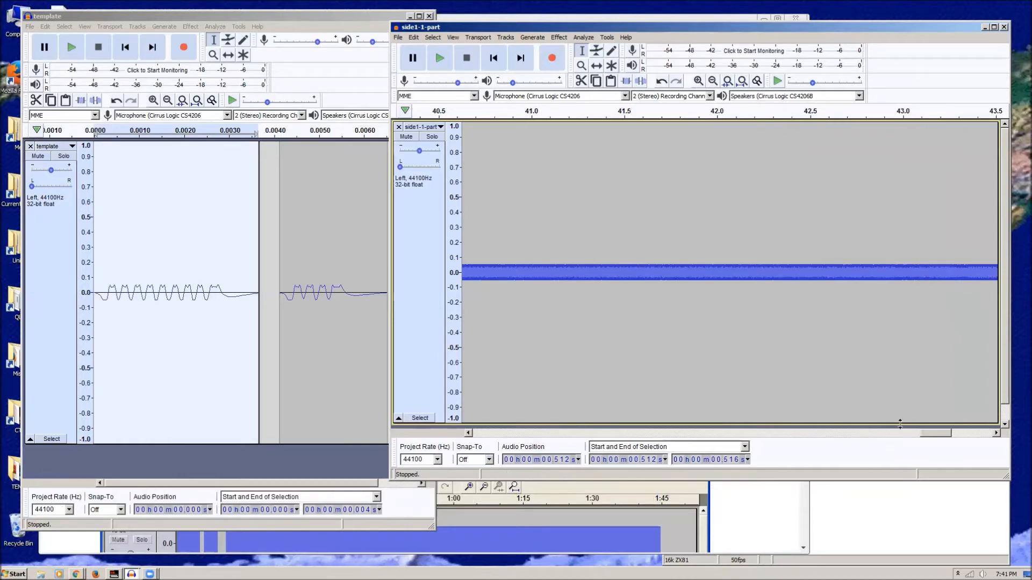
{"action": "left_click", "coordinate": [700, 83]}
{"action": "left_click_drag", "start_coordinate": [941, 434], "coordinate": [517, 434]}
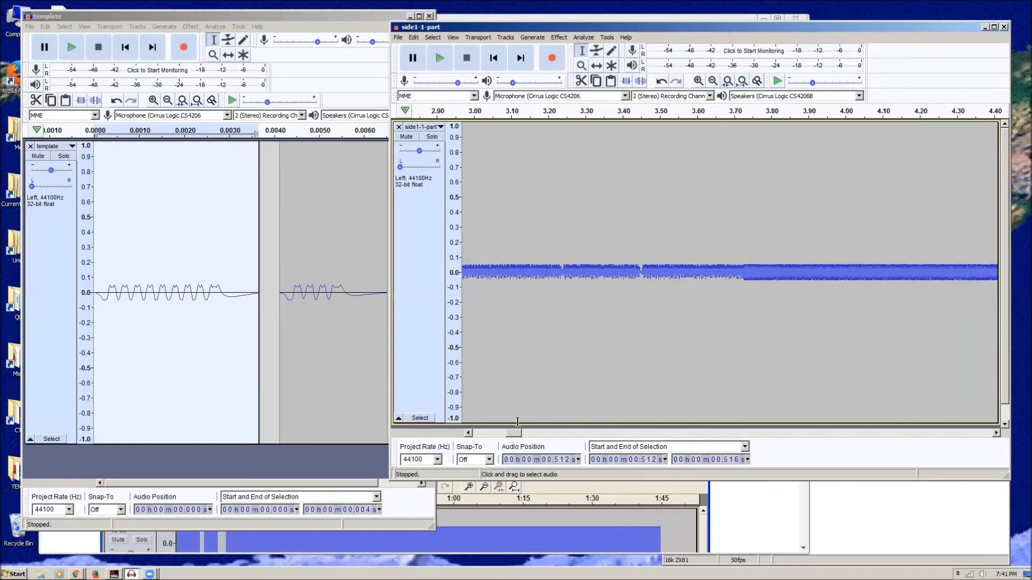
- Select the dropout from about 3.445 s to 3.460 s in side1-1-part and examine its pulse groups closely
{"action": "left_click", "coordinate": [642, 270]}
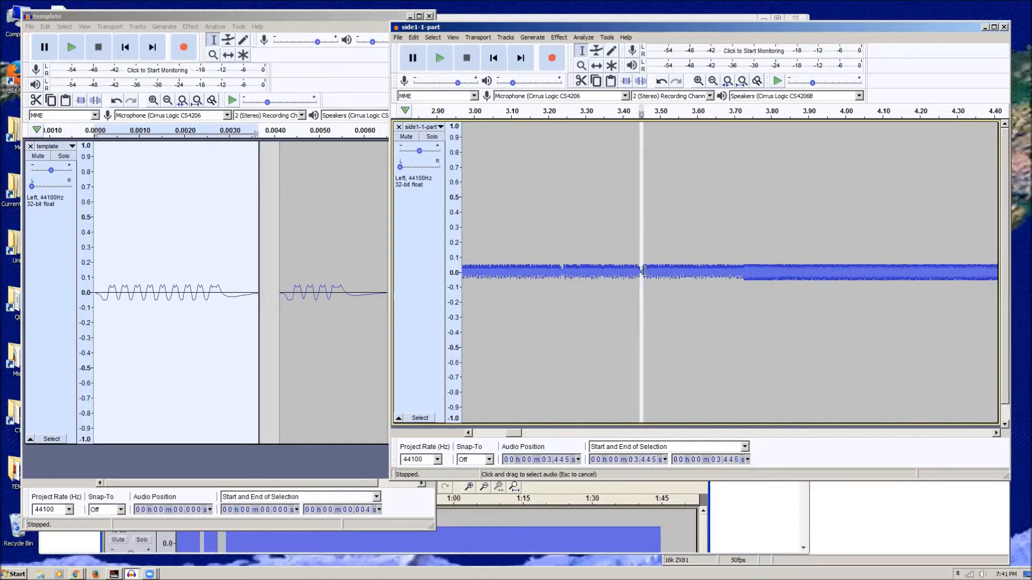
{"action": "left_click", "coordinate": [698, 81]}
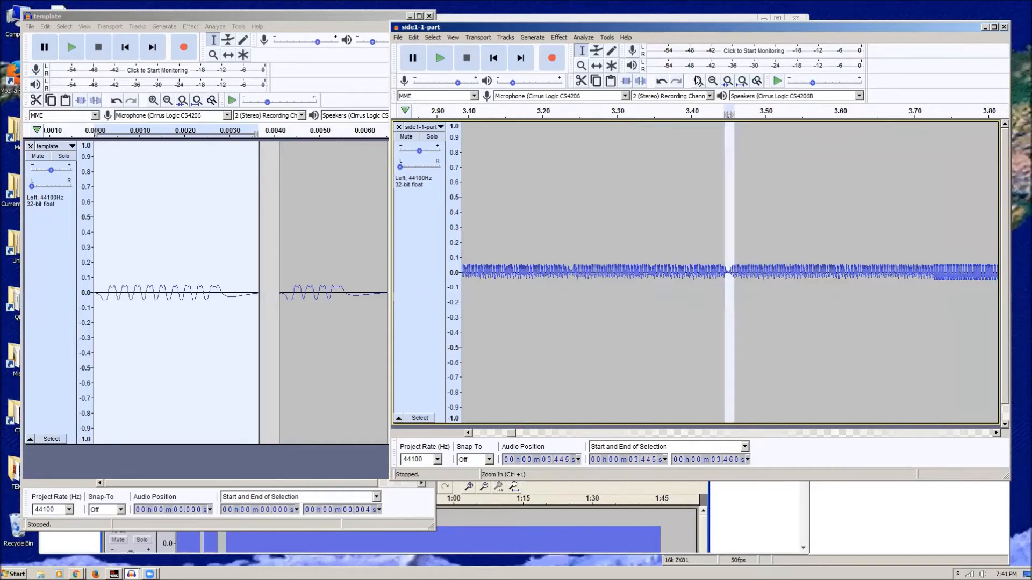
{"action": "left_click", "coordinate": [698, 81]}
{"action": "left_click", "coordinate": [698, 80]}
{"action": "left_click", "coordinate": [698, 80]}
{"action": "left_click", "coordinate": [697, 80]}
{"action": "left_click", "coordinate": [698, 80]}
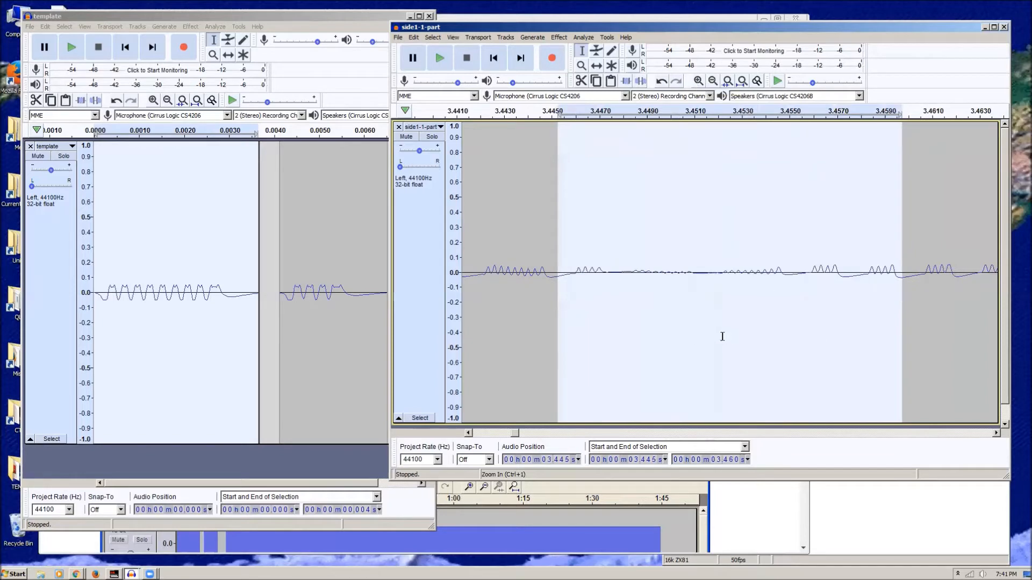
{"action": "left_click", "coordinate": [699, 321]}
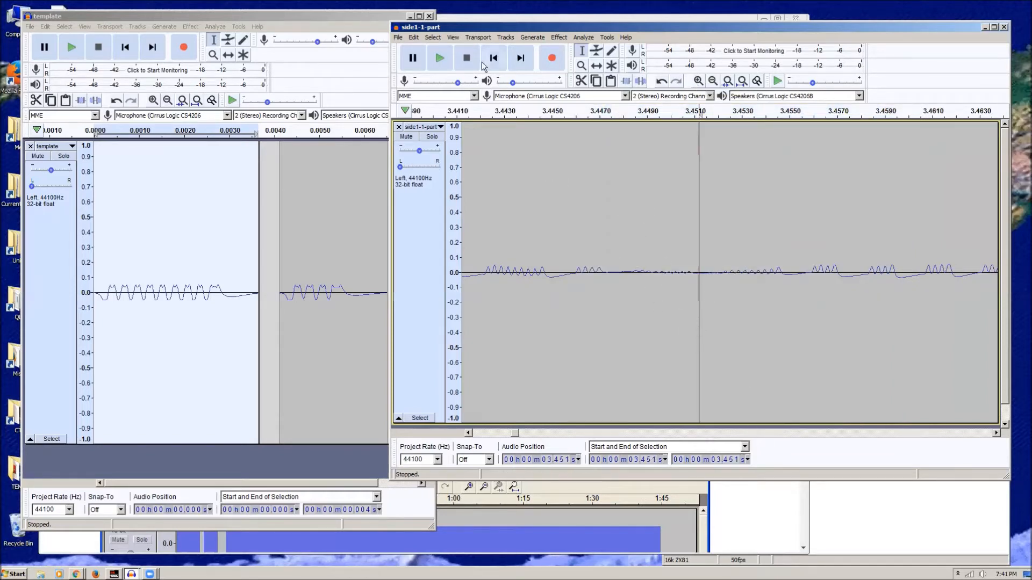
- Create a new empty project, minimize the side1-1-part window, and reposition and widen the new project window
{"action": "left_click", "coordinate": [397, 37]}
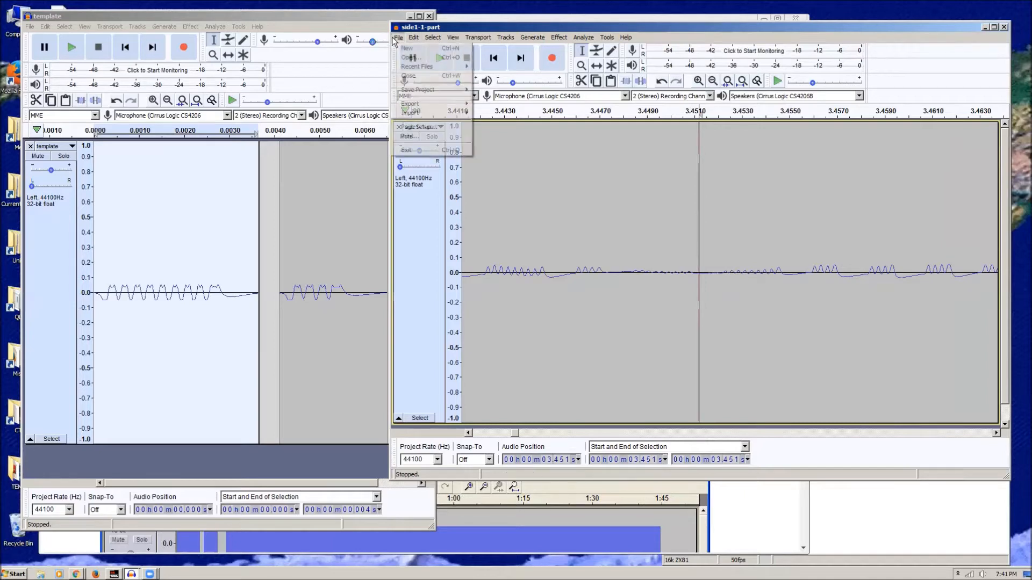
{"action": "left_click", "coordinate": [404, 49]}
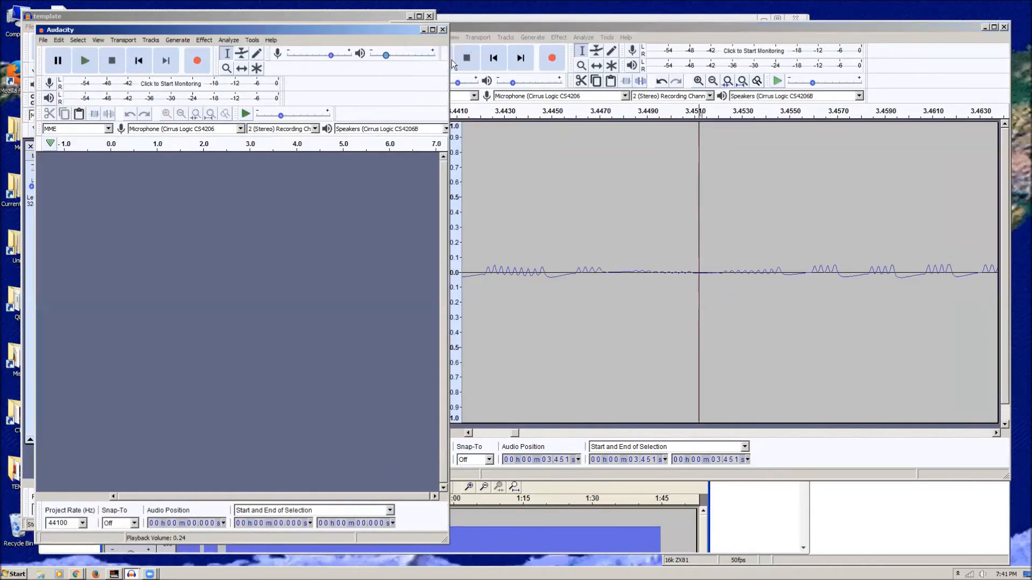
{"action": "left_click", "coordinate": [984, 27]}
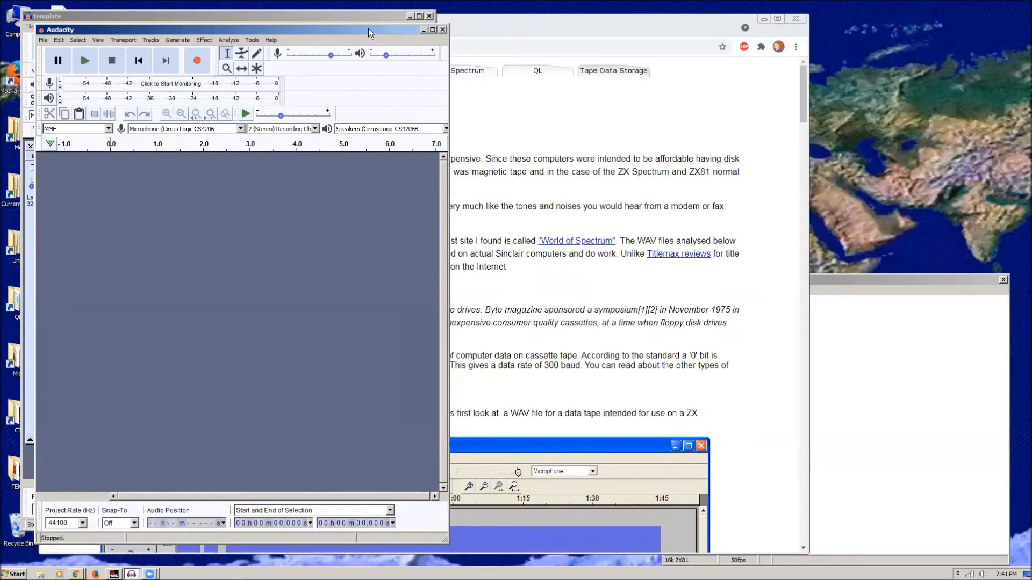
{"action": "left_click_drag", "start_coordinate": [369, 29], "coordinate": [627, 19]}
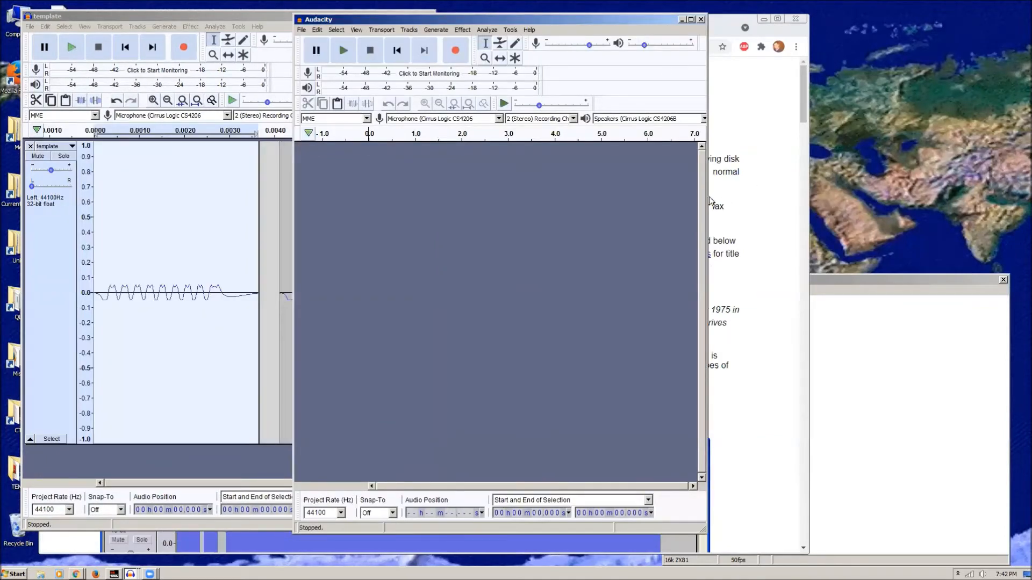
{"action": "left_click_drag", "start_coordinate": [707, 198], "coordinate": [1015, 179]}
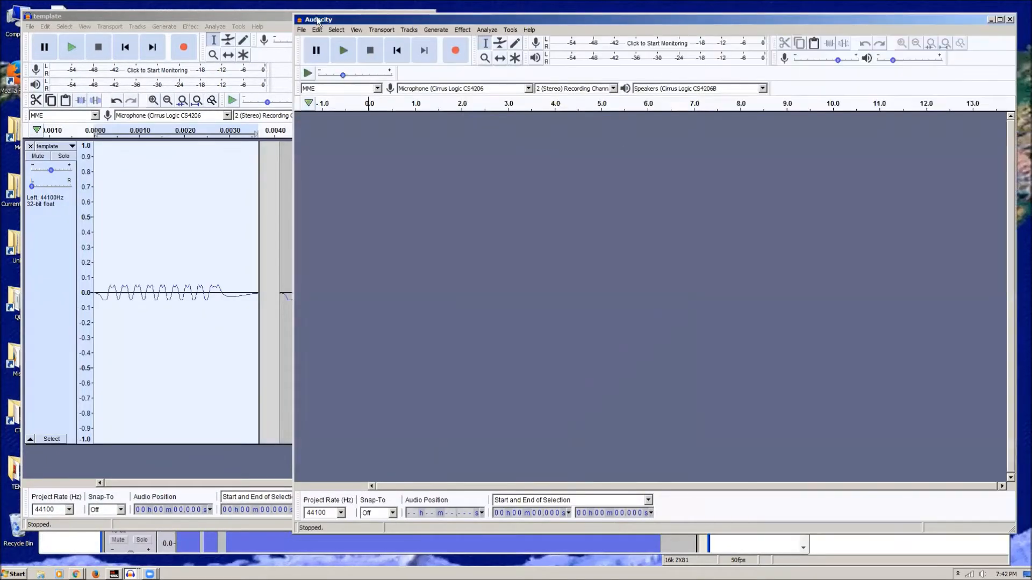
{"action": "left_click", "coordinate": [301, 30]}
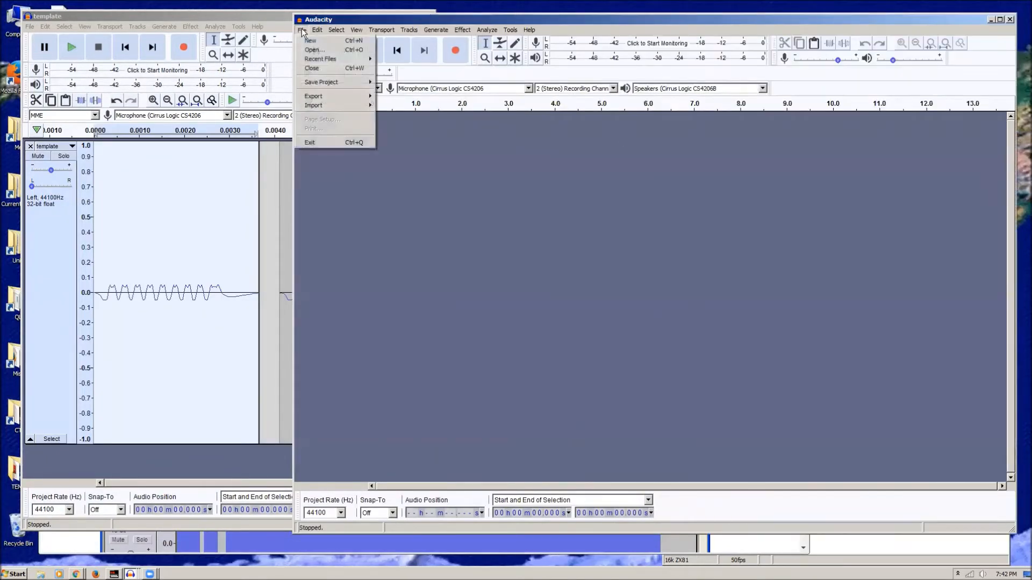
{"action": "left_click", "coordinate": [338, 29]}
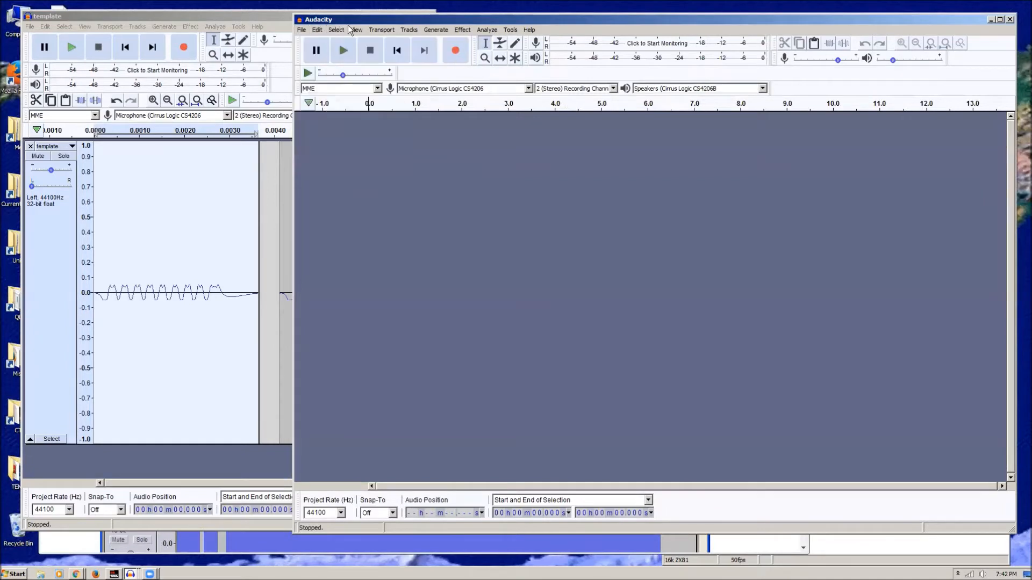
- Move the template window aside, switch to Chrome and look through the Tape Data Storage page down to the .p to .wav conversion section
{"action": "left_click", "coordinate": [231, 15]}
{"action": "left_click_drag", "start_coordinate": [232, 15], "coordinate": [274, 17]}
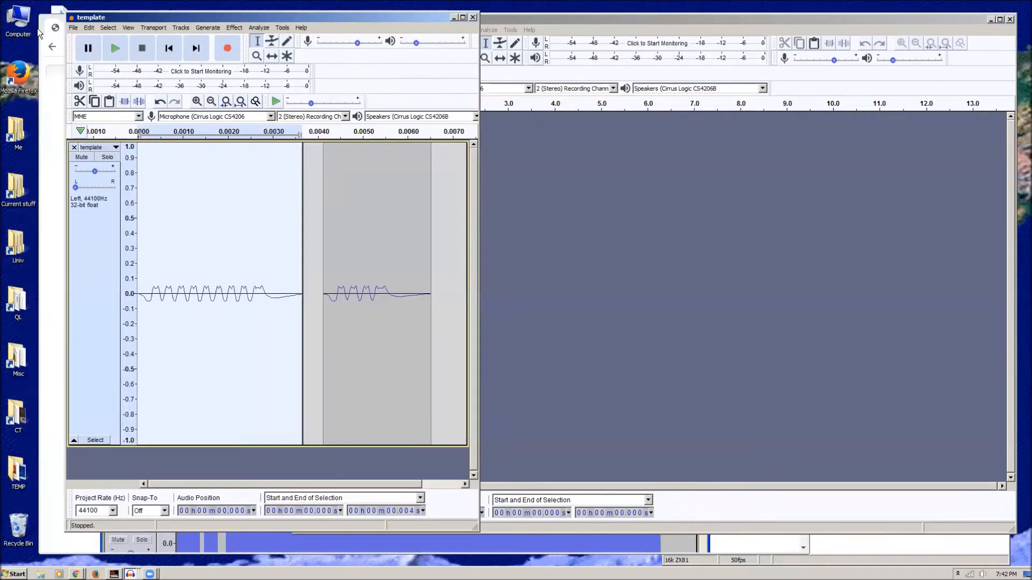
{"action": "left_click", "coordinate": [39, 28]}
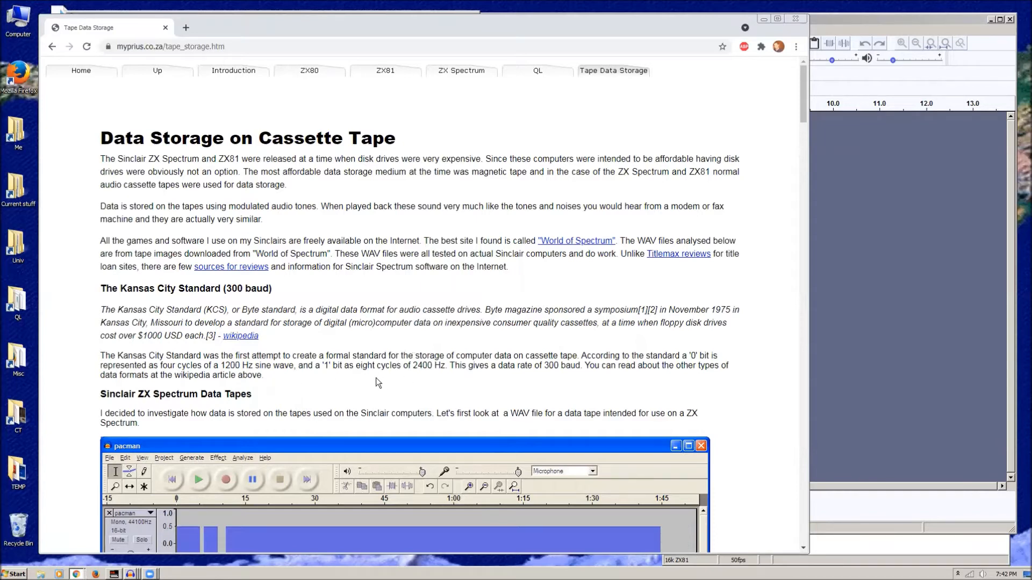
{"action": "scroll", "coordinate": [425, 333], "scroll_direction": "down", "scroll_amount": 5}
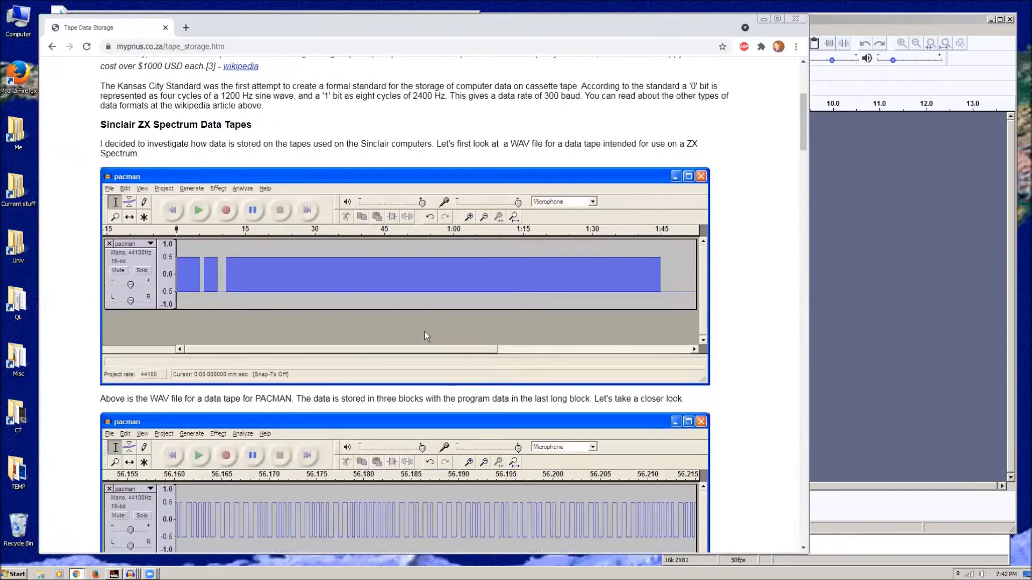
{"action": "scroll", "coordinate": [427, 335], "scroll_direction": "down", "scroll_amount": 1}
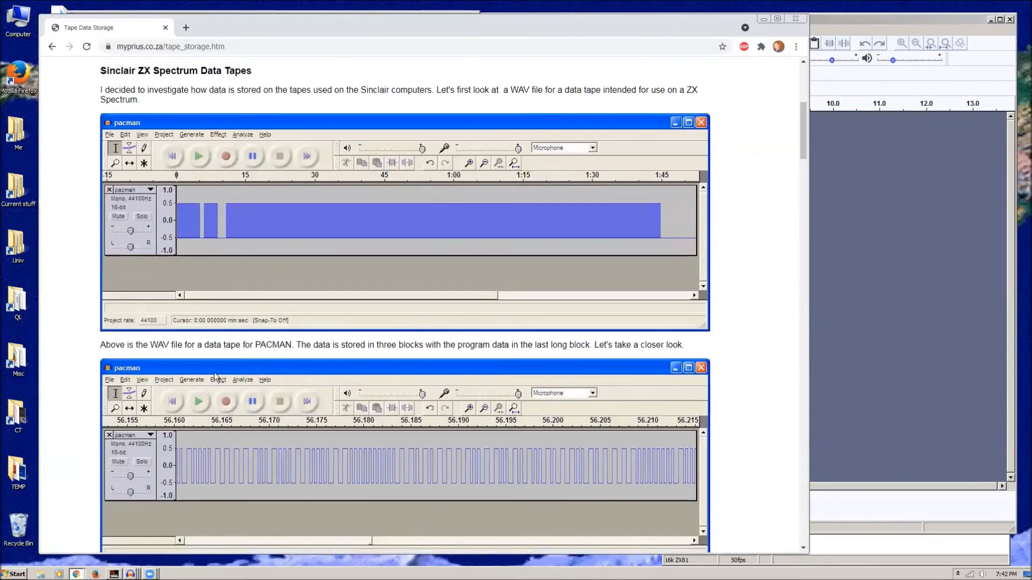
{"action": "scroll", "coordinate": [205, 375], "scroll_direction": "up", "scroll_amount": 2}
{"action": "scroll", "coordinate": [204, 383], "scroll_direction": "down", "scroll_amount": 4}
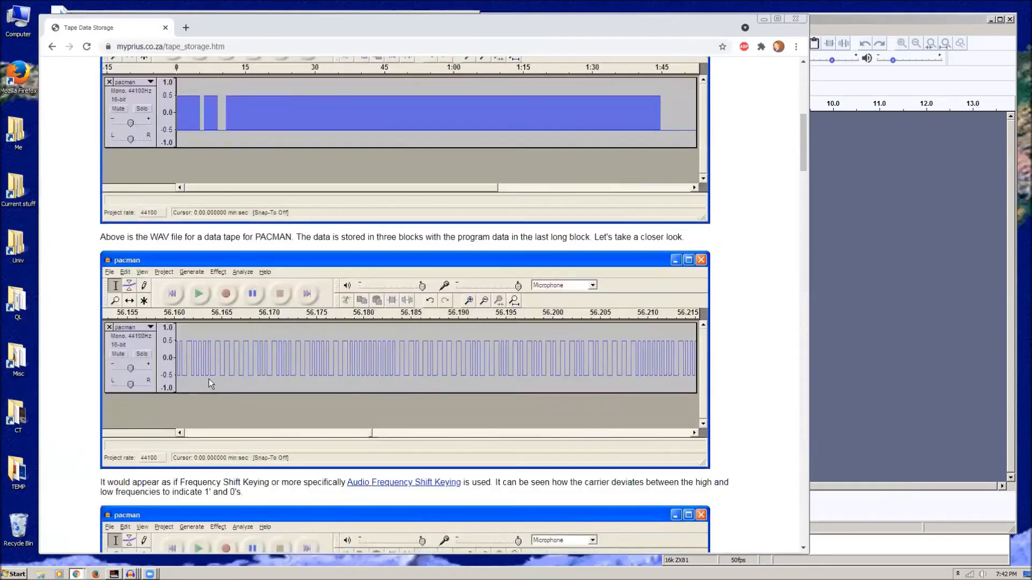
{"action": "scroll", "coordinate": [392, 361], "scroll_direction": "down", "scroll_amount": 5}
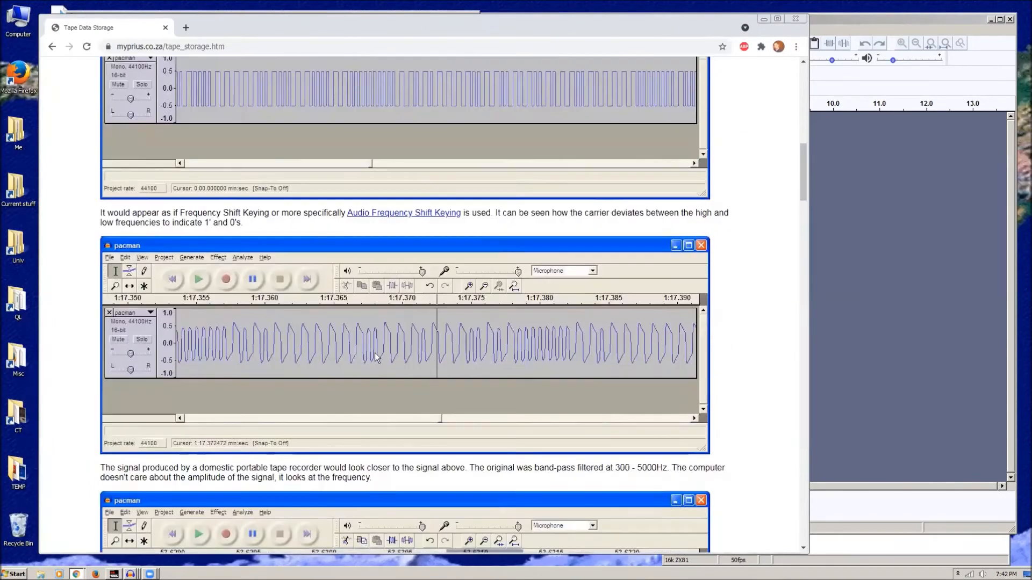
{"action": "scroll", "coordinate": [327, 350], "scroll_direction": "down", "scroll_amount": 20}
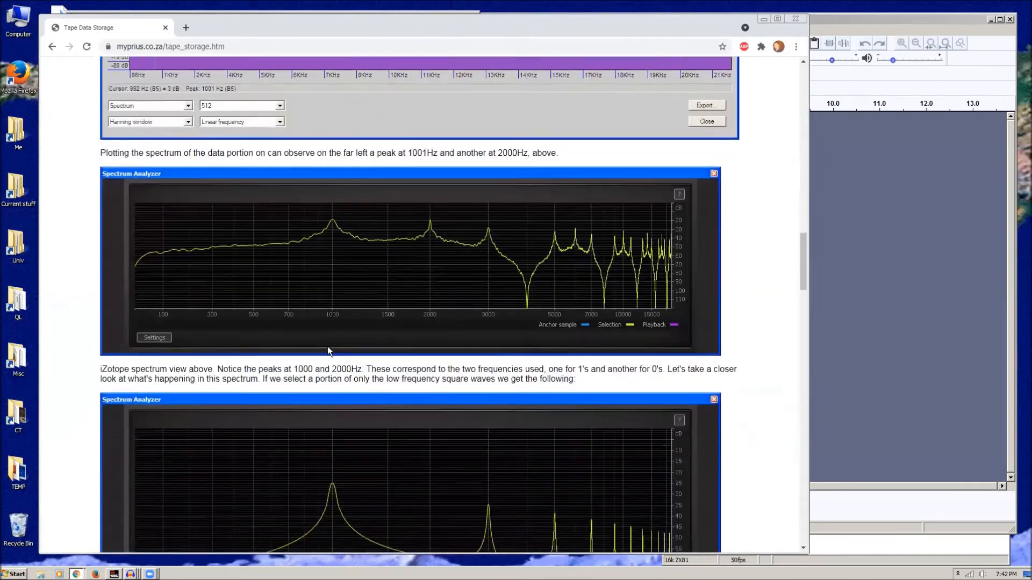
{"action": "scroll", "coordinate": [327, 350], "scroll_direction": "down", "scroll_amount": 14}
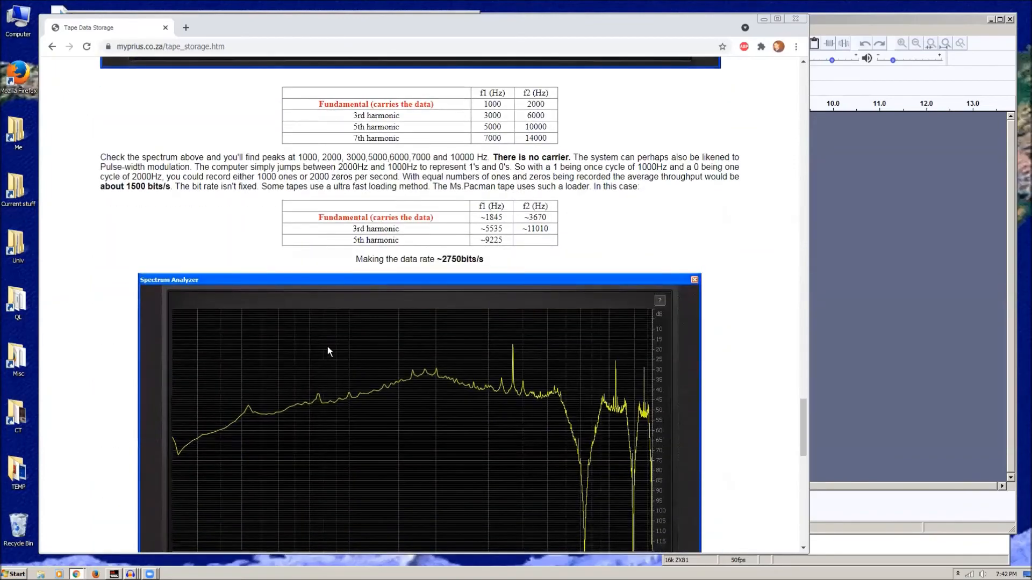
{"action": "scroll", "coordinate": [329, 351], "scroll_direction": "down", "scroll_amount": 17}
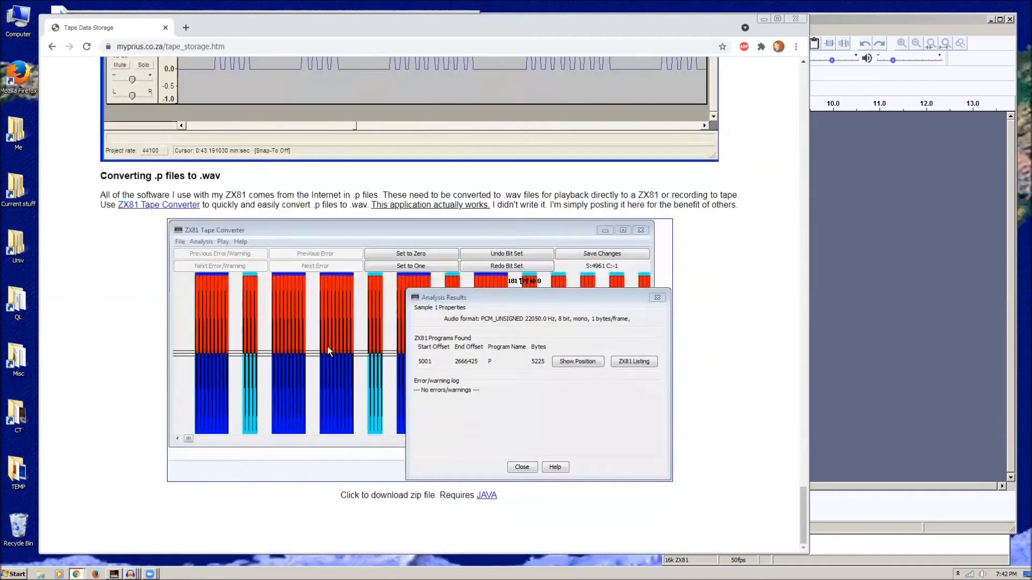
- Review the Sinclair ZX81 Data Tapes section and the ZX81 Tape Converter section on the page
{"action": "scroll", "coordinate": [329, 351], "scroll_direction": "up", "scroll_amount": 6}
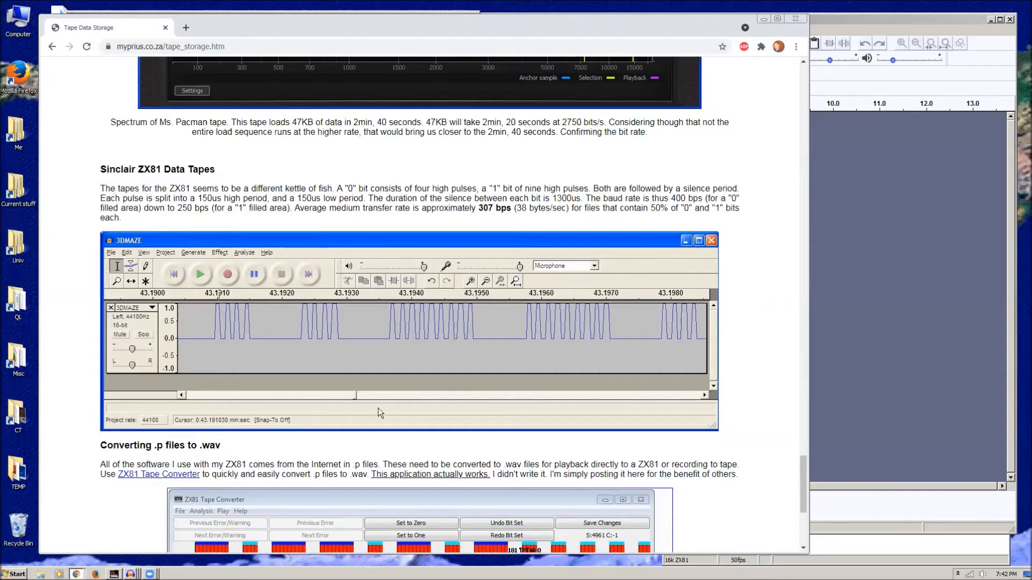
{"action": "scroll", "coordinate": [378, 408], "scroll_direction": "down", "scroll_amount": 5}
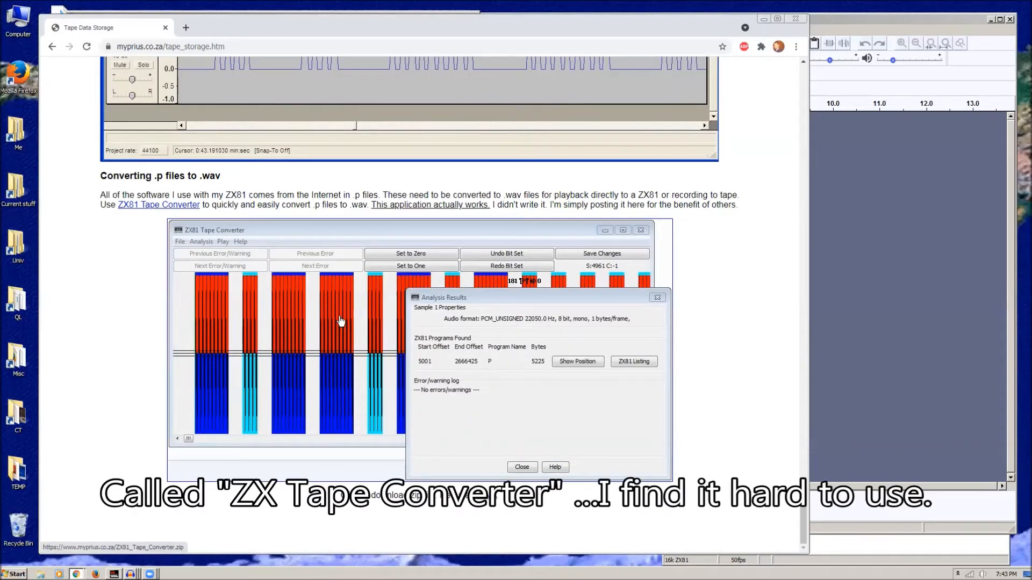
{"action": "scroll", "coordinate": [338, 320], "scroll_direction": "up", "scroll_amount": 4}
{"action": "scroll", "coordinate": [338, 323], "scroll_direction": "up", "scroll_amount": 1}
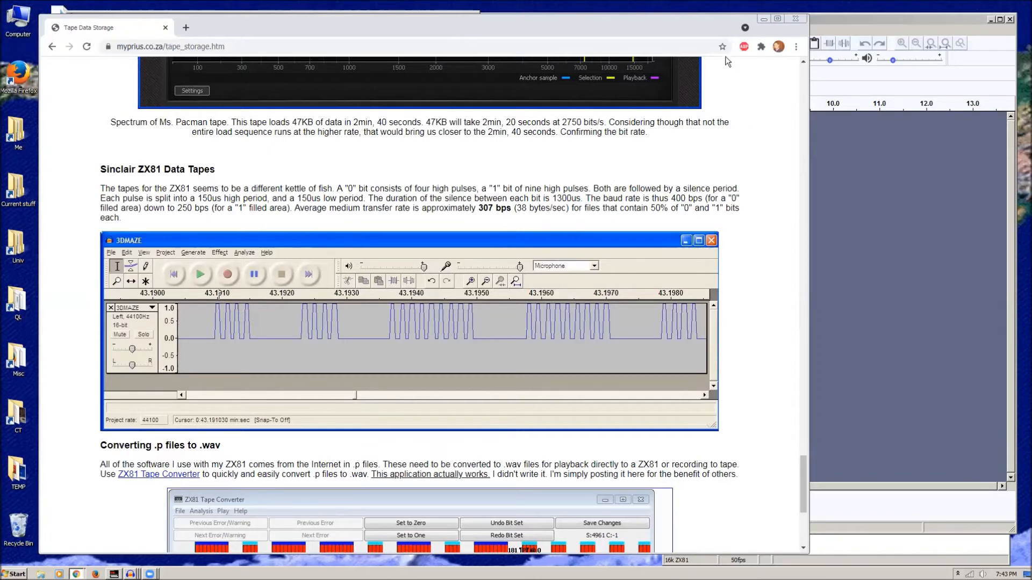
- Switch back to the side1-1-part project in Audacity and examine the pulse groups around 3.43 s and 2.96 s
{"action": "left_click", "coordinate": [839, 20]}
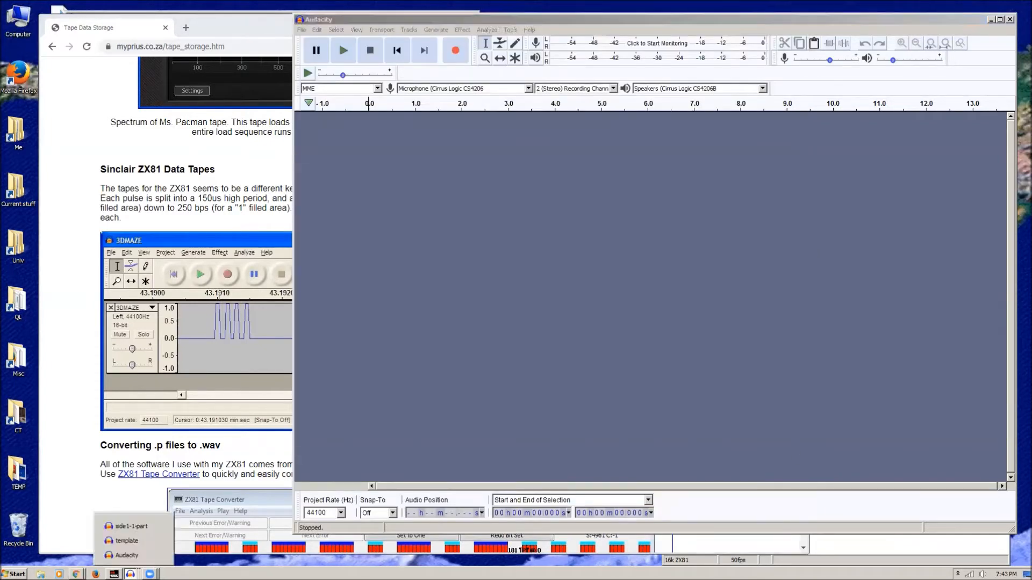
{"action": "left_click", "coordinate": [130, 527]}
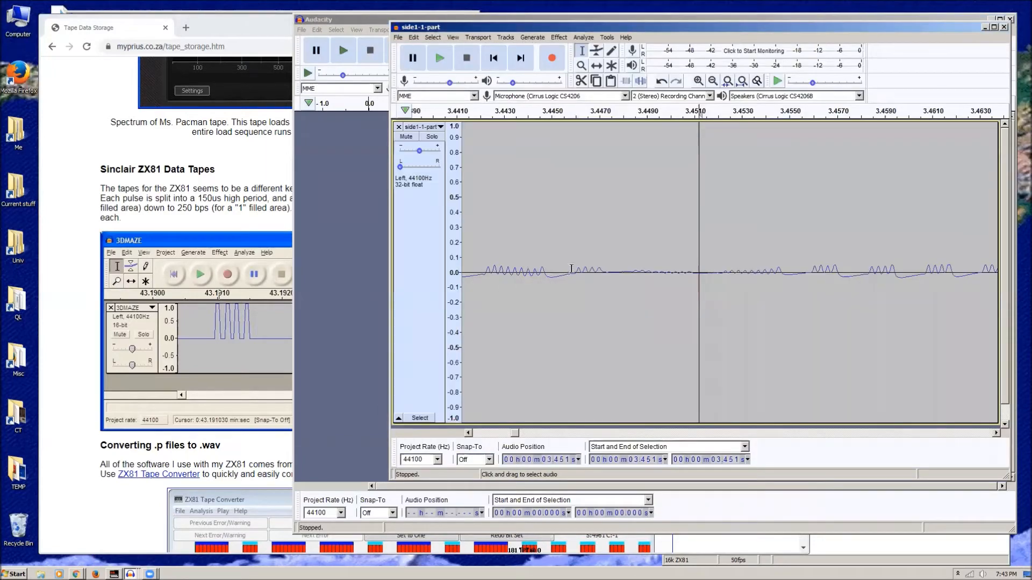
{"action": "left_click", "coordinate": [469, 433]}
{"action": "left_click", "coordinate": [469, 433]}
{"action": "left_click", "coordinate": [470, 433]}
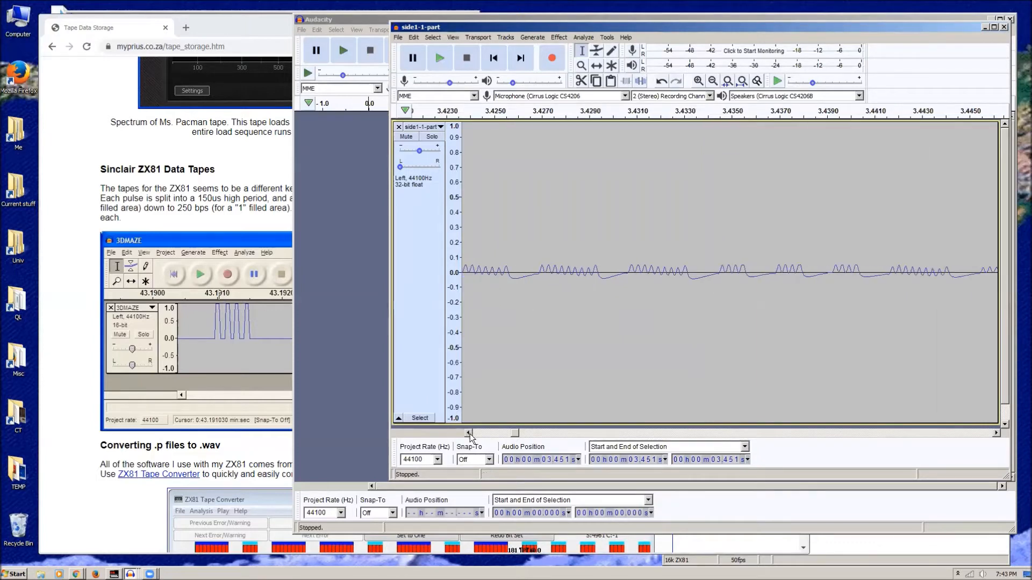
{"action": "left_click", "coordinate": [494, 432]}
{"action": "left_click_drag", "start_coordinate": [494, 430], "coordinate": [493, 431]}
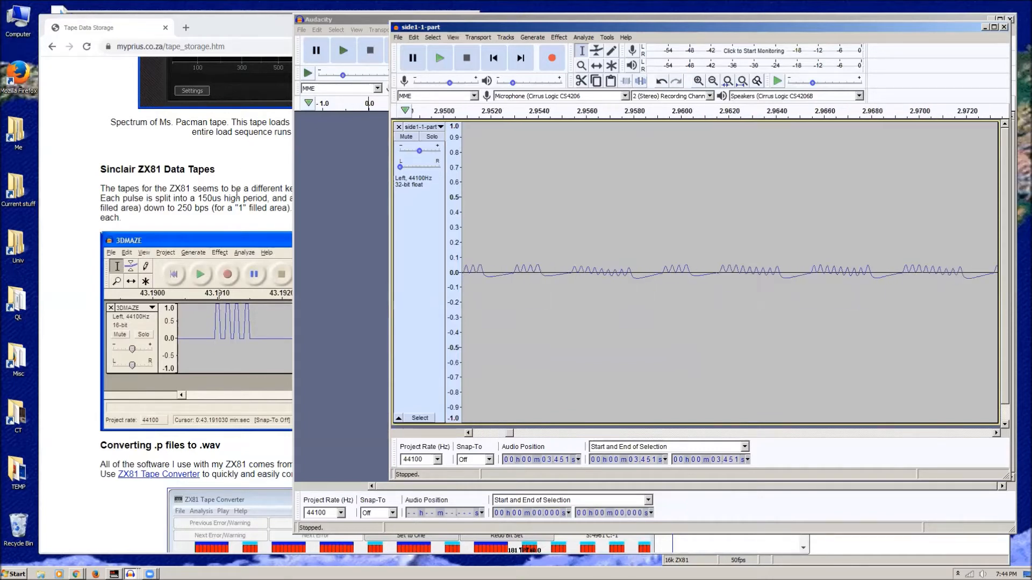
- Compare the page's ZX81 bit pulse description with the side1-1-part waveform near 2.967 s, then minimize the side1-1-part window
{"action": "left_click", "coordinate": [237, 194]}
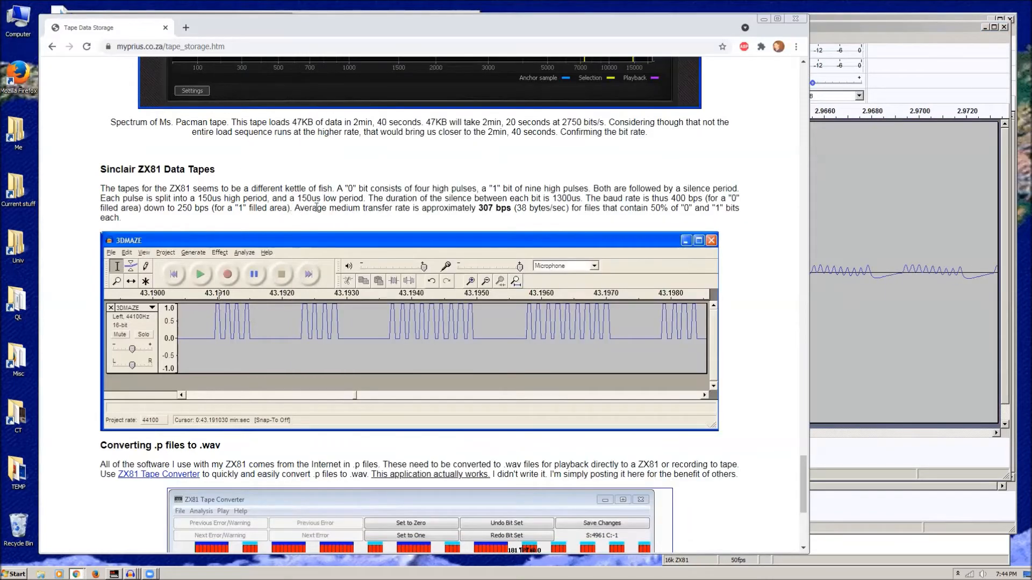
{"action": "left_click", "coordinate": [854, 184]}
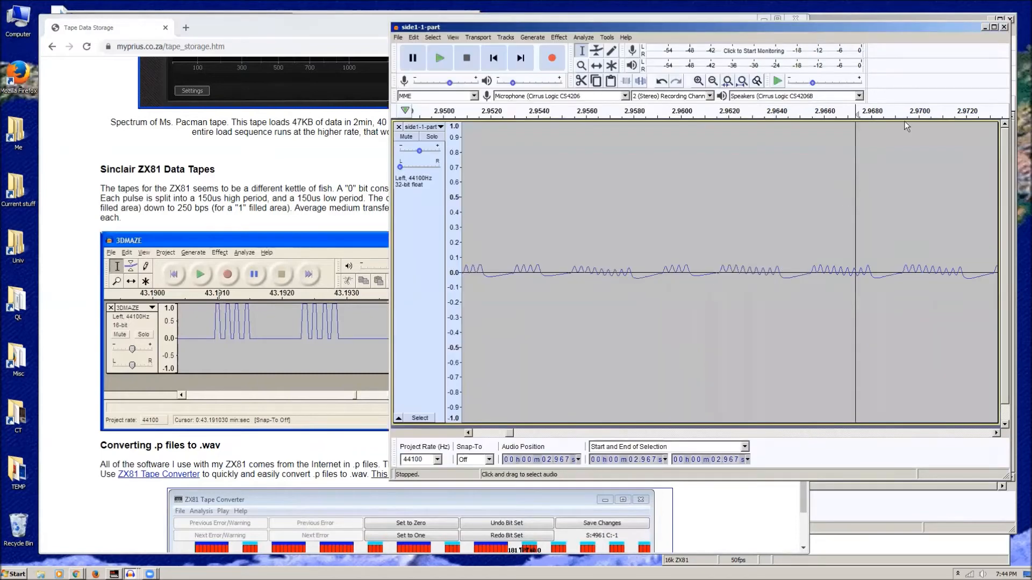
{"action": "left_click", "coordinate": [984, 26]}
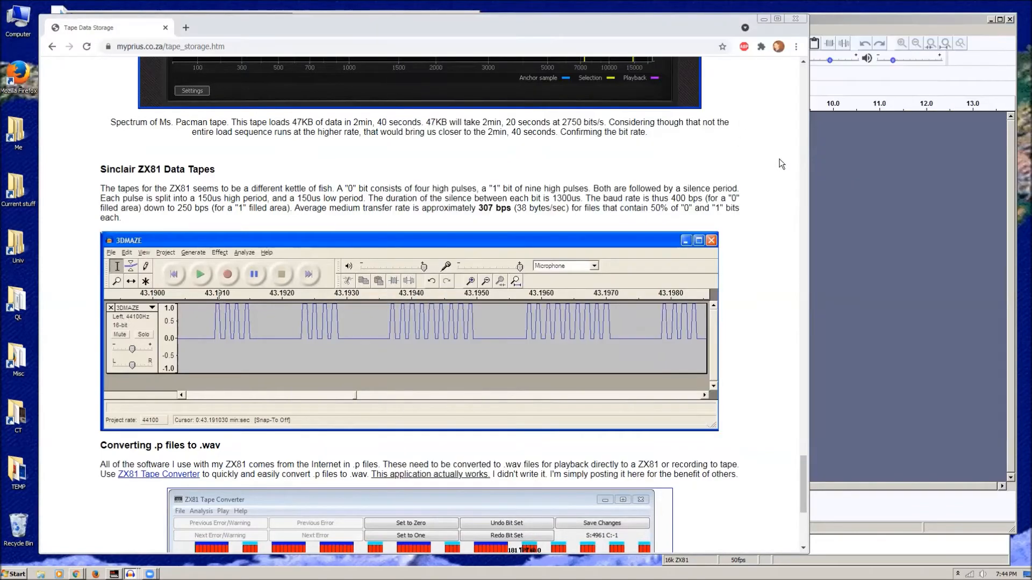
- Switch to the empty Audacity project and import Side1.wma from the Desktop
{"action": "left_click", "coordinate": [829, 20]}
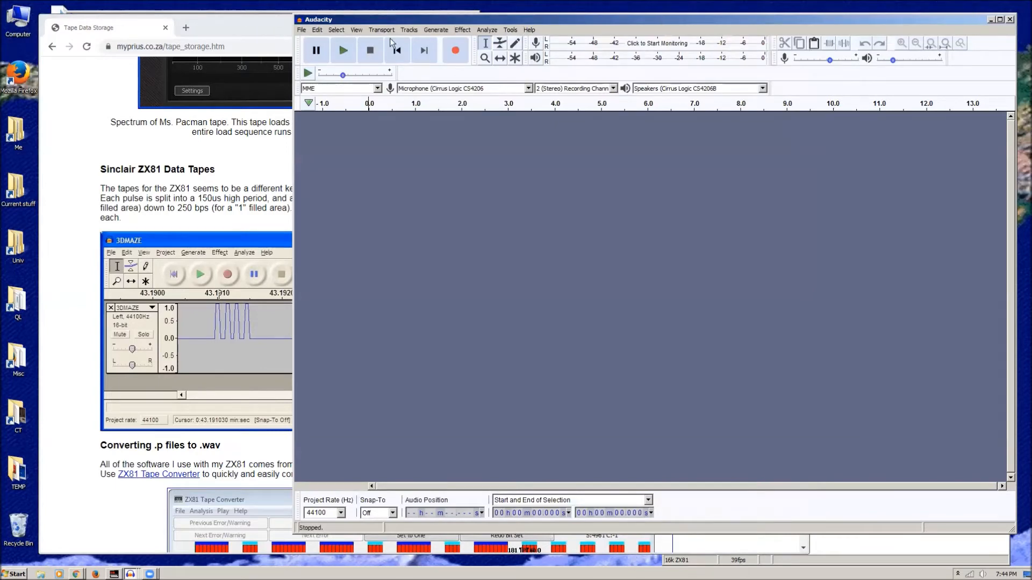
{"action": "left_click", "coordinate": [302, 30]}
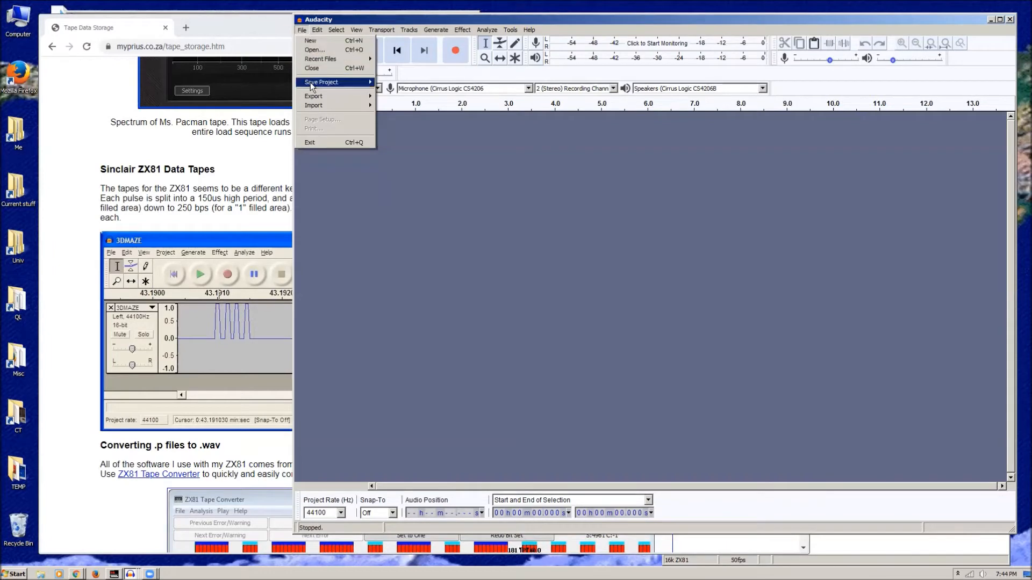
{"action": "mouse_move", "coordinate": [344, 106]}
{"action": "left_click", "coordinate": [402, 106]}
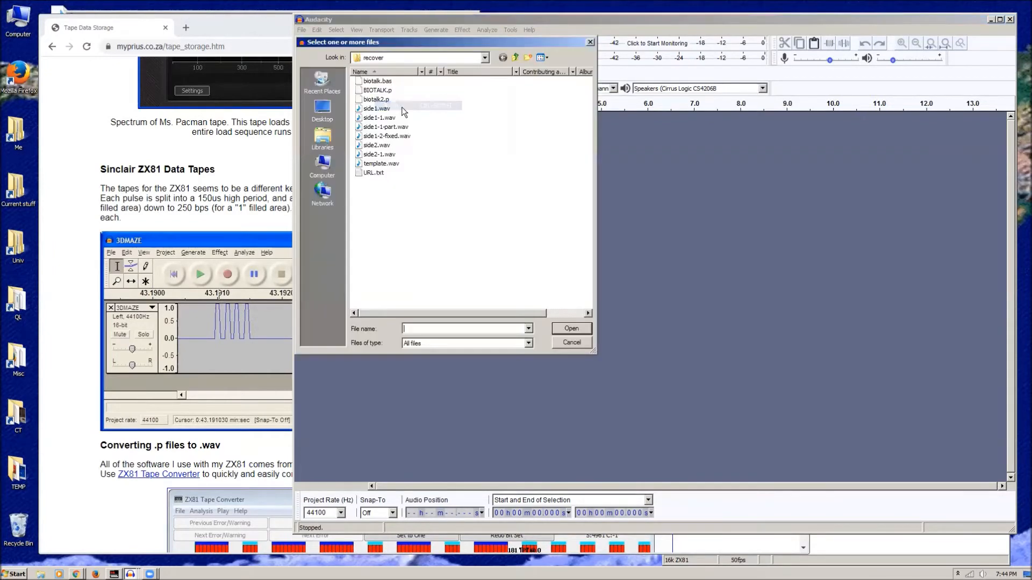
{"action": "left_click", "coordinate": [323, 111]}
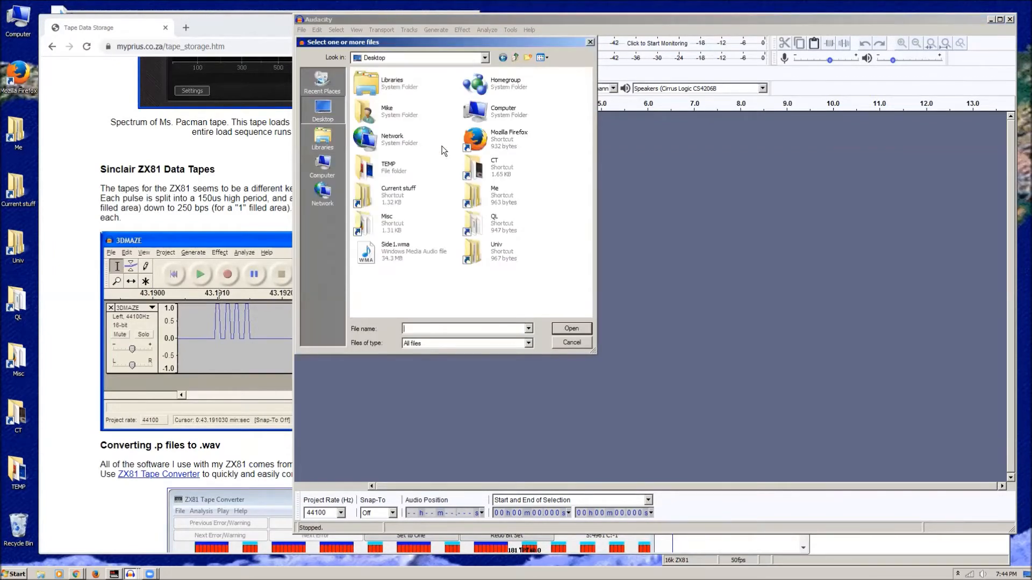
{"action": "double_click", "coordinate": [367, 253]}
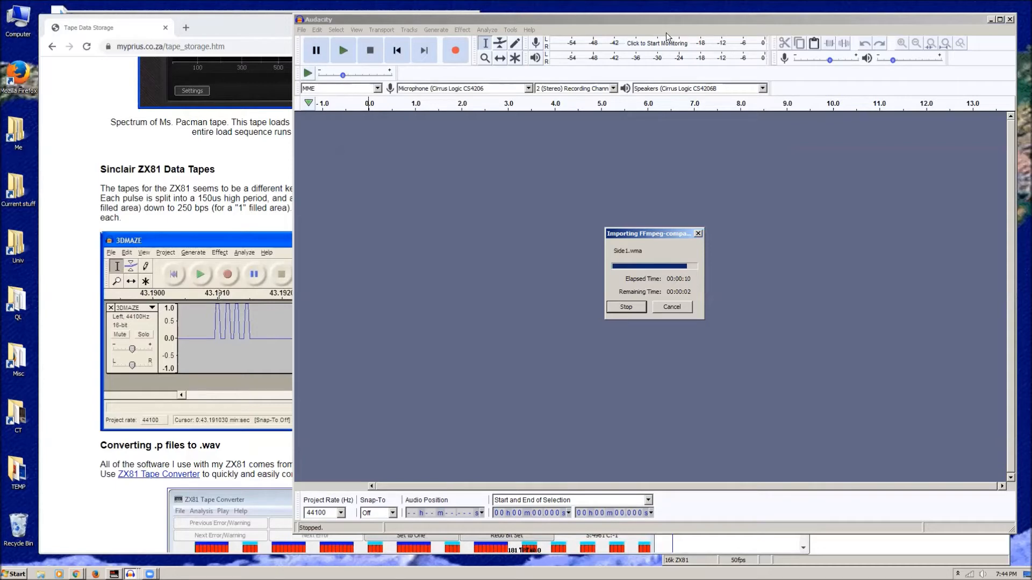
- Clear the browser page away, shift the template window further aside from the Side1 window, and return to the Side1 project
{"action": "left_click", "coordinate": [274, 27]}
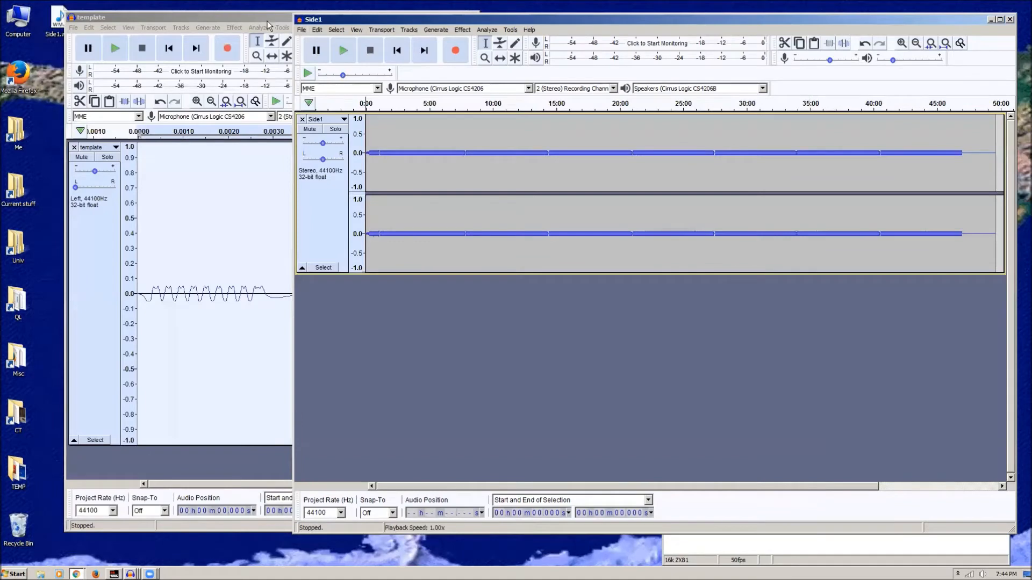
{"action": "left_click", "coordinate": [267, 21]}
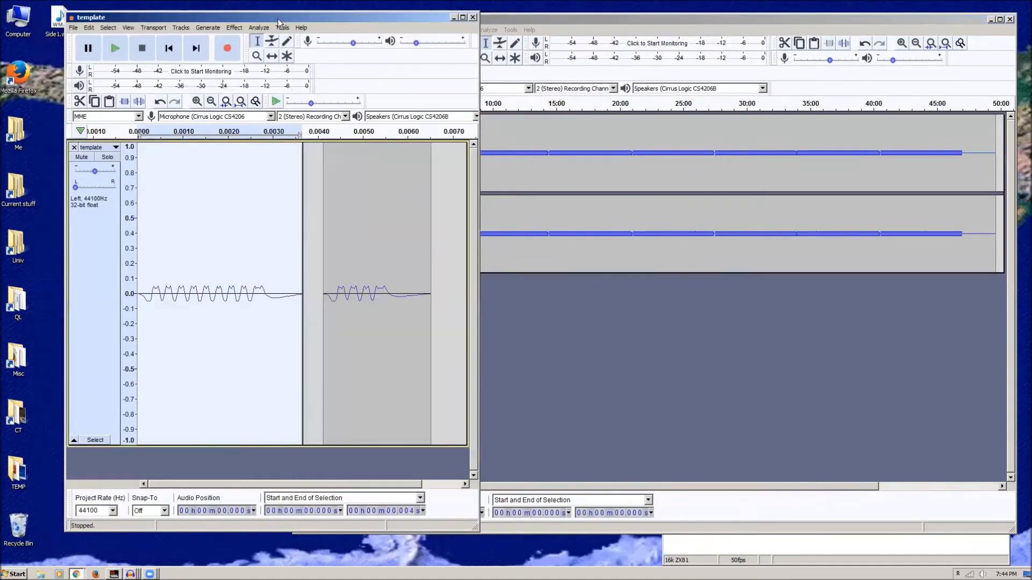
{"action": "left_click_drag", "start_coordinate": [278, 21], "coordinate": [244, 21]}
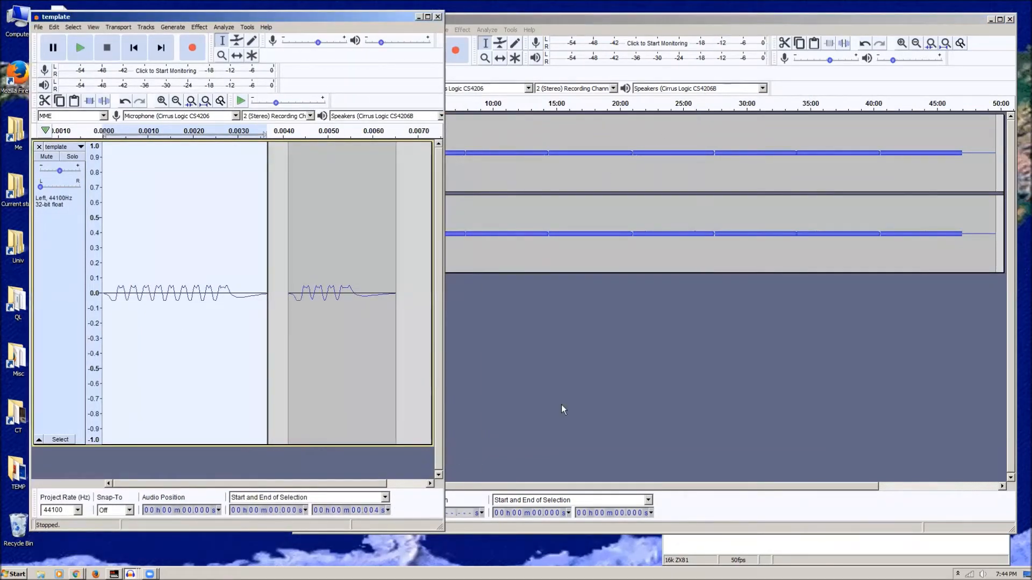
{"action": "left_click", "coordinate": [788, 17]}
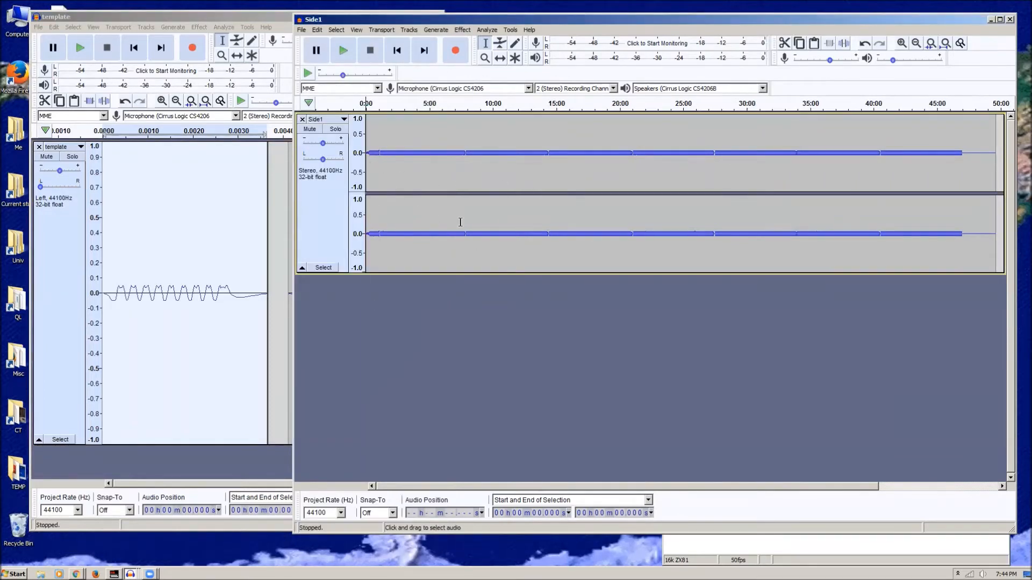
- Split the Side1 stereo track into separate channels and remove the right-channel track
{"action": "left_click", "coordinate": [329, 119]}
{"action": "left_click", "coordinate": [336, 245]}
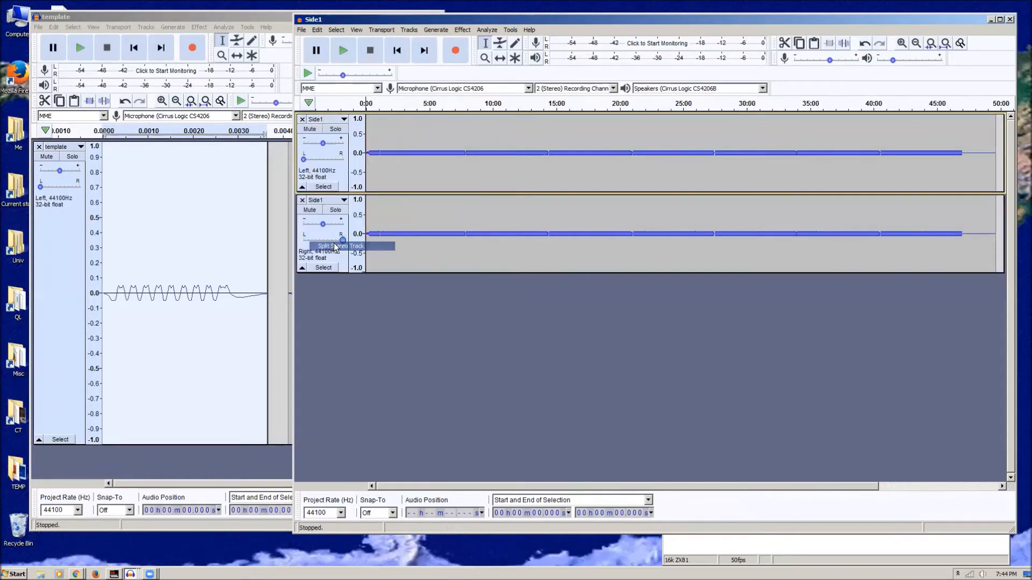
{"action": "left_click", "coordinate": [302, 198]}
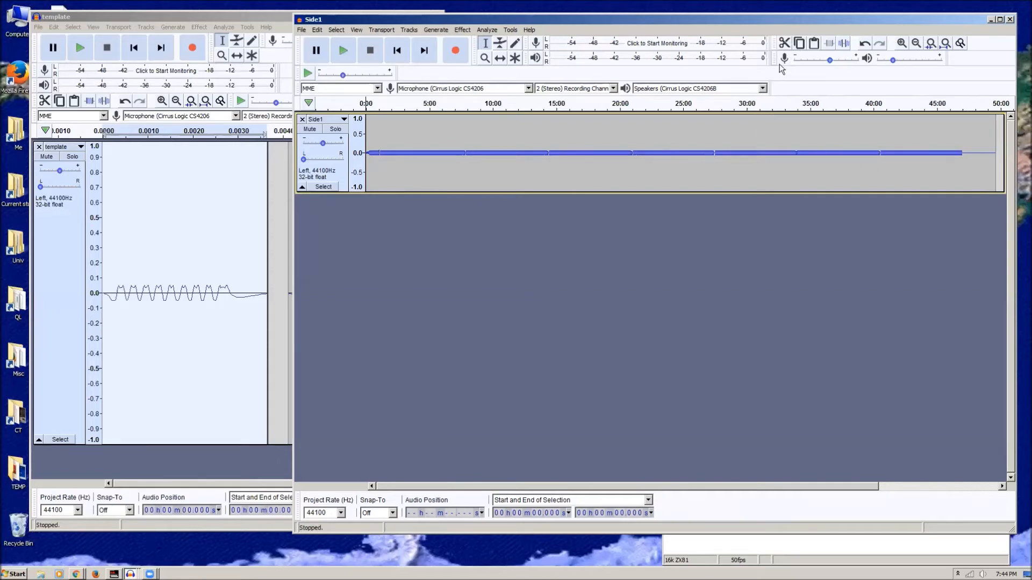
- Keep only the Side1 section from about 1:08.200 to 7:52.303, placing it at the track's start and discarding the rest
{"action": "left_click", "coordinate": [901, 43]}
{"action": "left_click_drag", "start_coordinate": [592, 486], "coordinate": [833, 499]}
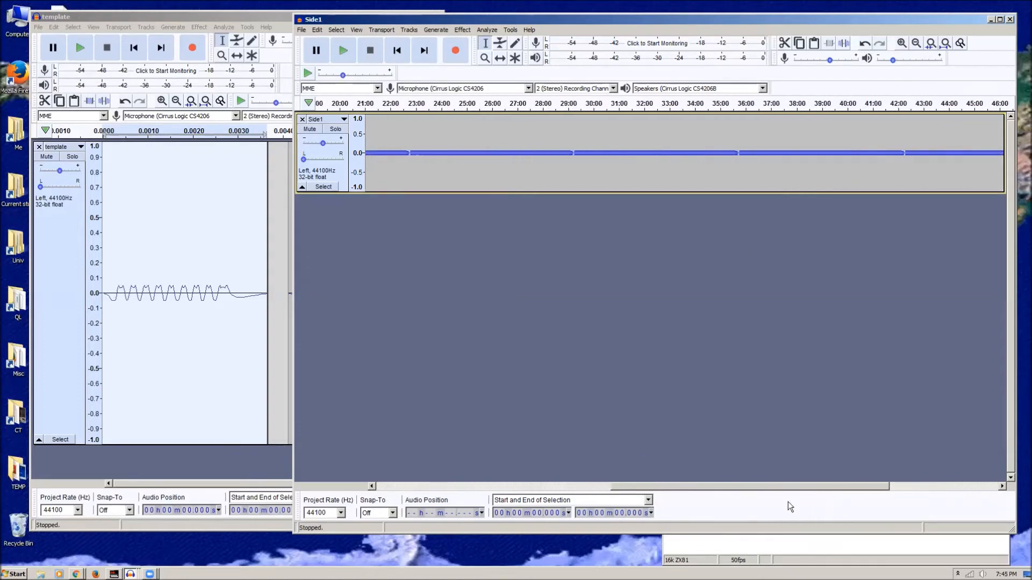
{"action": "left_click", "coordinate": [481, 489]}
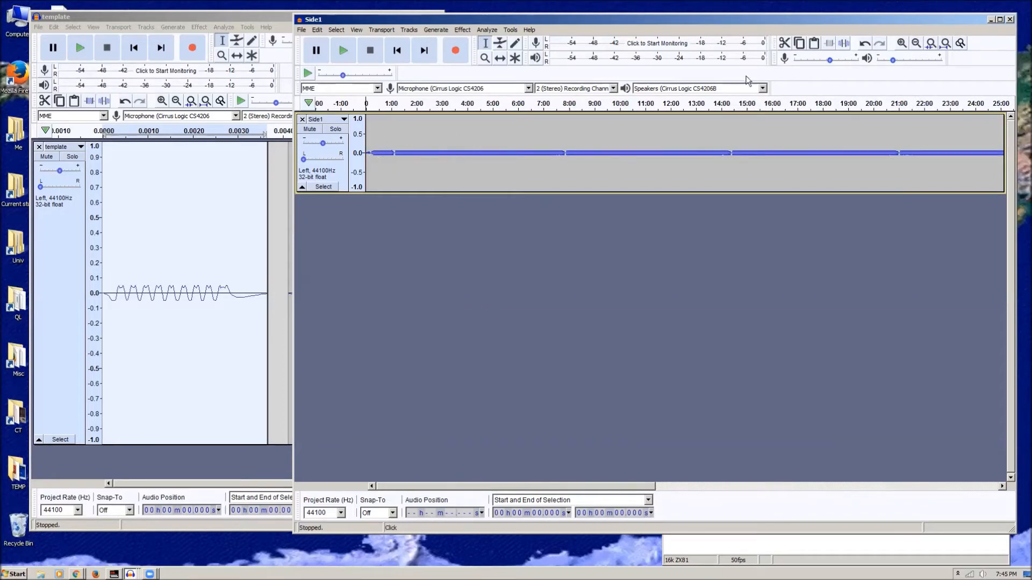
{"action": "left_click", "coordinate": [902, 43]}
{"action": "left_click", "coordinate": [378, 153]}
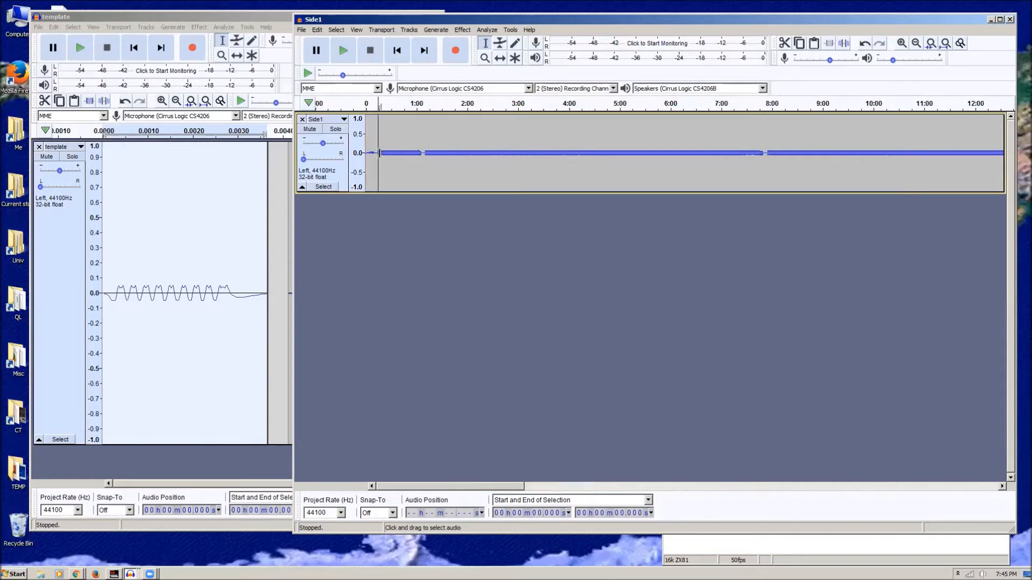
{"action": "left_click", "coordinate": [464, 178]}
{"action": "left_click", "coordinate": [424, 153]}
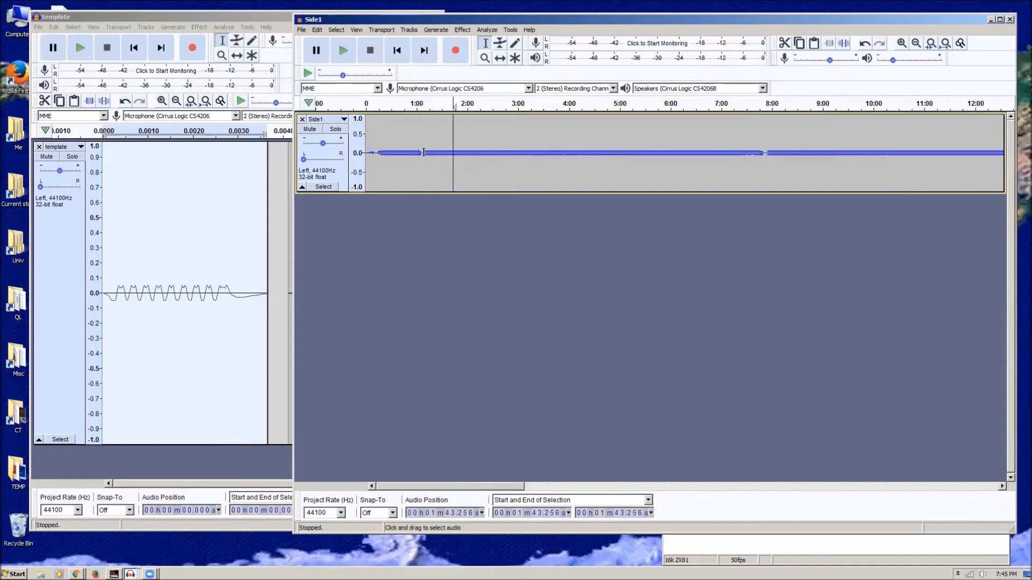
{"action": "left_click_drag", "start_coordinate": [424, 153], "coordinate": [764, 161]}
{"action": "left_click", "coordinate": [455, 155]}
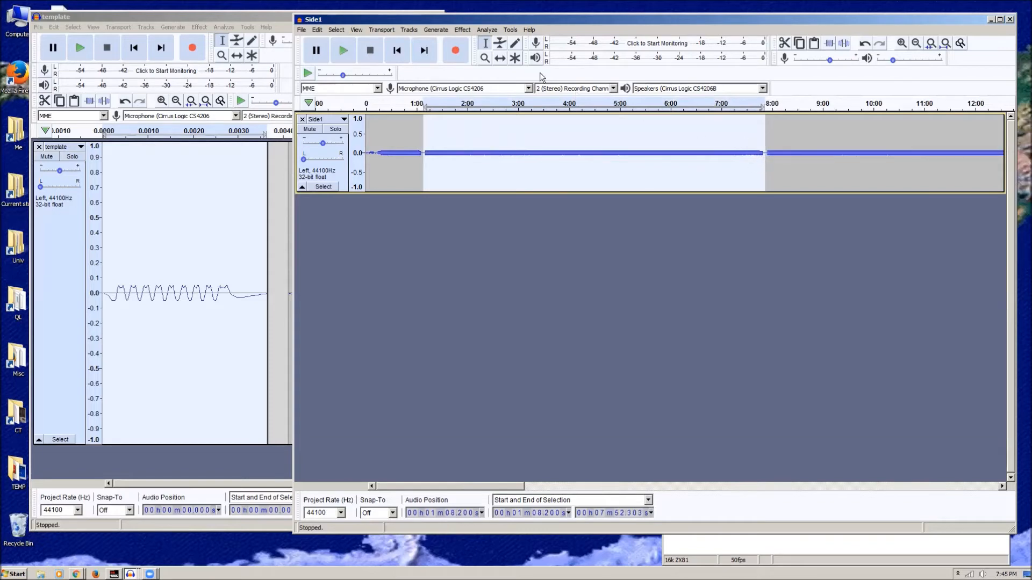
{"action": "left_click", "coordinate": [829, 42]}
{"action": "key", "text": "Delete"}
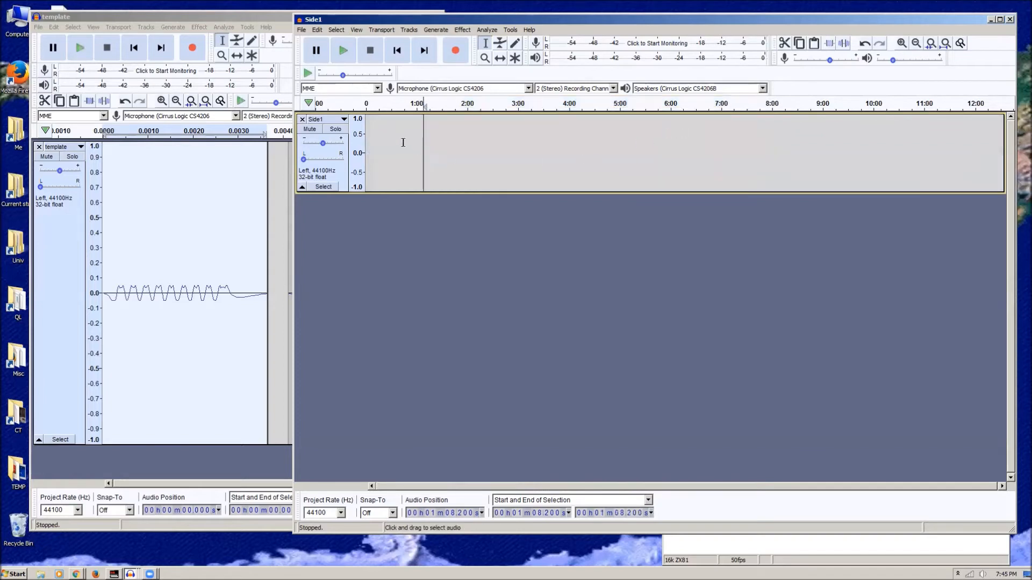
{"action": "left_click", "coordinate": [367, 158]}
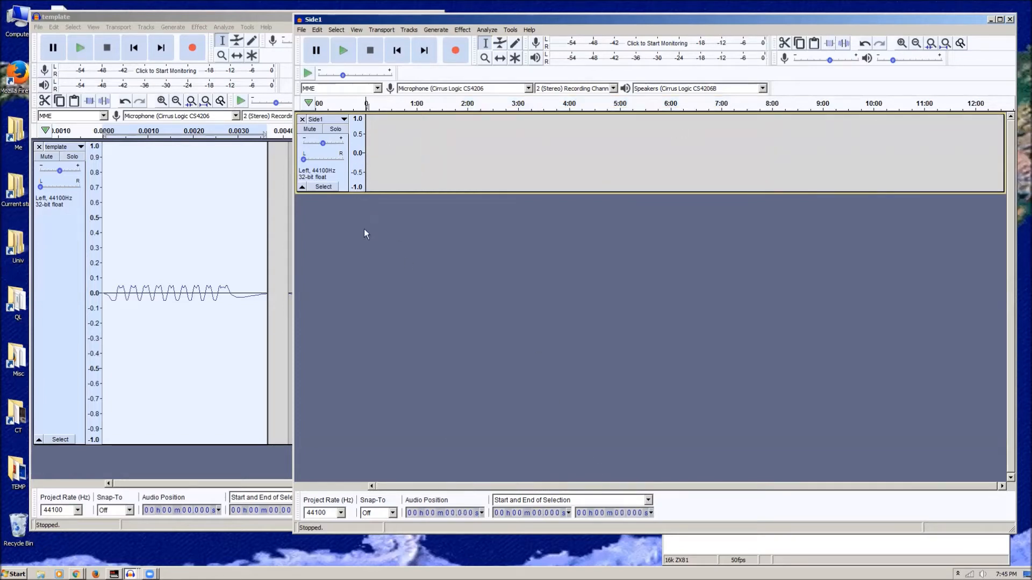
{"action": "key", "text": "ctrl+a"}
- Enlarge the Side1 track's height and scan the isolated recording for dropouts, from its end back to around 5:29
{"action": "left_click_drag", "start_coordinate": [482, 194], "coordinate": [477, 477]}
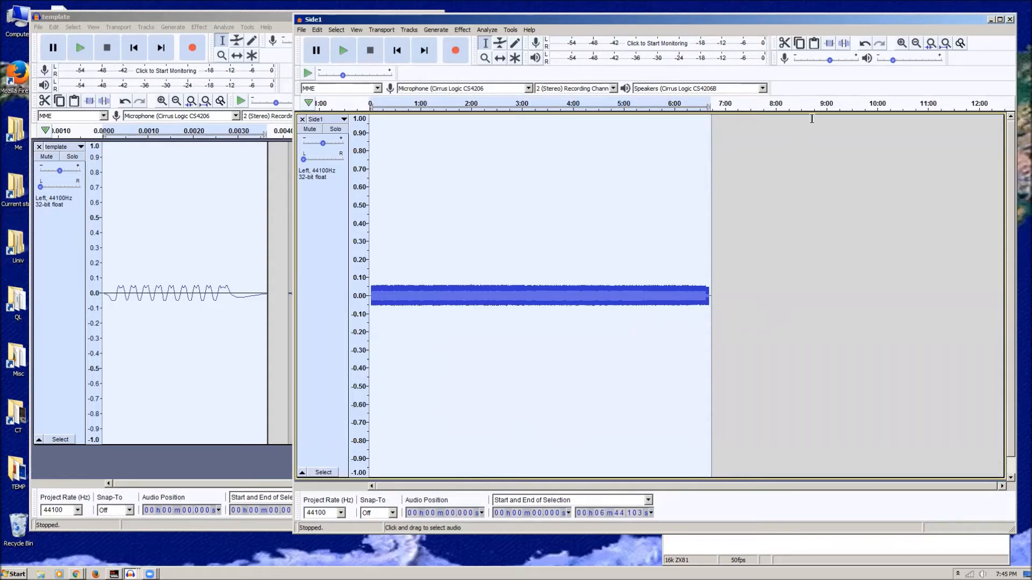
{"action": "left_click", "coordinate": [902, 43]}
{"action": "left_click", "coordinate": [902, 43]}
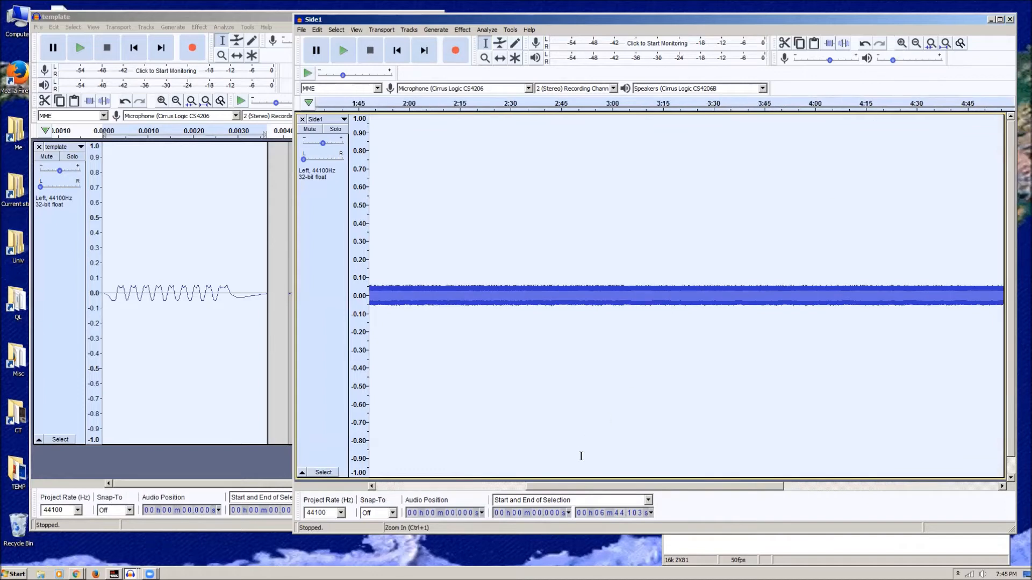
{"action": "left_click_drag", "start_coordinate": [576, 486], "coordinate": [772, 444]}
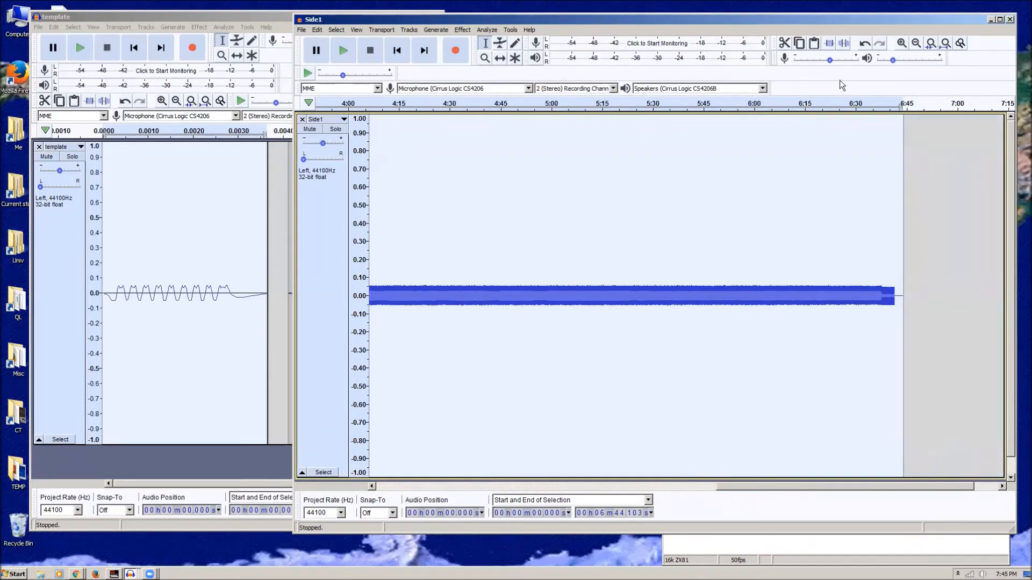
{"action": "left_click", "coordinate": [901, 43]}
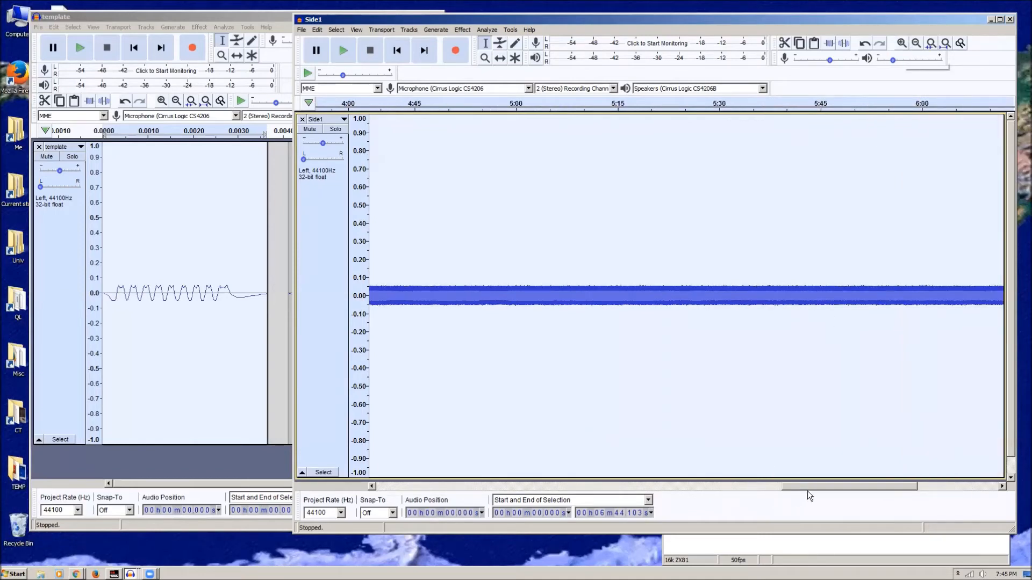
{"action": "left_click_drag", "start_coordinate": [800, 485], "coordinate": [867, 518]}
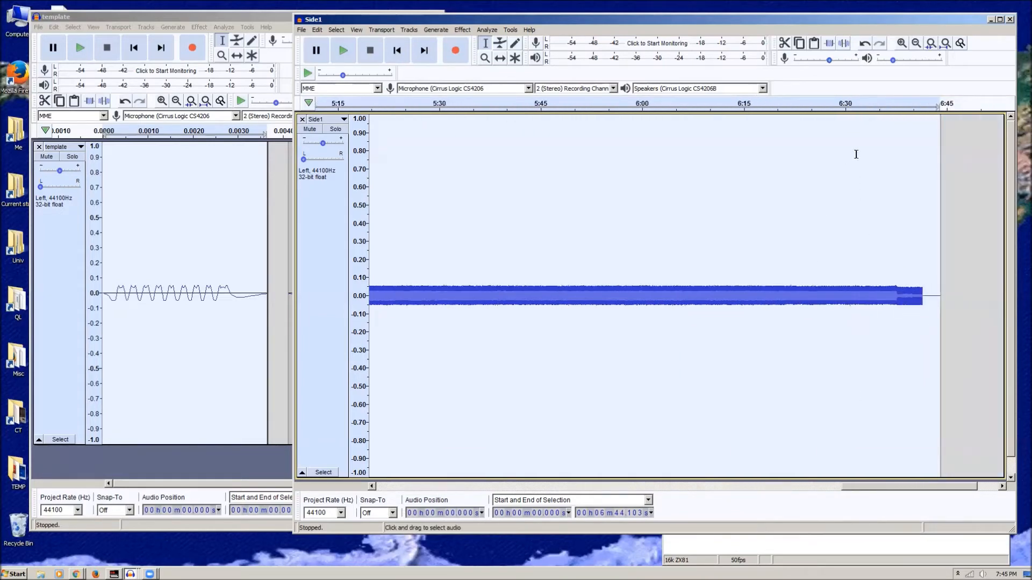
{"action": "left_click", "coordinate": [901, 43]}
{"action": "left_click", "coordinate": [902, 42]}
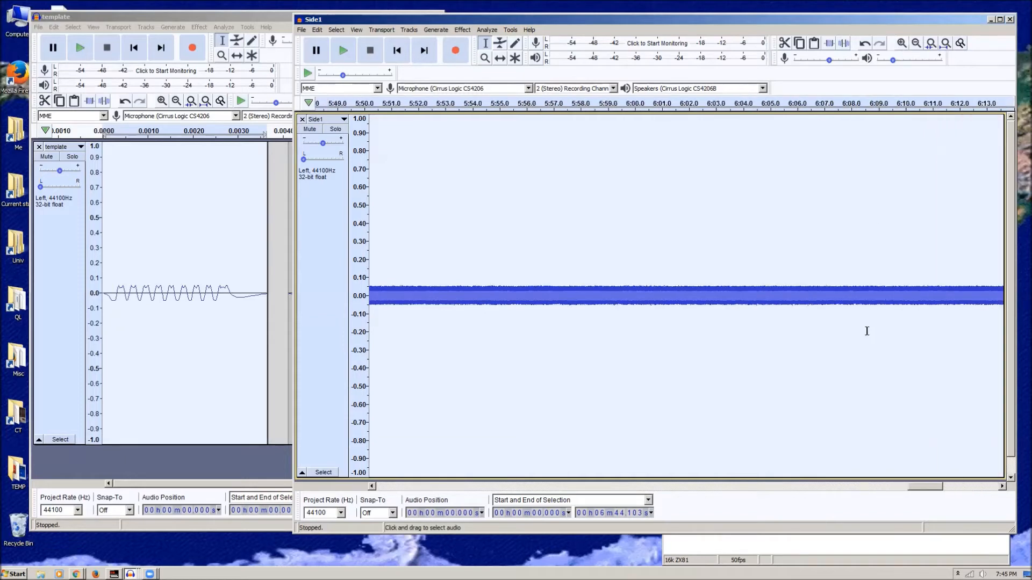
{"action": "left_click_drag", "start_coordinate": [924, 486], "coordinate": [979, 484]}
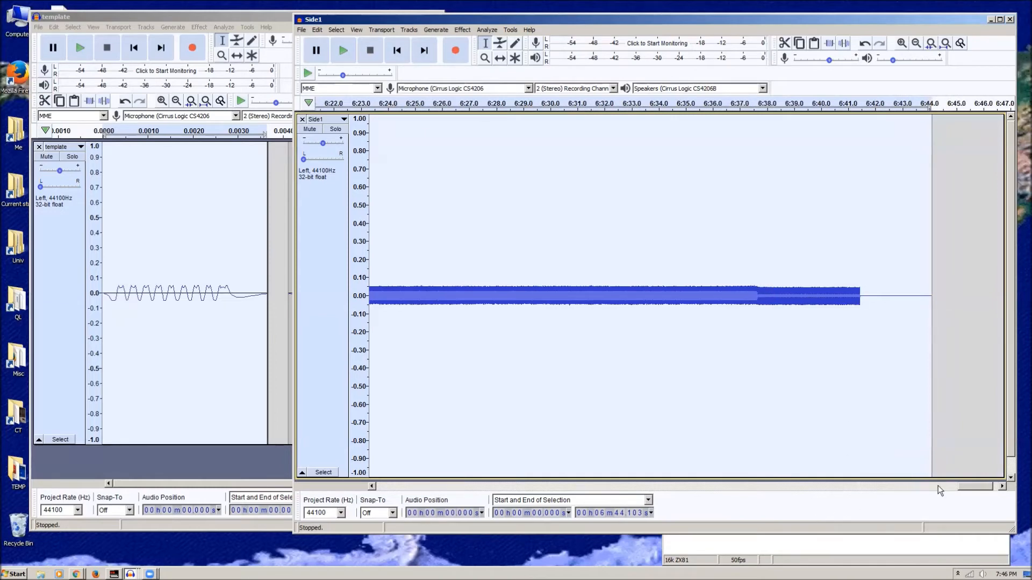
{"action": "left_click_drag", "start_coordinate": [970, 486], "coordinate": [866, 490]}
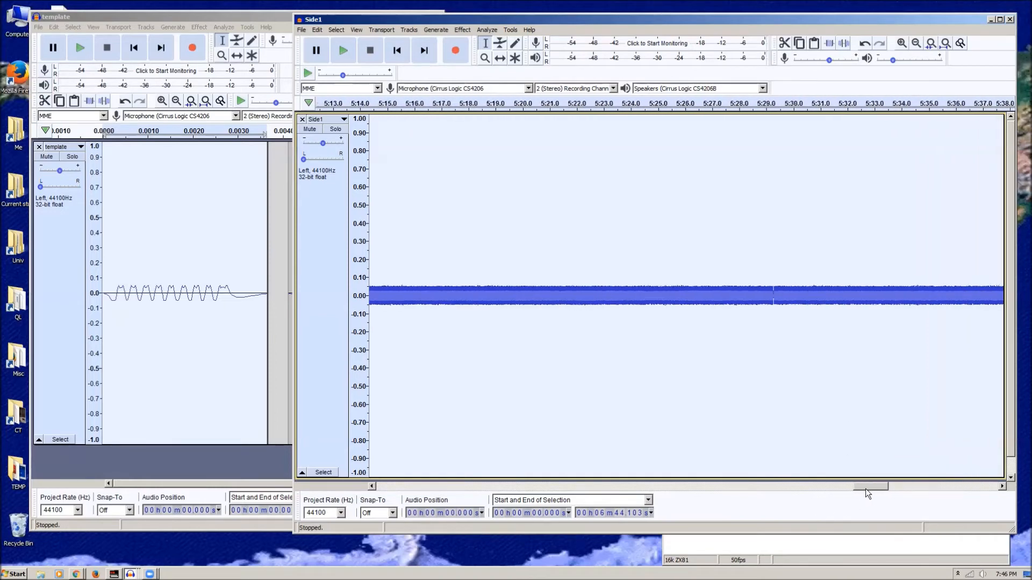
- Select the dropout from about 5:29.190 to 5:29.389 and inspect its waveform at pulse level
{"action": "left_click_drag", "start_coordinate": [771, 293], "coordinate": [776, 293]}
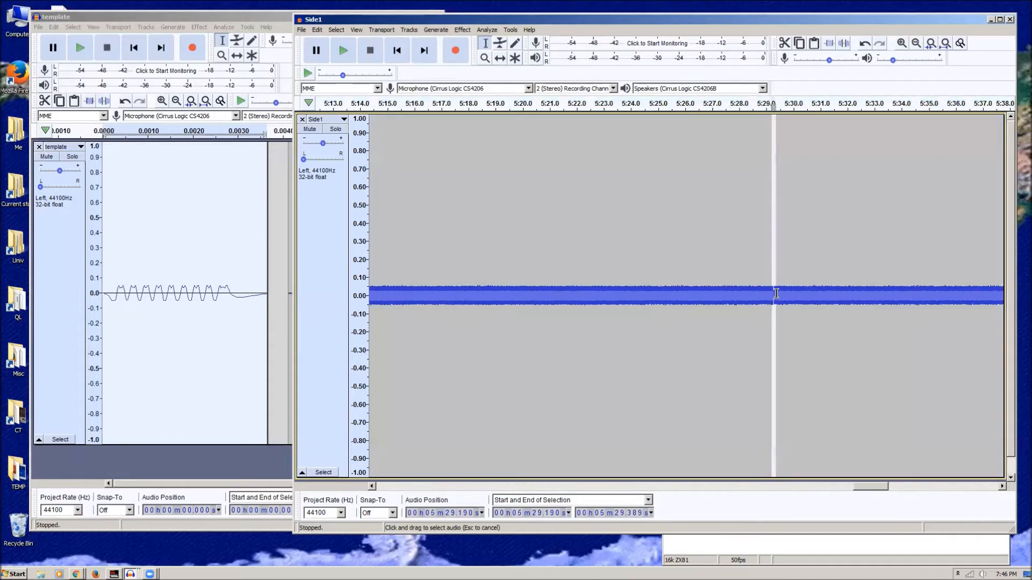
{"action": "left_click", "coordinate": [901, 43]}
{"action": "left_click", "coordinate": [902, 43]}
{"action": "left_click", "coordinate": [902, 43]}
{"action": "left_click", "coordinate": [902, 43]}
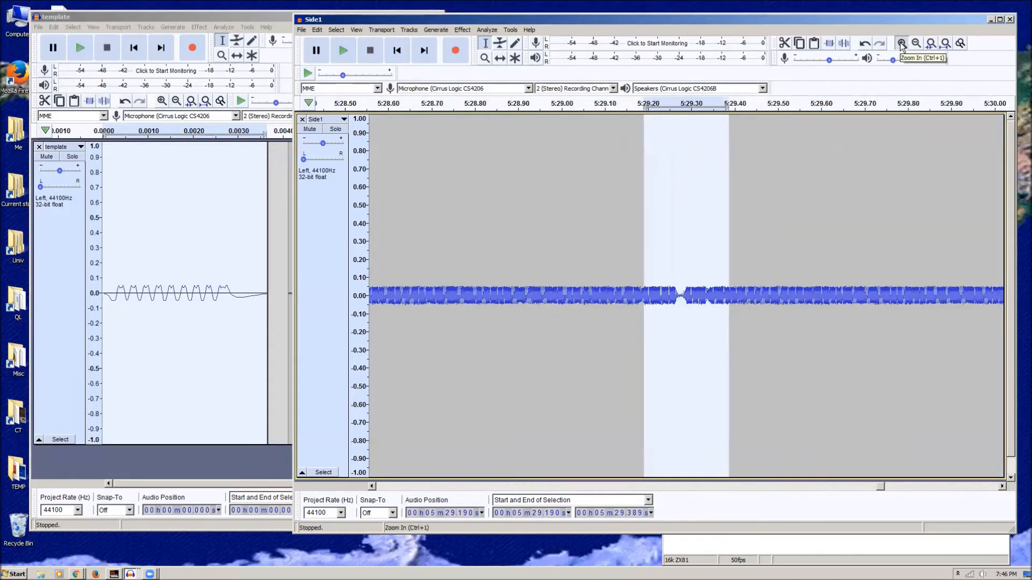
{"action": "left_click", "coordinate": [901, 43]}
{"action": "left_click", "coordinate": [902, 43]}
{"action": "left_click", "coordinate": [901, 43]}
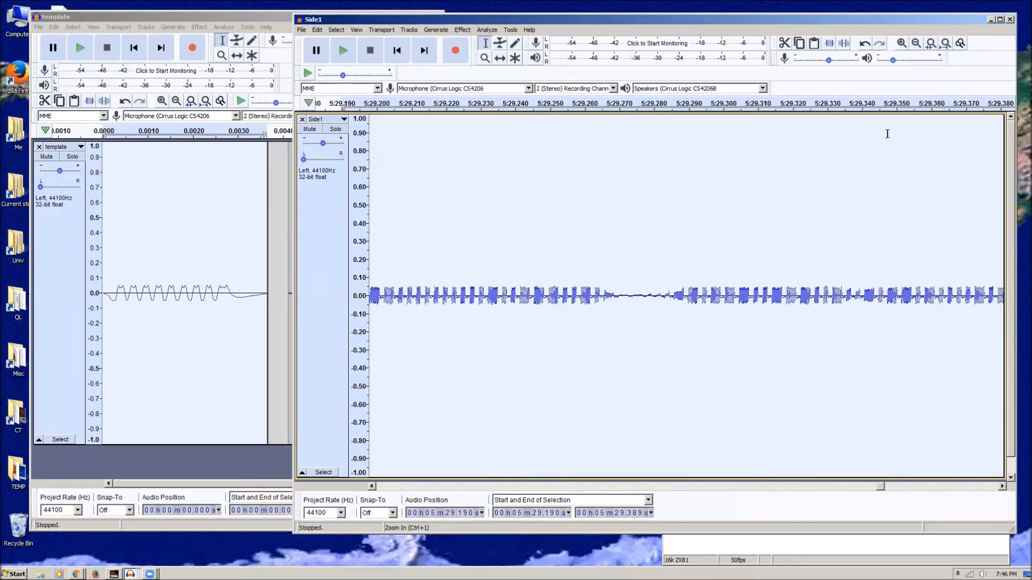
{"action": "left_click", "coordinate": [901, 44]}
{"action": "left_click", "coordinate": [901, 44]}
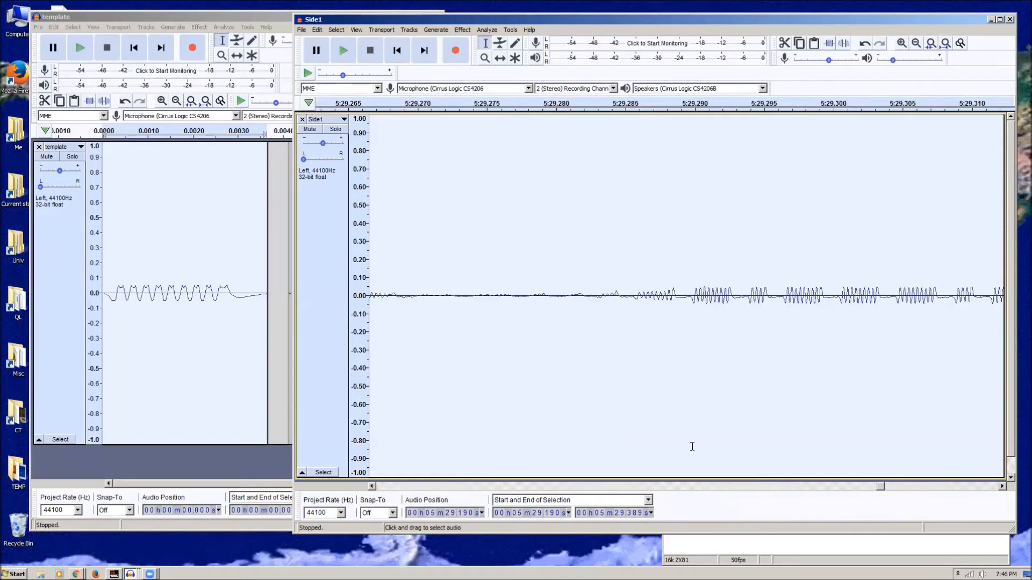
- Examine the faint pulses in Side1's dropout between about 5:29.265 and 5:29.287, and make the Side1 window taller
{"action": "left_click", "coordinate": [370, 486]}
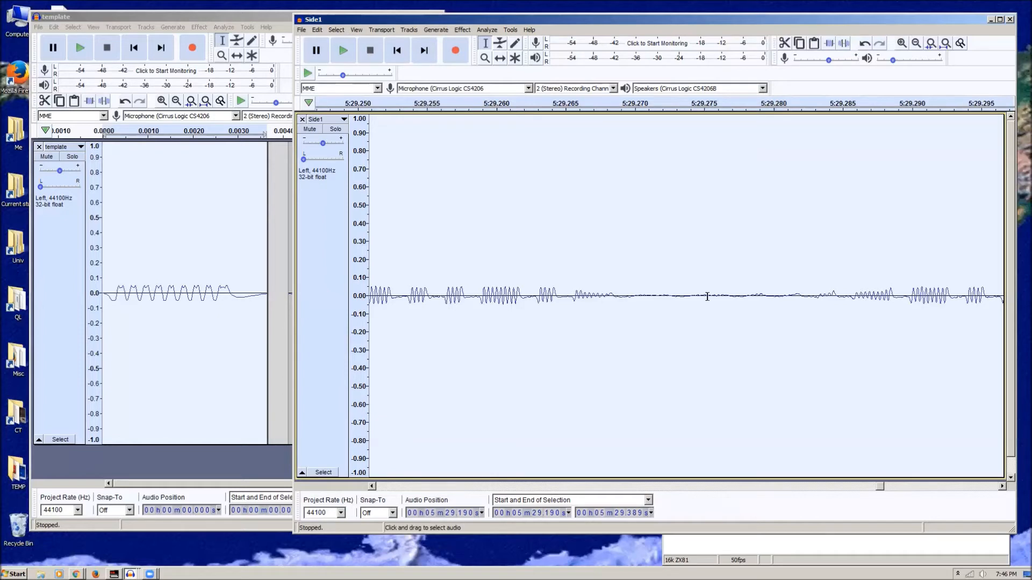
{"action": "left_click", "coordinate": [901, 44]}
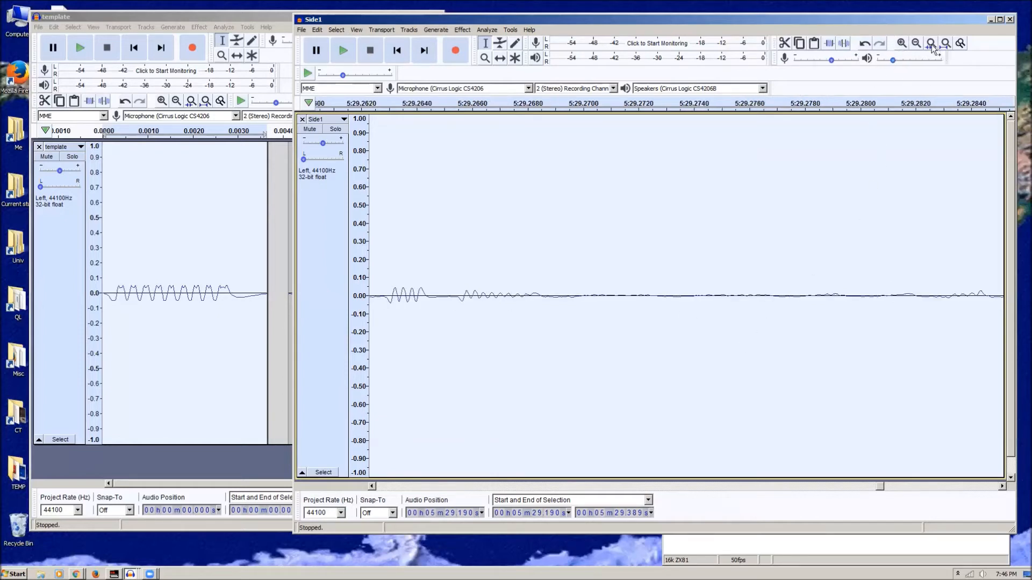
{"action": "left_click", "coordinate": [916, 45]}
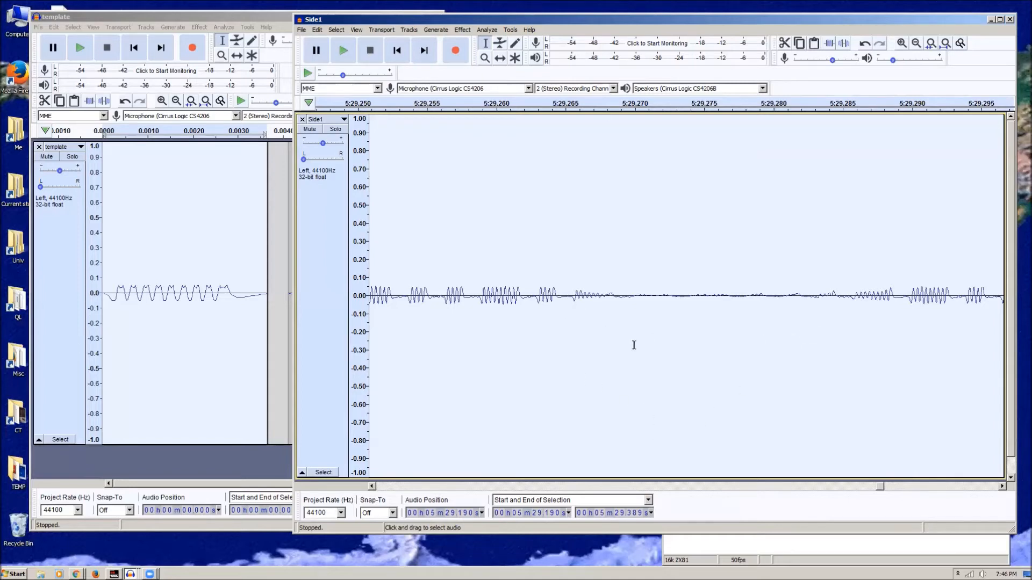
{"action": "left_click_drag", "start_coordinate": [675, 294], "coordinate": [634, 295]}
{"action": "left_click_drag", "start_coordinate": [731, 296], "coordinate": [683, 296]}
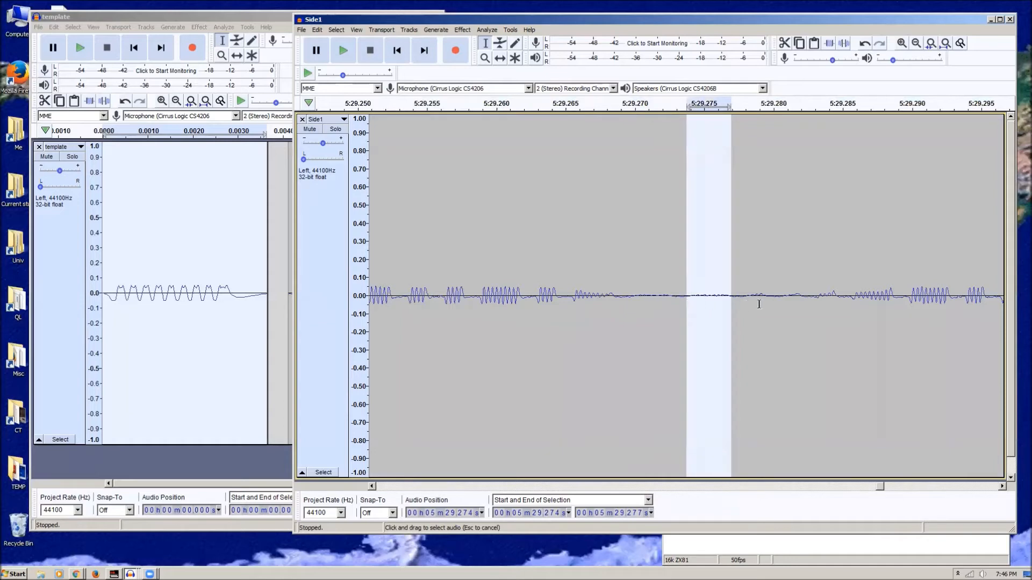
{"action": "left_click_drag", "start_coordinate": [753, 296], "coordinate": [766, 296]}
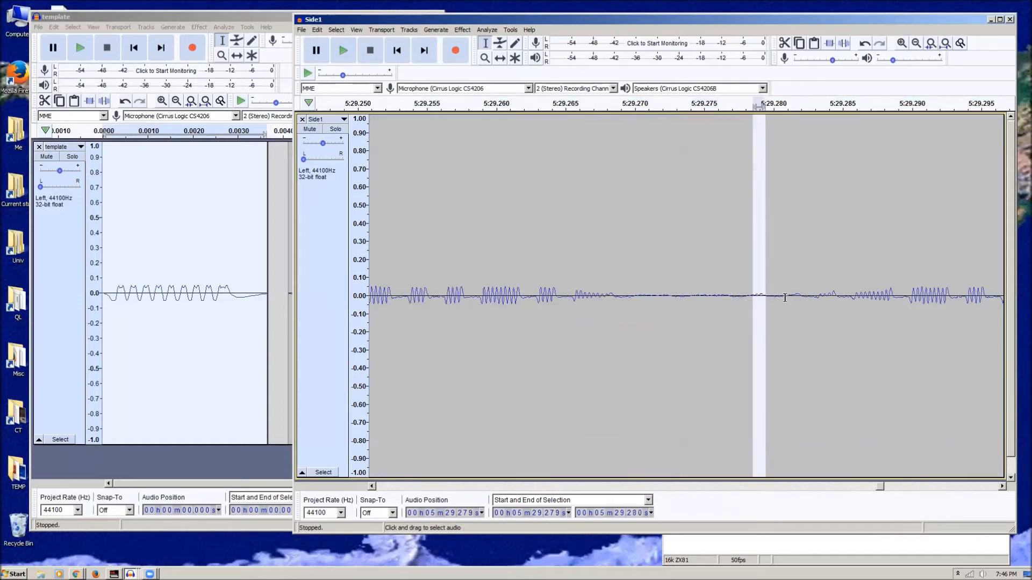
{"action": "left_click", "coordinate": [793, 342]}
{"action": "left_click_drag", "start_coordinate": [777, 294], "coordinate": [829, 301]}
{"action": "left_click", "coordinate": [861, 352]}
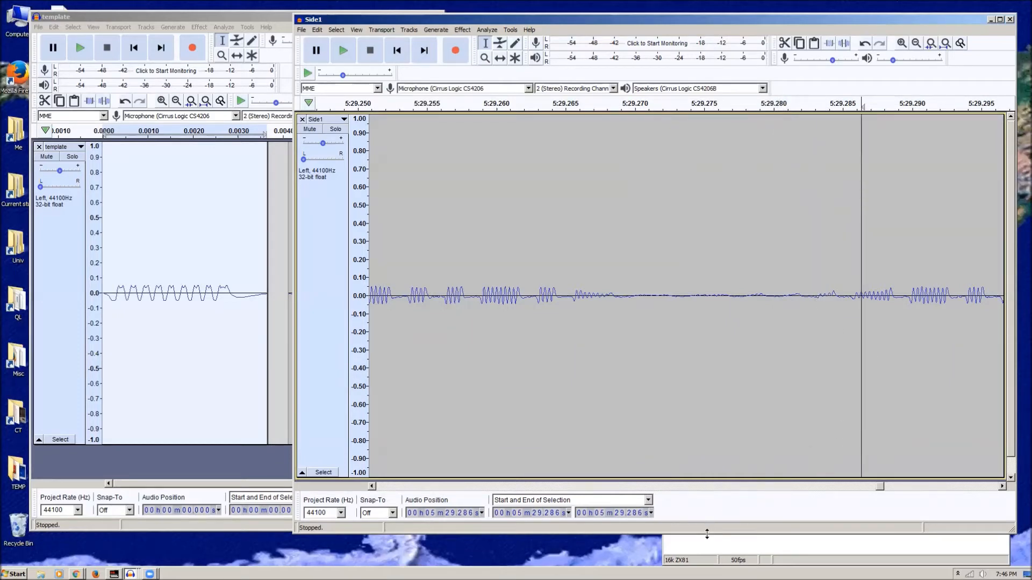
{"action": "left_click_drag", "start_coordinate": [707, 534], "coordinate": [707, 561]}
{"action": "left_click", "coordinate": [700, 461]}
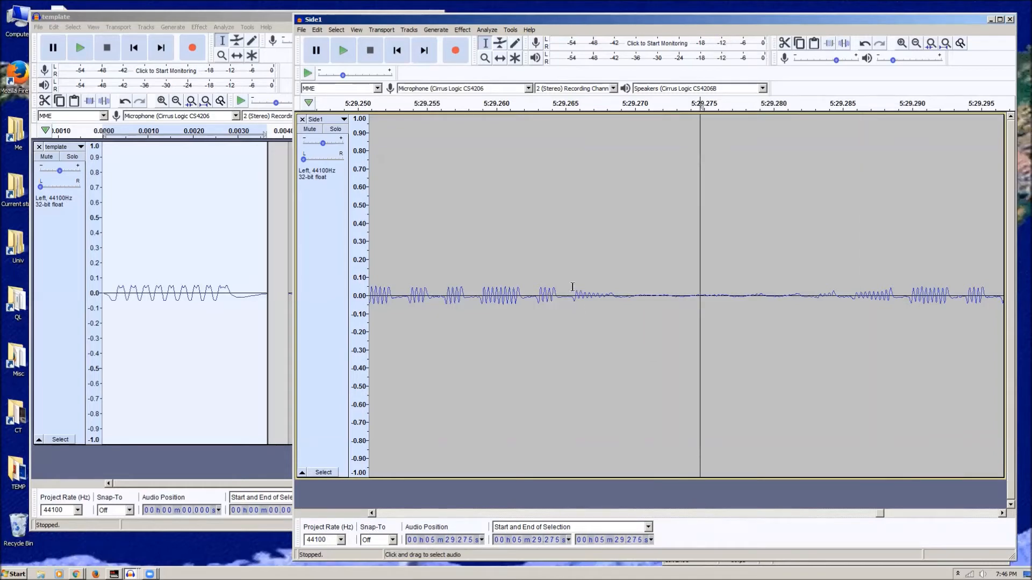
- Try amplifying the Side1 audio from 5:29.262 to 5:29.290 to expose its faint pulses, and undo the amplification
{"action": "left_click_drag", "start_coordinate": [526, 290], "coordinate": [905, 318]}
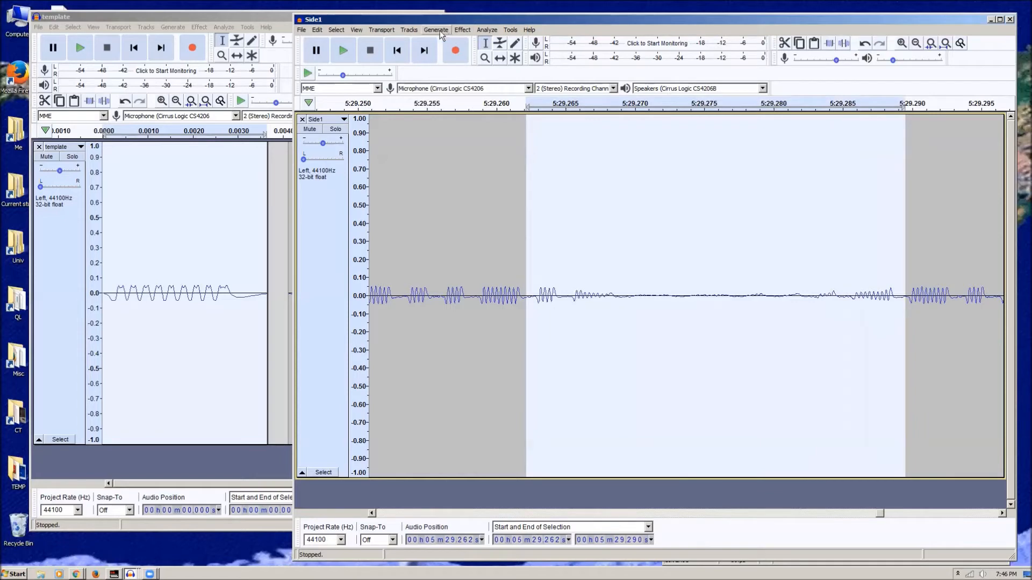
{"action": "left_click", "coordinate": [454, 28]}
{"action": "left_click", "coordinate": [516, 68]}
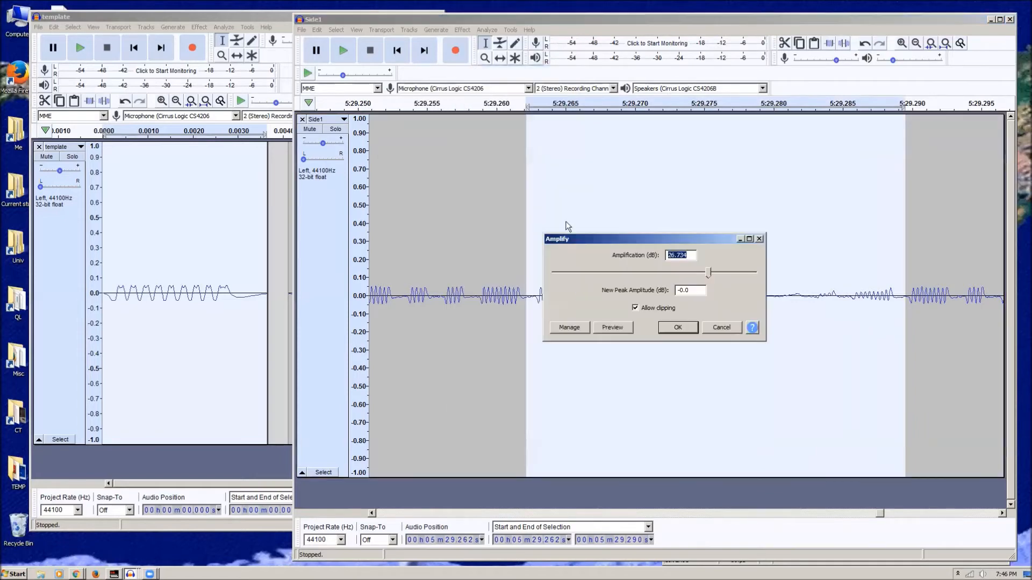
{"action": "type", "text": "190"}
{"action": "key", "text": "BackSpace"}
{"action": "key", "text": "BackSpace"}
{"action": "left_click", "coordinate": [674, 324]}
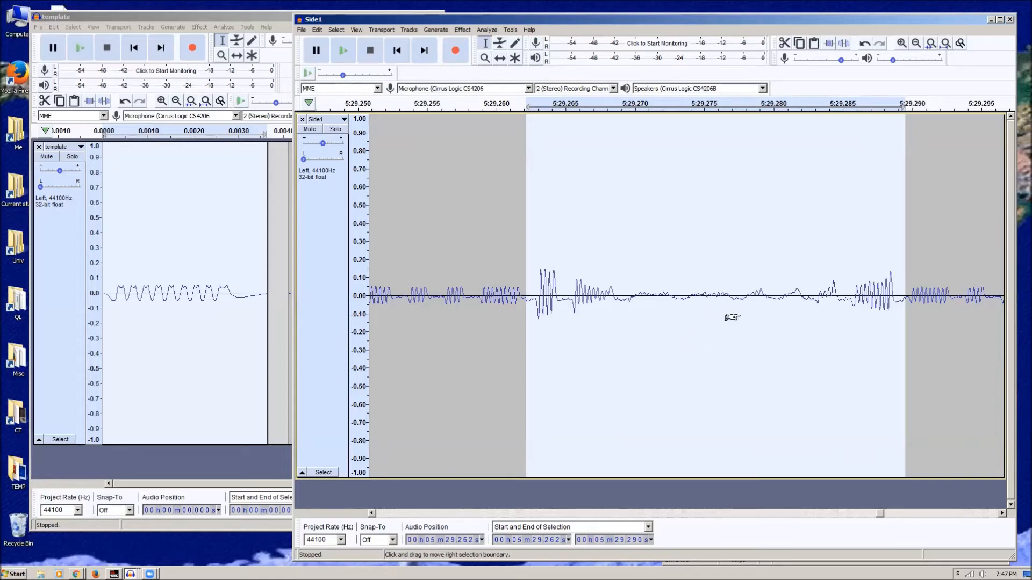
{"action": "key", "text": "ctrl+r"}
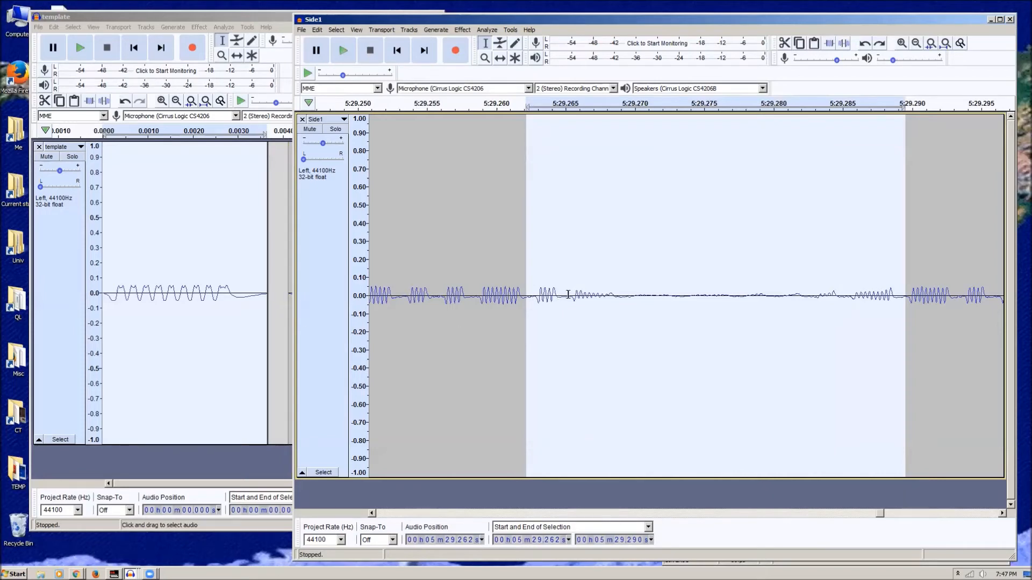
- Try replacing the Side1 burst at 5:29.263 to 5:29.265 with the short template clip, and undo the replacement
{"action": "left_click", "coordinate": [210, 346]}
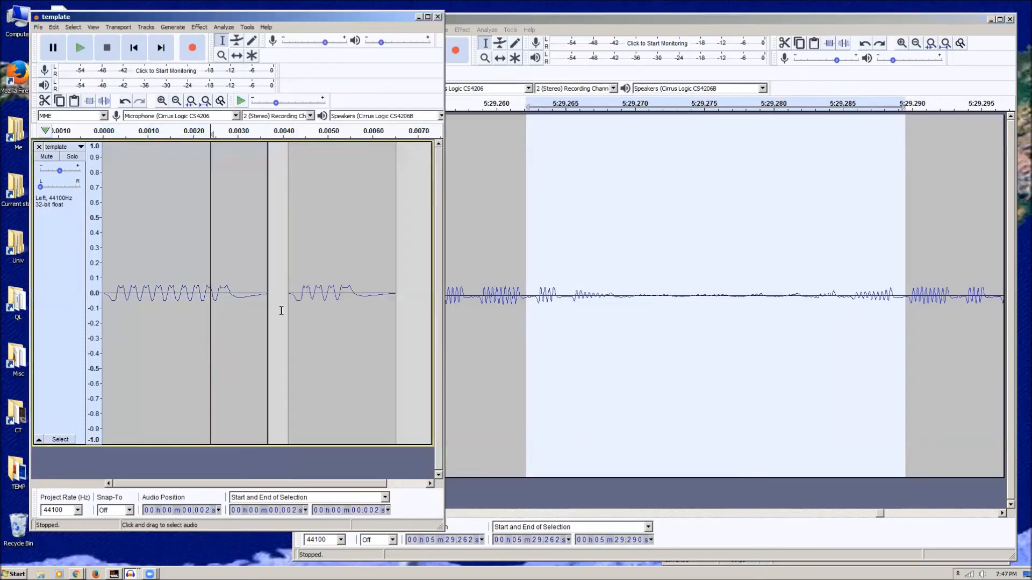
{"action": "double_click", "coordinate": [317, 302]}
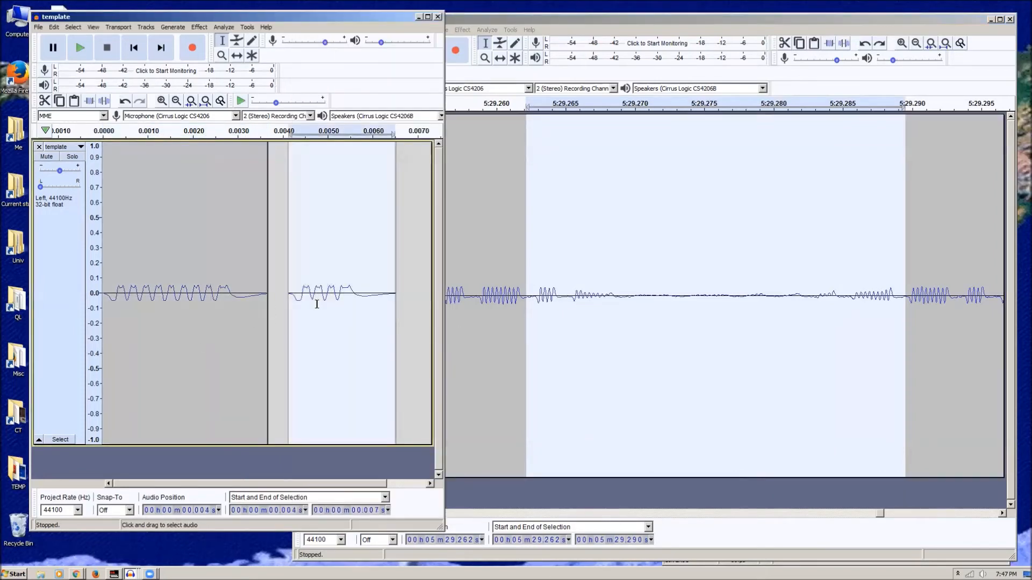
{"action": "left_click", "coordinate": [534, 296]}
{"action": "left_click_drag", "start_coordinate": [533, 297], "coordinate": [559, 299]}
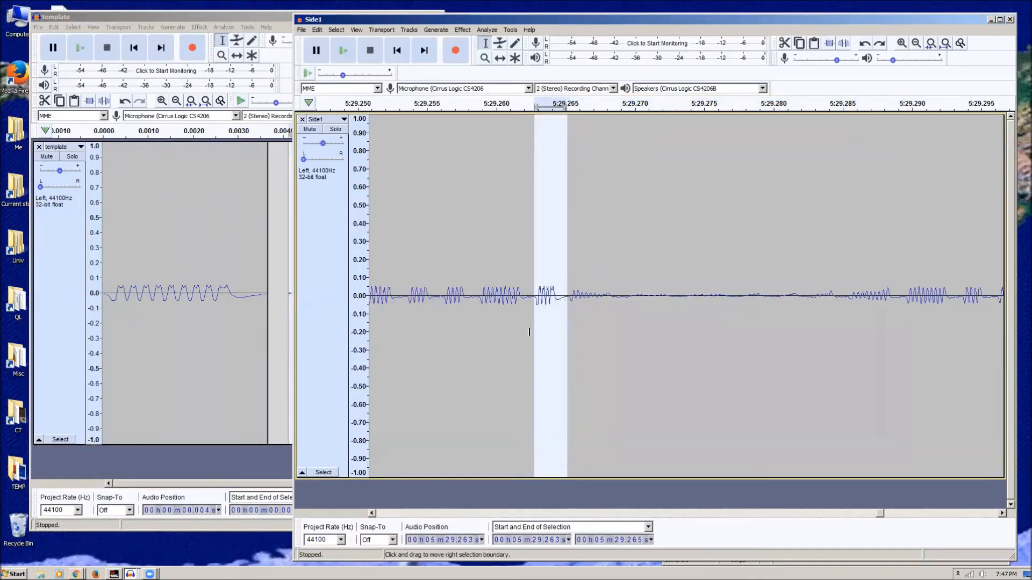
{"action": "left_click", "coordinate": [215, 299]}
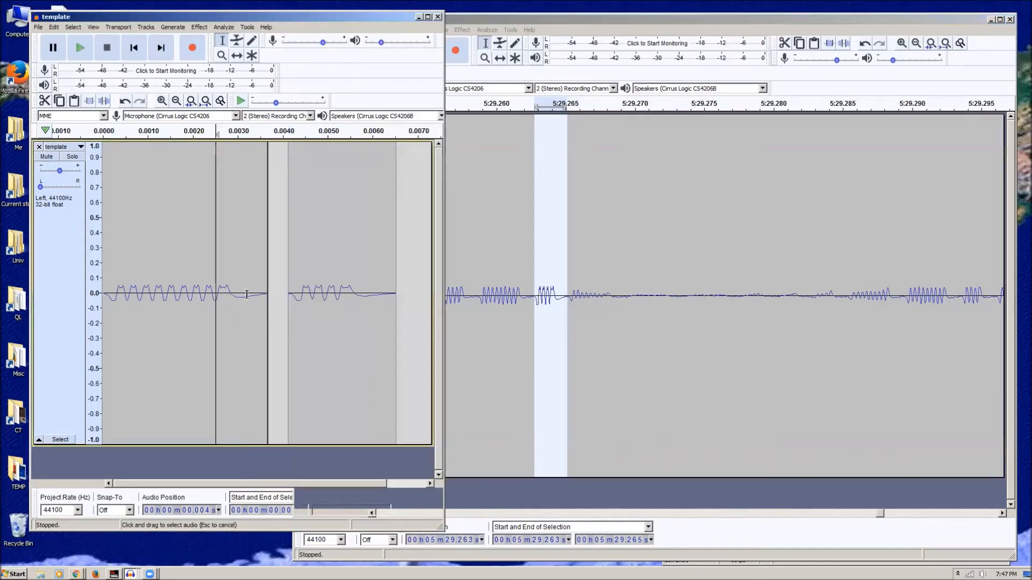
{"action": "left_click", "coordinate": [496, 316]}
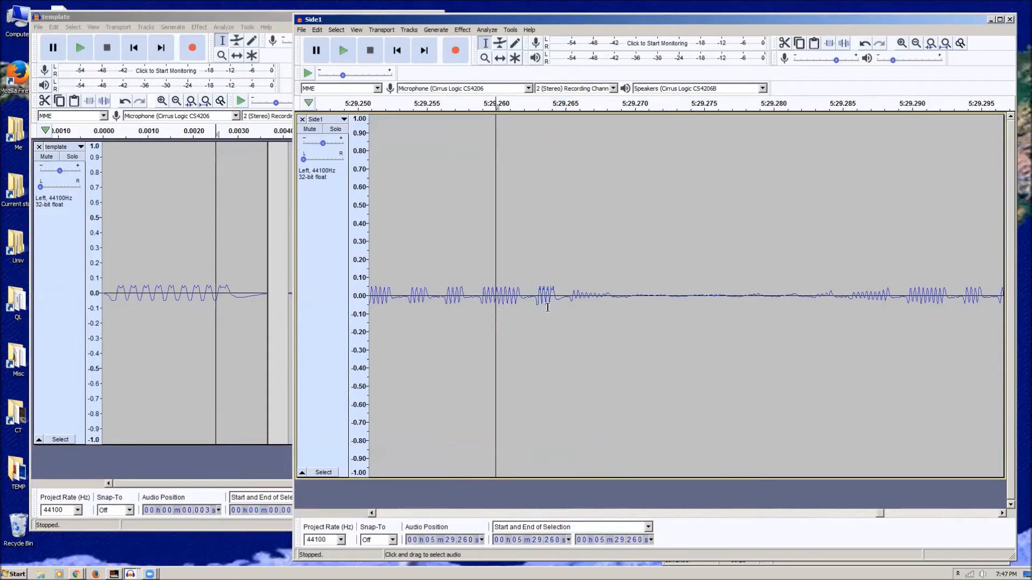
- Compare the intact Side1 bursts between about 5:29.256 and 5:29.265 with the template clips
{"action": "left_click_drag", "start_coordinate": [534, 317], "coordinate": [570, 315]}
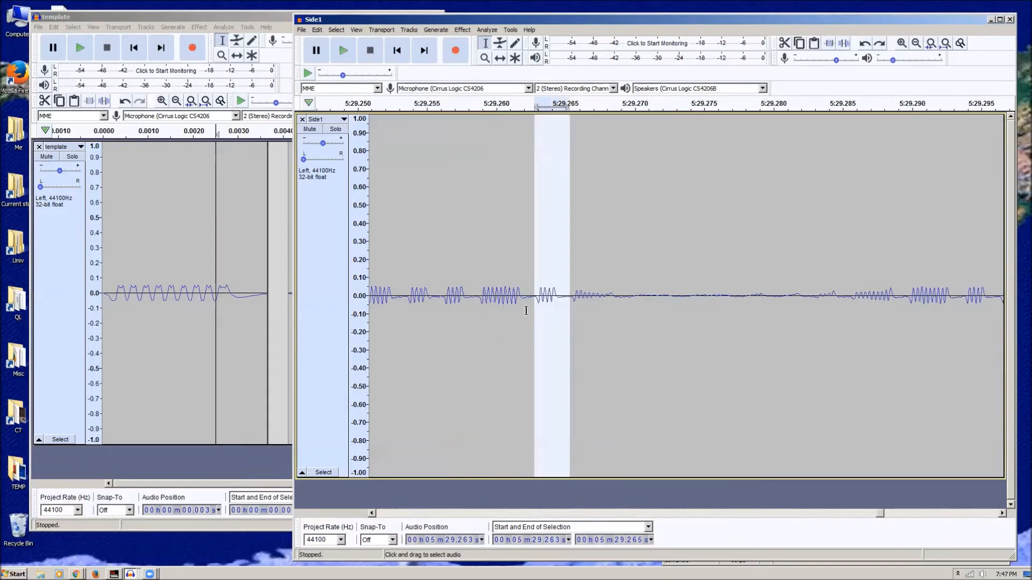
{"action": "left_click_drag", "start_coordinate": [444, 296], "coordinate": [475, 297]}
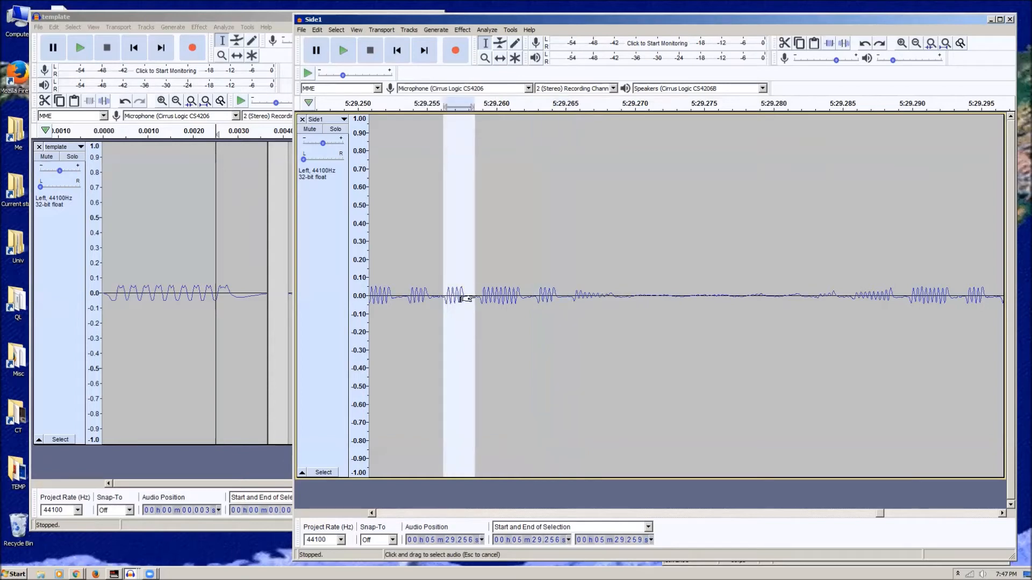
{"action": "left_click", "coordinate": [238, 320]}
{"action": "left_click", "coordinate": [510, 333]}
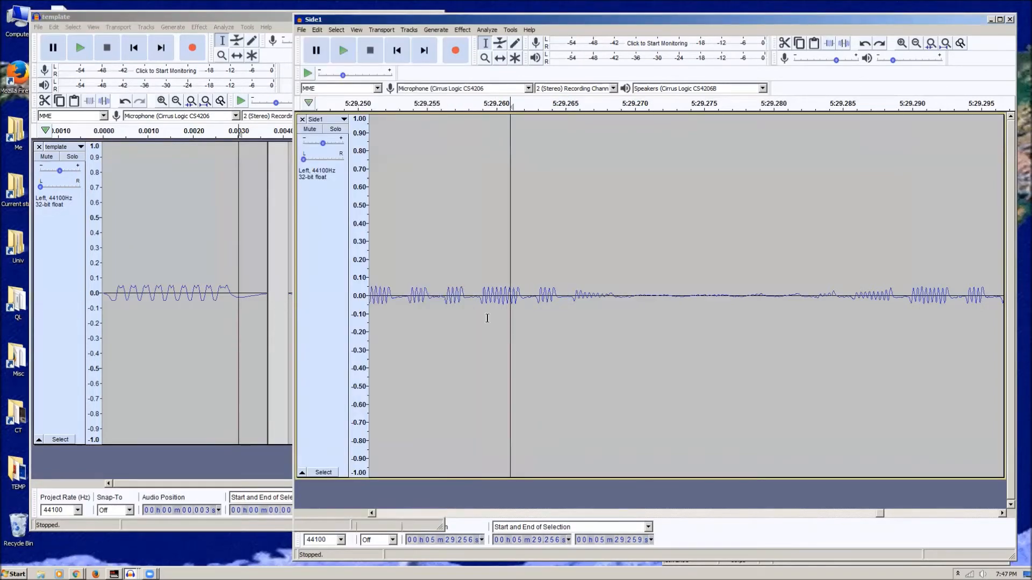
{"action": "left_click", "coordinate": [200, 303]}
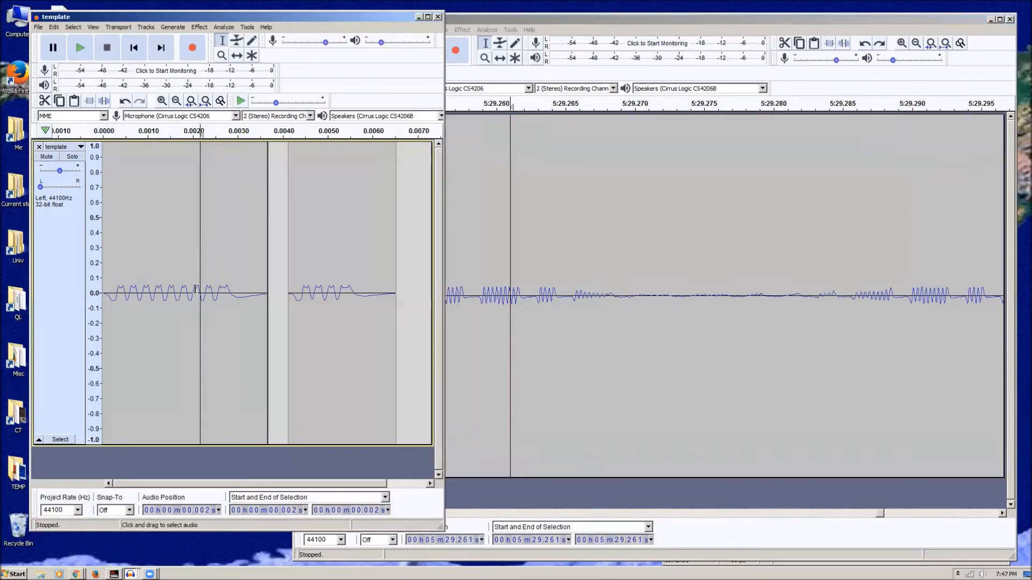
{"action": "left_click", "coordinate": [482, 322]}
{"action": "left_click", "coordinate": [478, 295]}
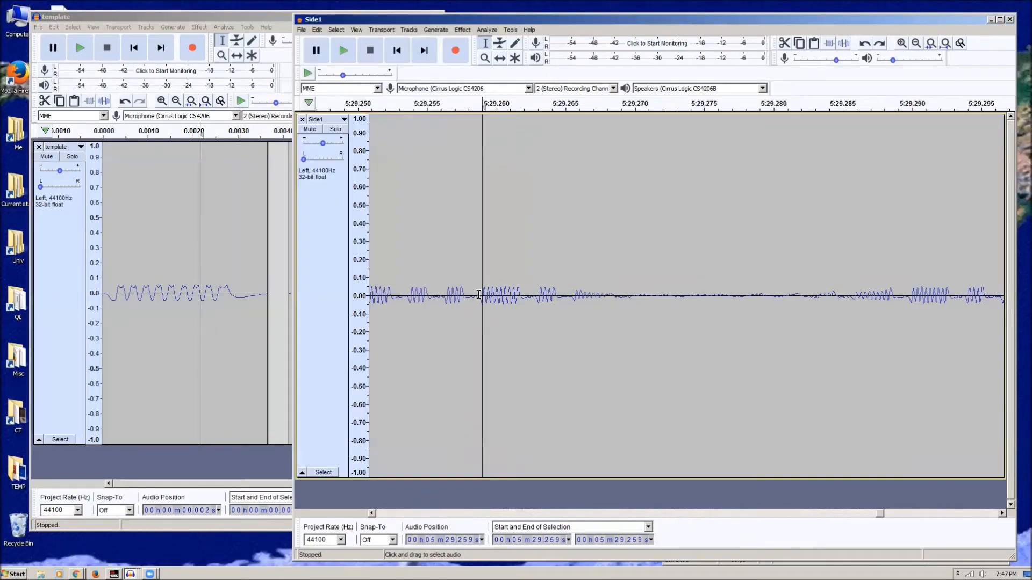
{"action": "mouse_move", "coordinate": [478, 293]}
{"action": "left_mouse_down"}
{"action": "mouse_move", "coordinate": [498, 298]}
{"action": "mouse_move", "coordinate": [453, 296]}
{"action": "mouse_move", "coordinate": [477, 298]}
{"action": "left_mouse_up"}
{"action": "left_click", "coordinate": [550, 309]}
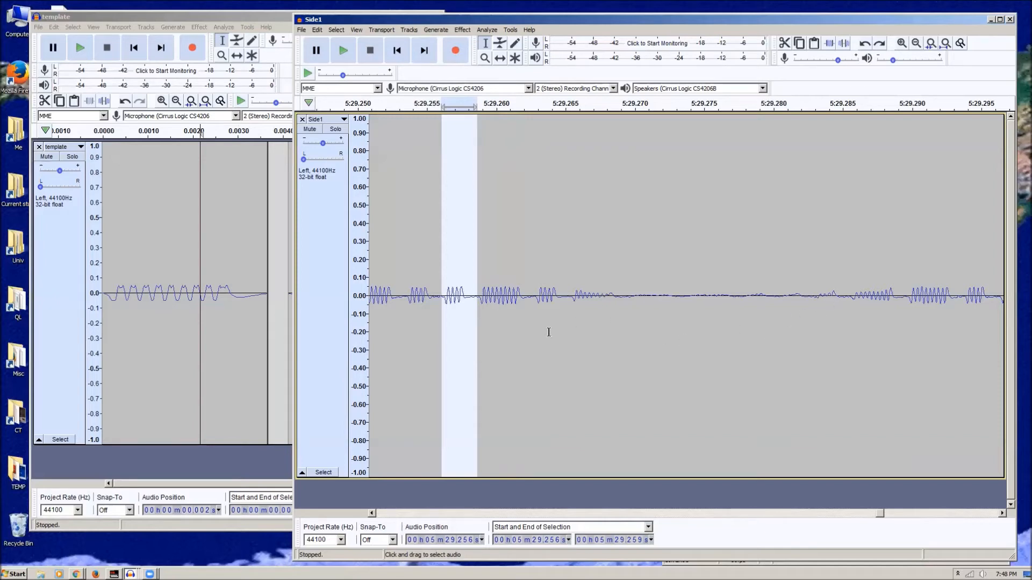
- Copy Side1's intact long burst at 5:29.259 to 5:29.263 and paste it three times over the damaged pulses from 5:29.265 to 5:29.278
{"action": "left_click", "coordinate": [513, 328]}
{"action": "left_click_drag", "start_coordinate": [479, 294], "coordinate": [534, 299]}
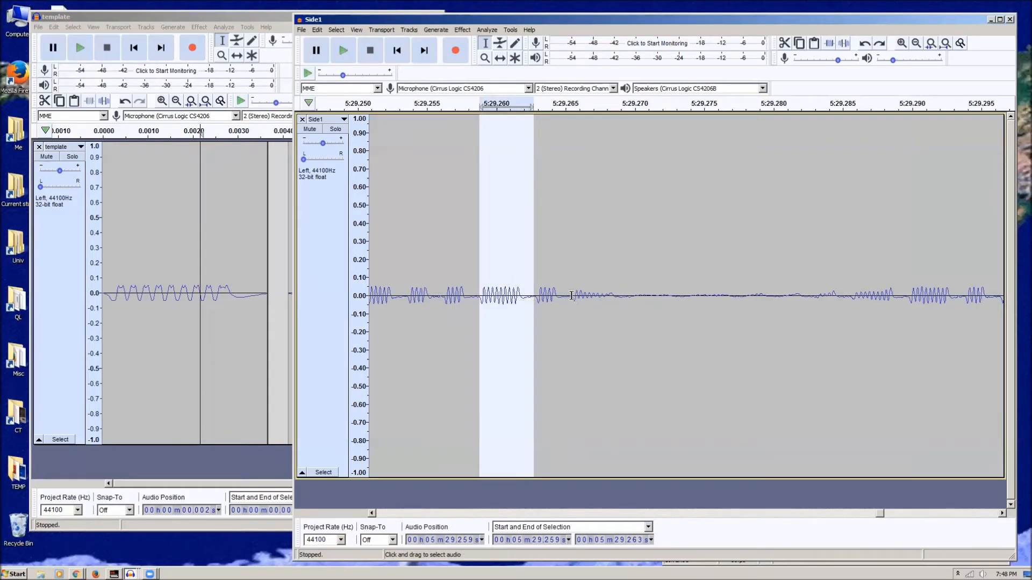
{"action": "left_click_drag", "start_coordinate": [572, 295], "coordinate": [625, 300]}
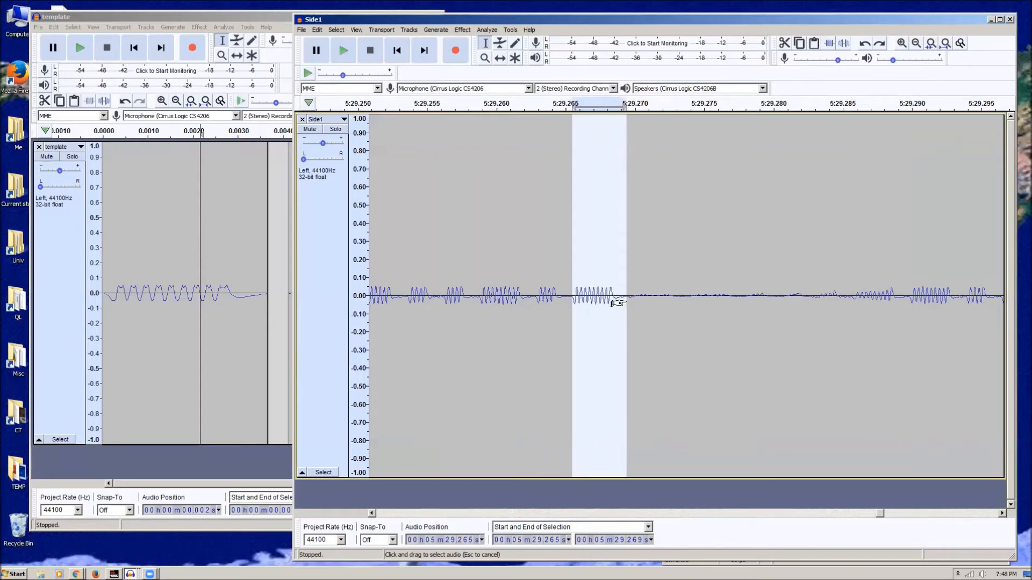
{"action": "left_click_drag", "start_coordinate": [629, 298], "coordinate": [686, 303]}
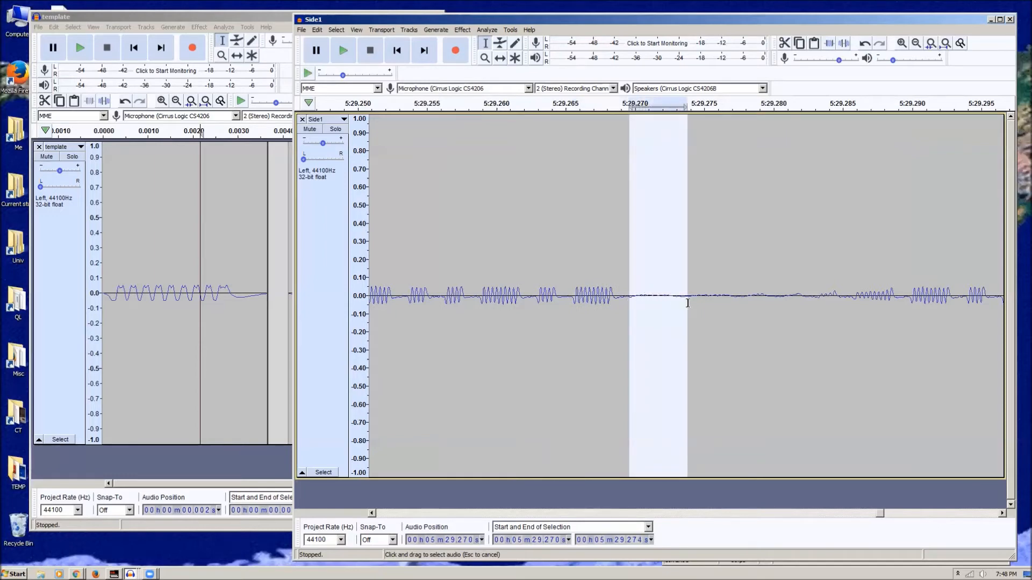
{"action": "key", "text": "space"}
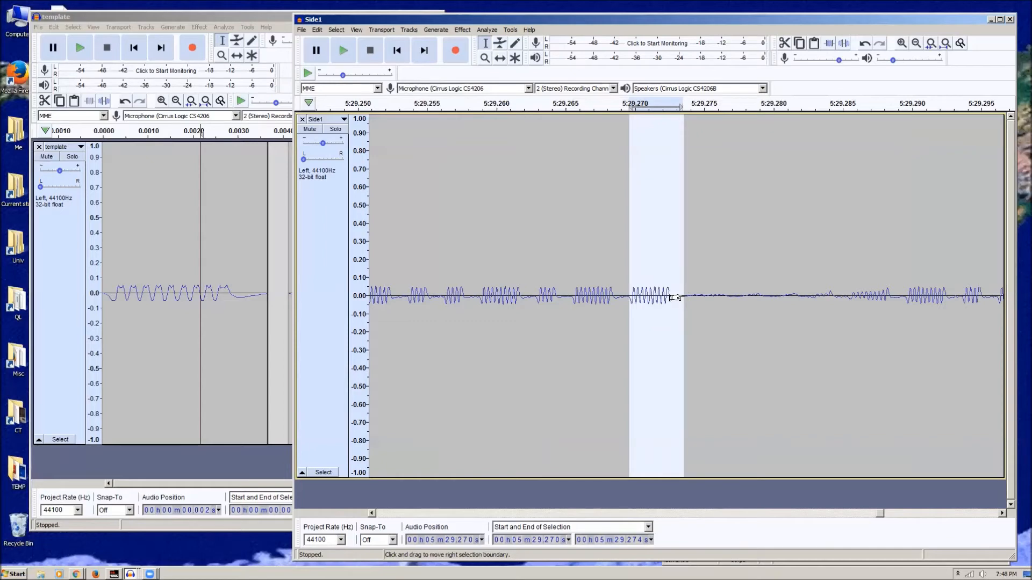
{"action": "left_click", "coordinate": [686, 294]}
{"action": "left_click_drag", "start_coordinate": [709, 299], "coordinate": [736, 303]}
{"action": "key", "text": "ctrl+v"}
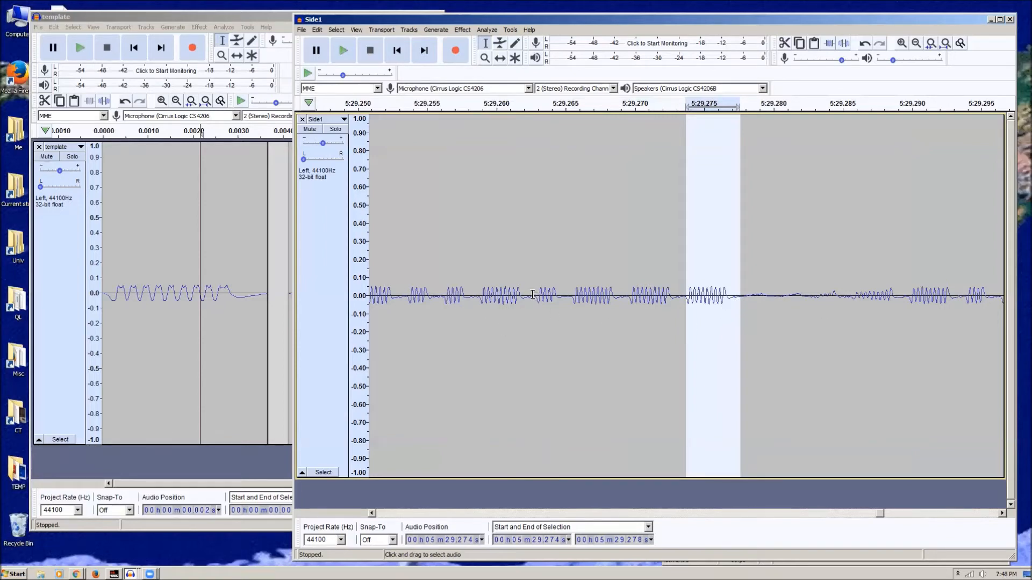
- Copy Side1's short burst at 5:29.263 to 5:29.265 and paste it three times over the damaged pulses from 5:29.278 to 5:29.285
{"action": "left_click_drag", "start_coordinate": [535, 297], "coordinate": [567, 298]}
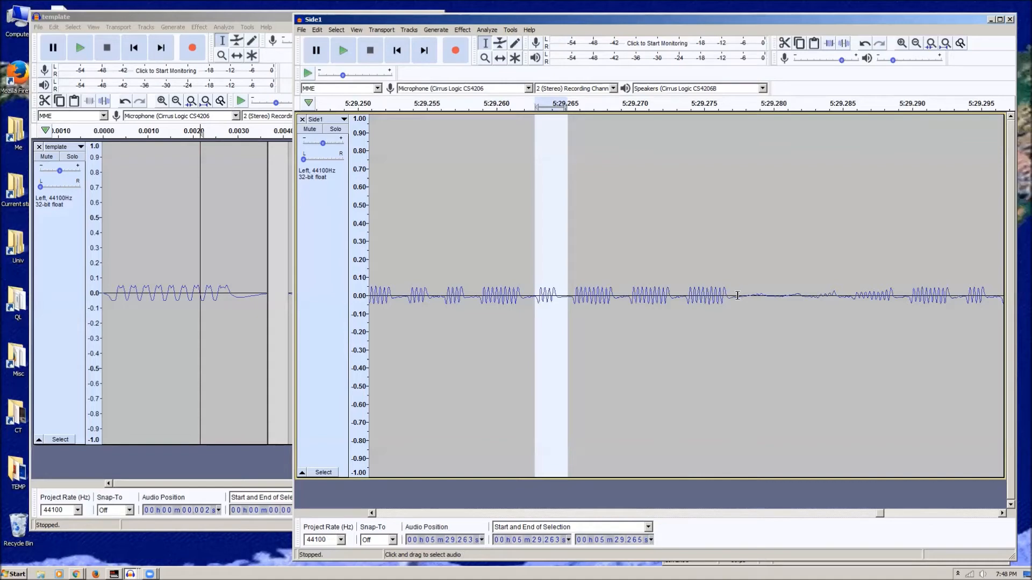
{"action": "left_click_drag", "start_coordinate": [741, 295], "coordinate": [773, 297]}
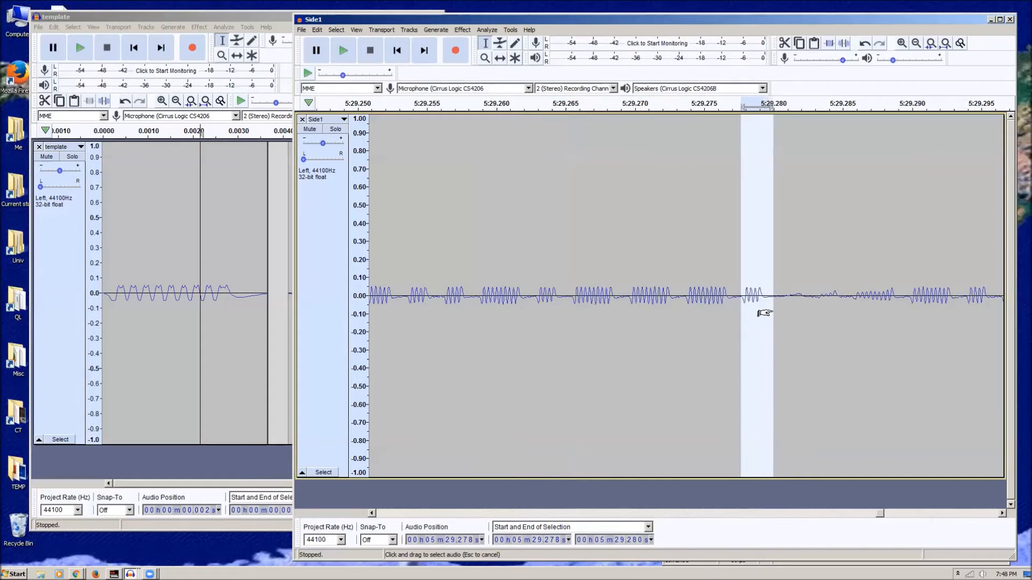
{"action": "left_click_drag", "start_coordinate": [776, 296], "coordinate": [808, 298]}
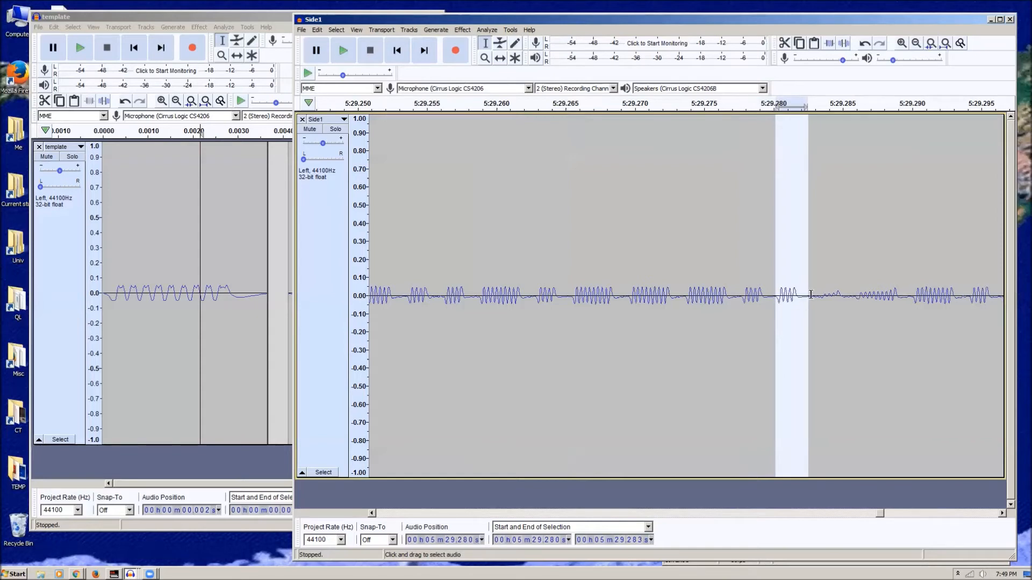
{"action": "left_click", "coordinate": [819, 309]}
{"action": "left_click_drag", "start_coordinate": [812, 294], "coordinate": [843, 297]}
{"action": "key", "text": "ctrl+v"}
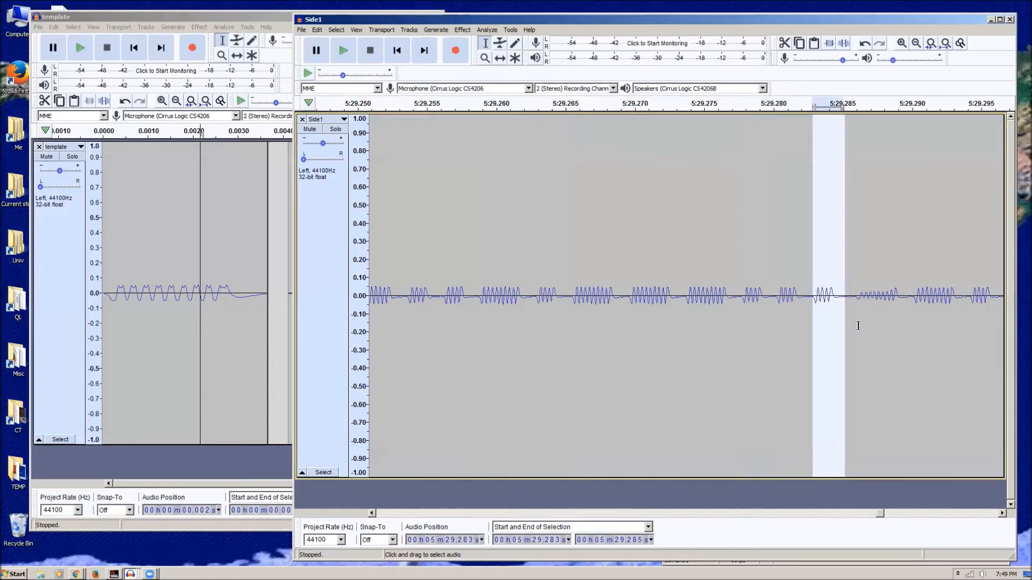
- Copy Side1's long burst at 5:29.270 to 5:29.274 and paste it over the weak burst from 5:29.285 to 5:29.290
{"action": "left_click", "coordinate": [175, 289]}
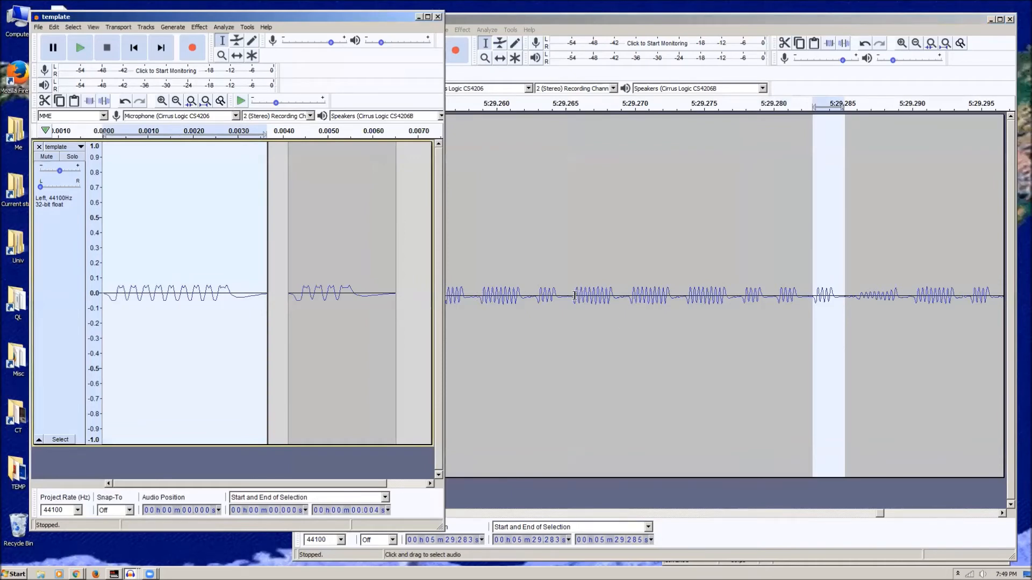
{"action": "left_click_drag", "start_coordinate": [625, 295], "coordinate": [682, 298]}
{"action": "left_click", "coordinate": [694, 297]}
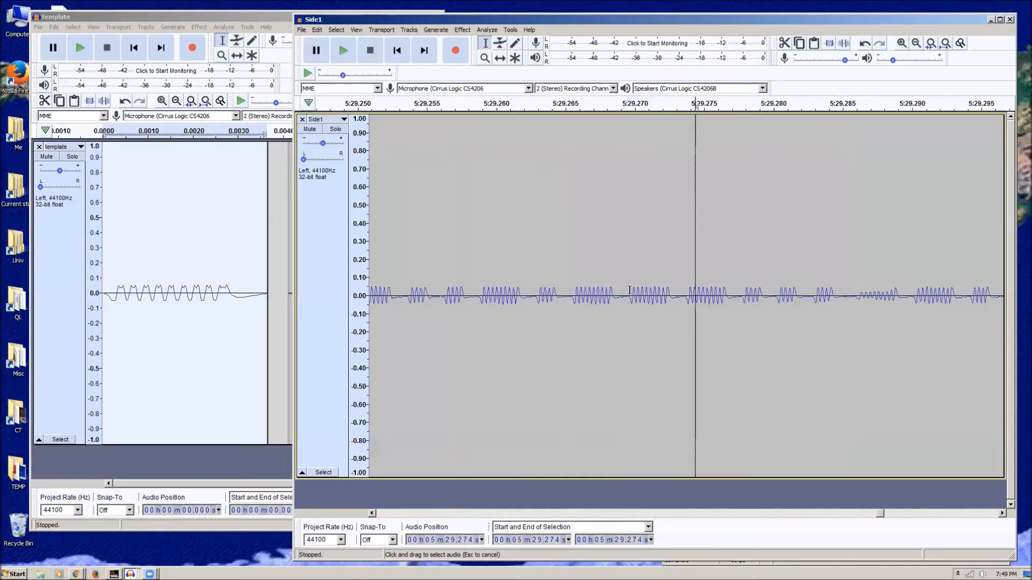
{"action": "left_click_drag", "start_coordinate": [630, 296], "coordinate": [684, 296]}
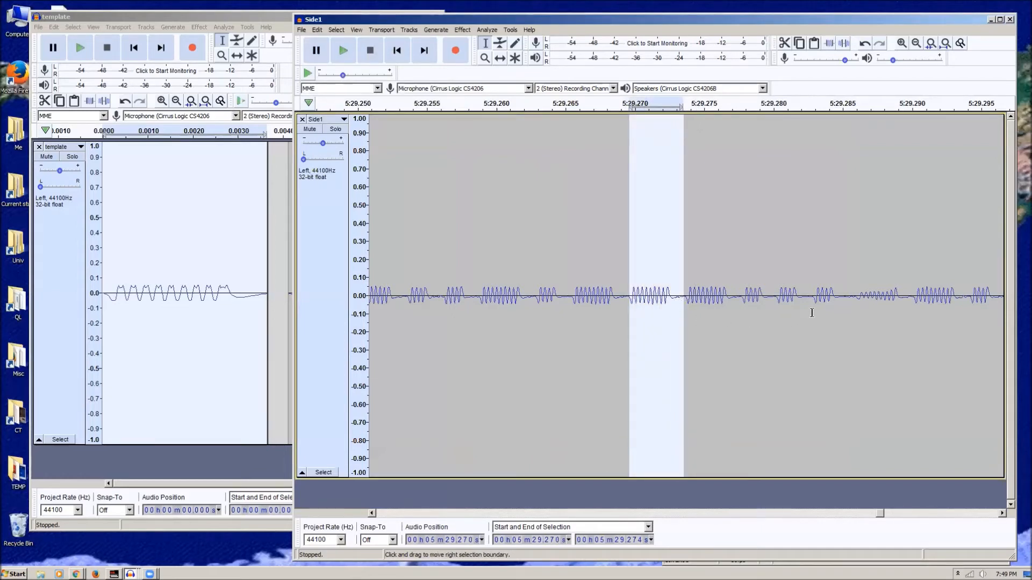
{"action": "left_click_drag", "start_coordinate": [850, 295], "coordinate": [903, 297]}
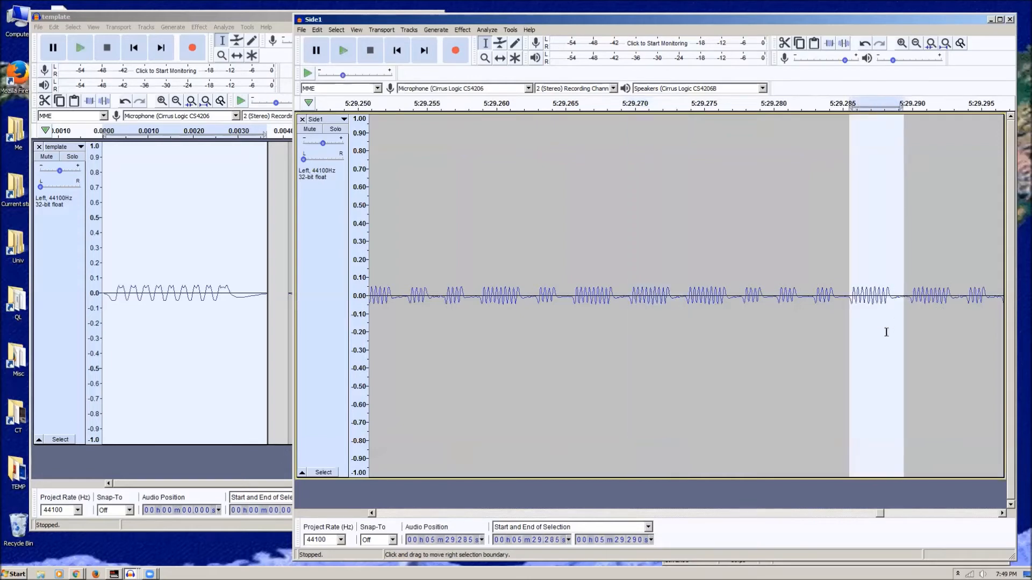
- Export the repaired Side1 track to the Desktop as Side1-2.wav in 16-bit PCM WAV format, leaving the metadata tags empty
{"action": "left_click", "coordinate": [821, 348]}
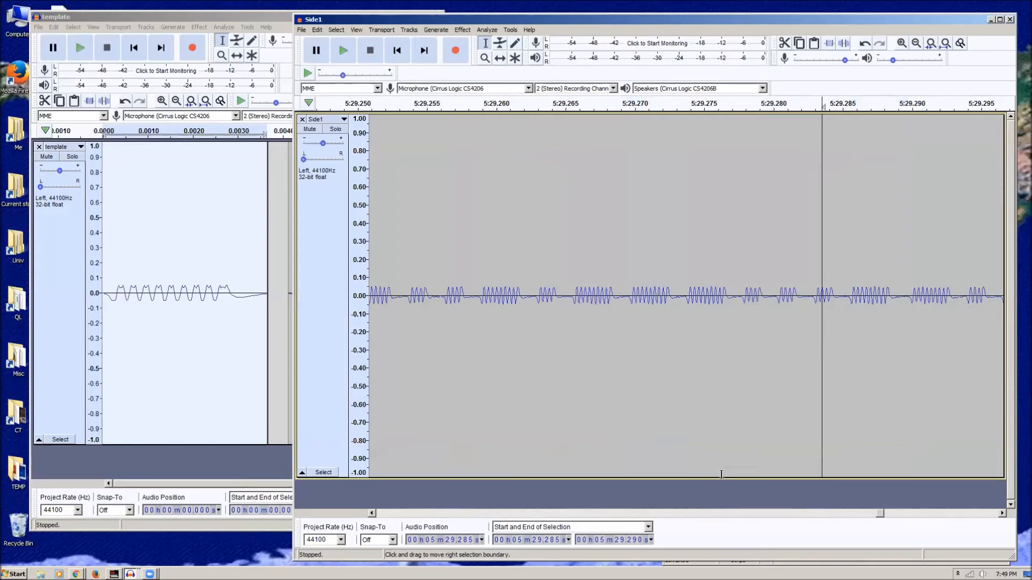
{"action": "left_click", "coordinate": [1002, 513]}
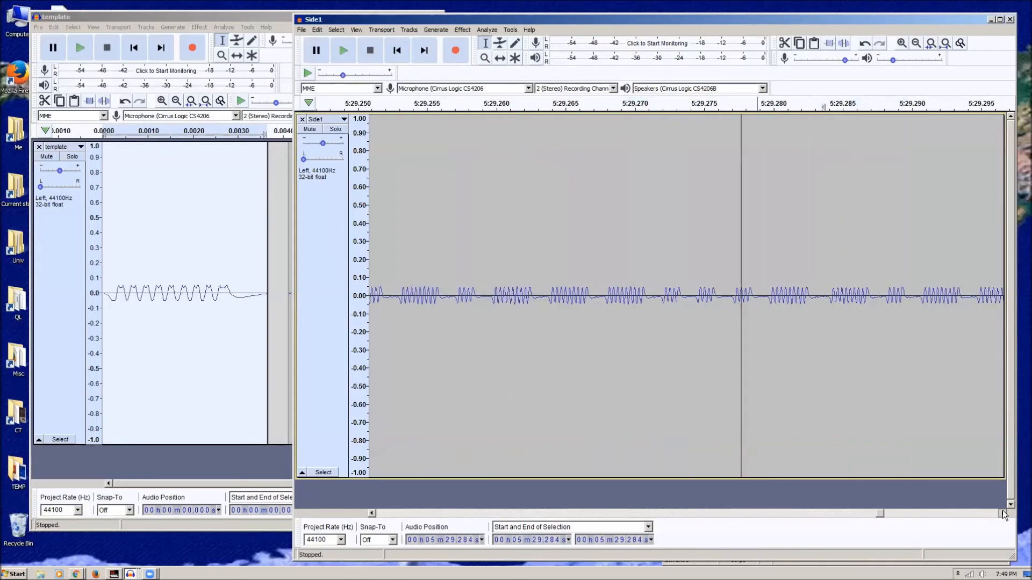
{"action": "left_click", "coordinate": [373, 512]}
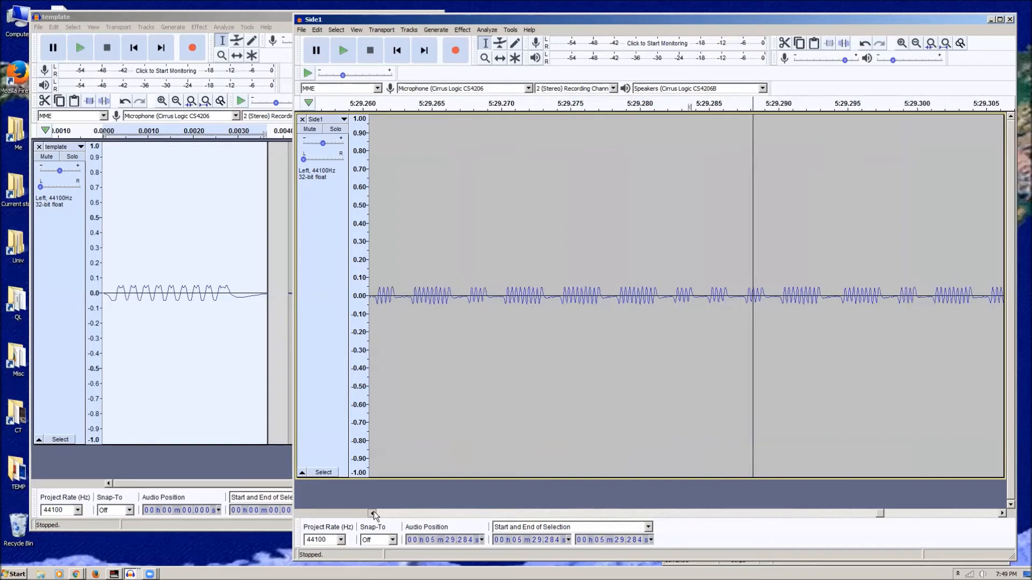
{"action": "left_click", "coordinate": [373, 512]}
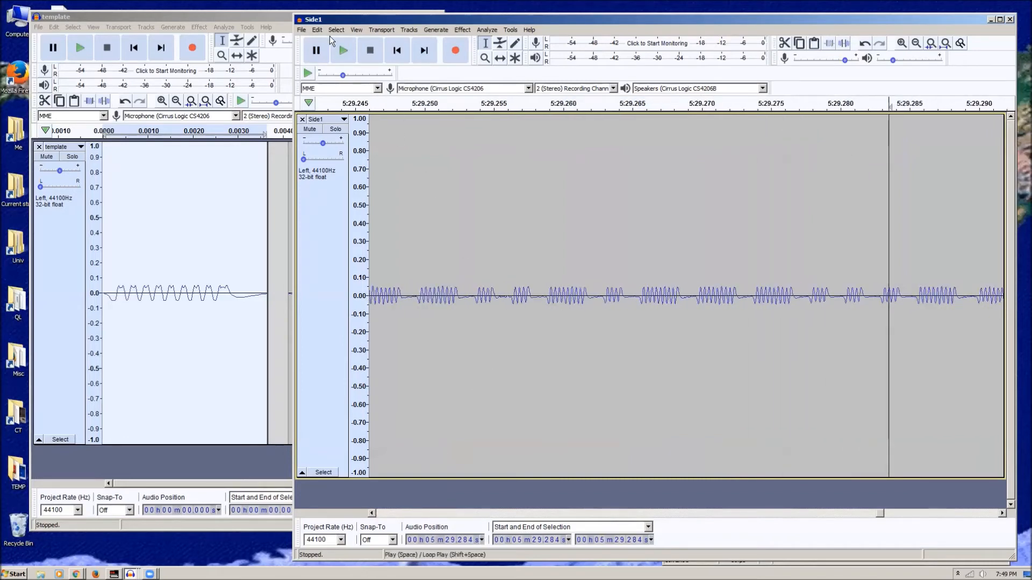
{"action": "left_click", "coordinate": [303, 31]}
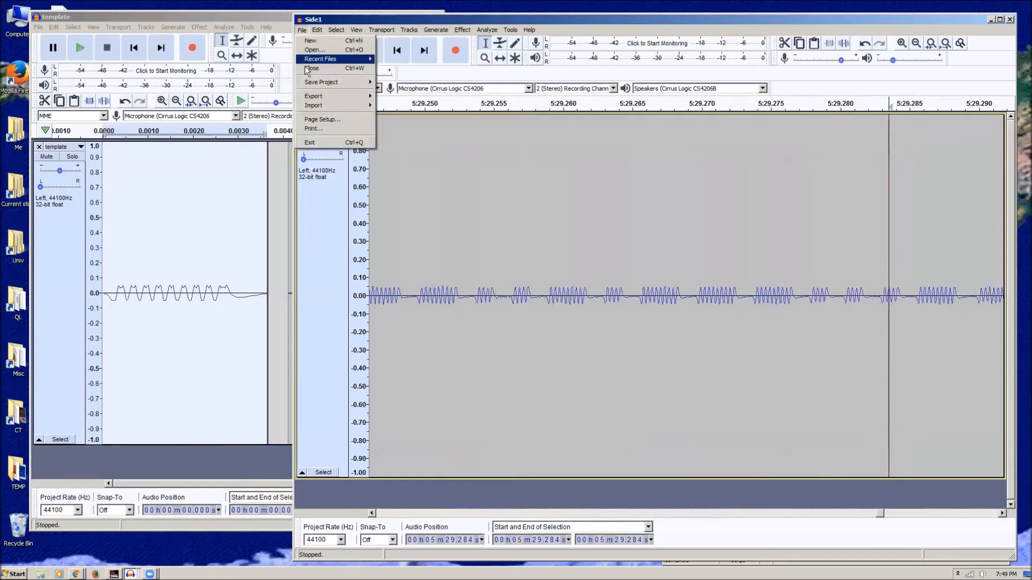
{"action": "mouse_move", "coordinate": [331, 98]}
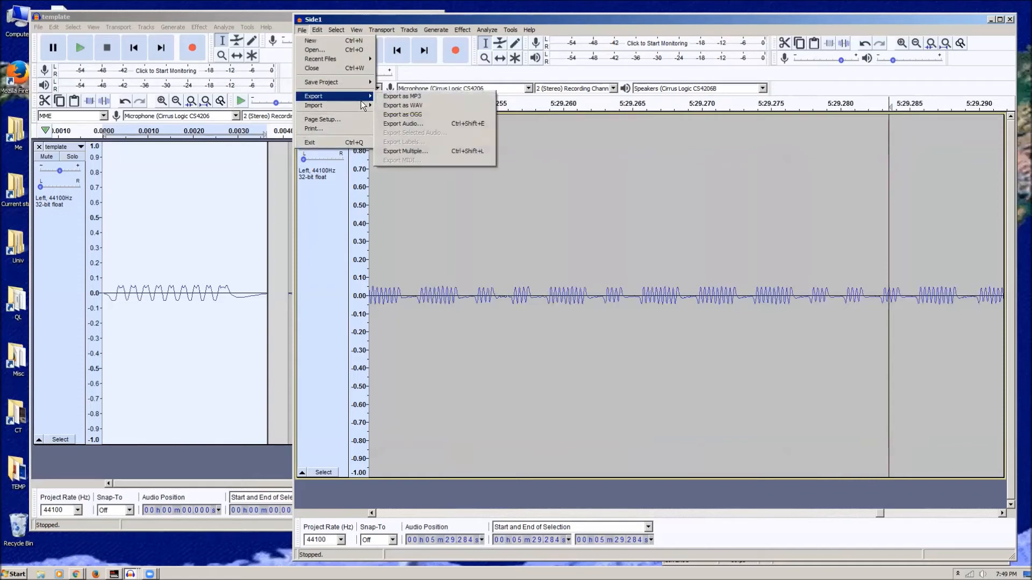
{"action": "left_click", "coordinate": [402, 123]}
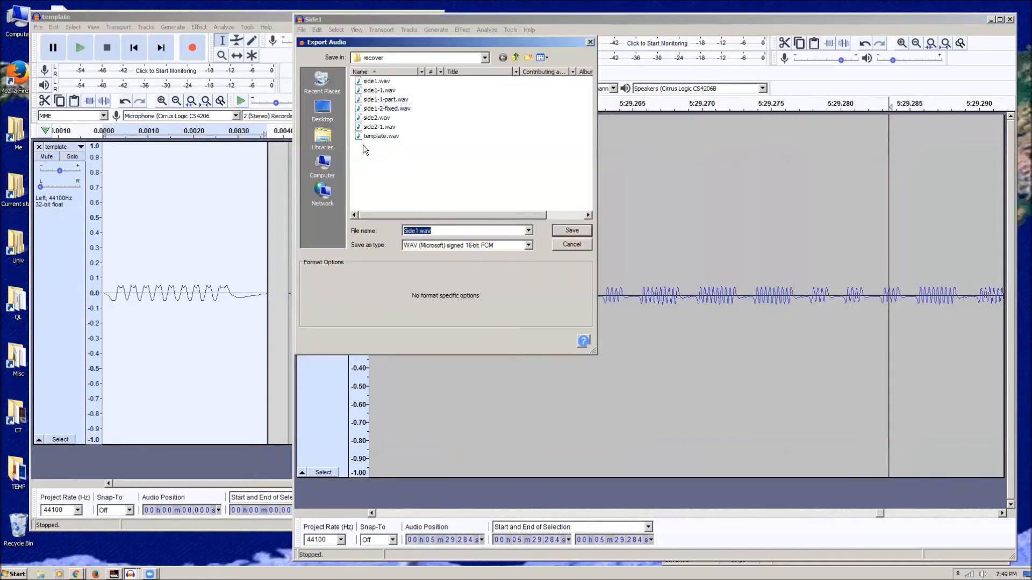
{"action": "left_click", "coordinate": [327, 113]}
{"action": "left_click", "coordinate": [419, 231]}
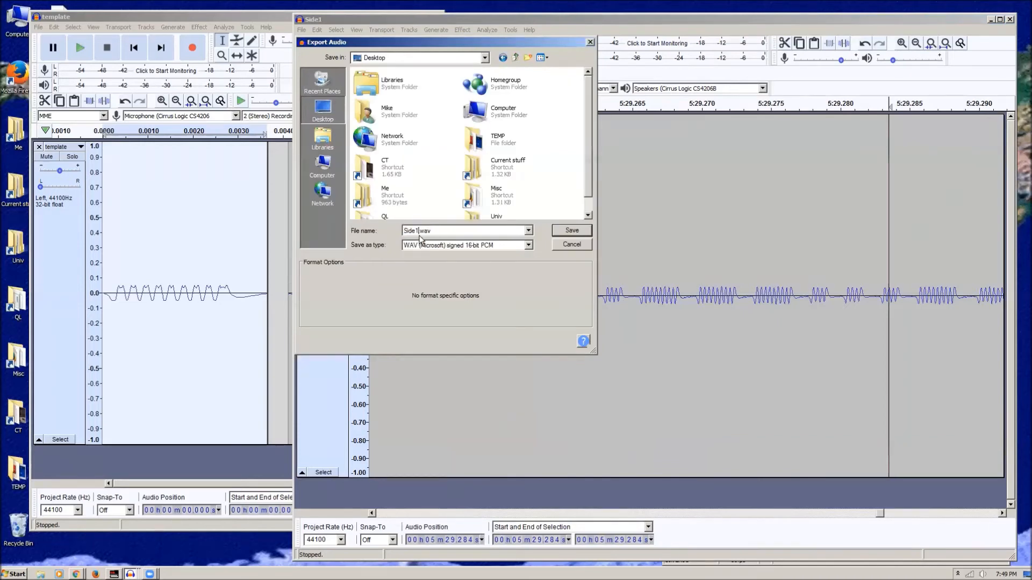
{"action": "type", "text": "-2"}
{"action": "left_click", "coordinate": [571, 231]}
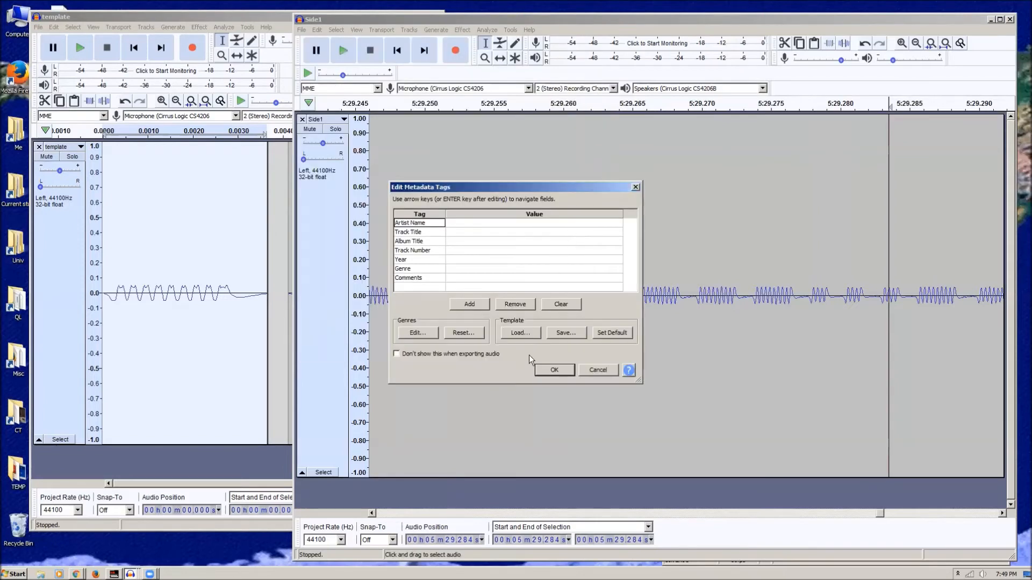
{"action": "left_click", "coordinate": [542, 370]}
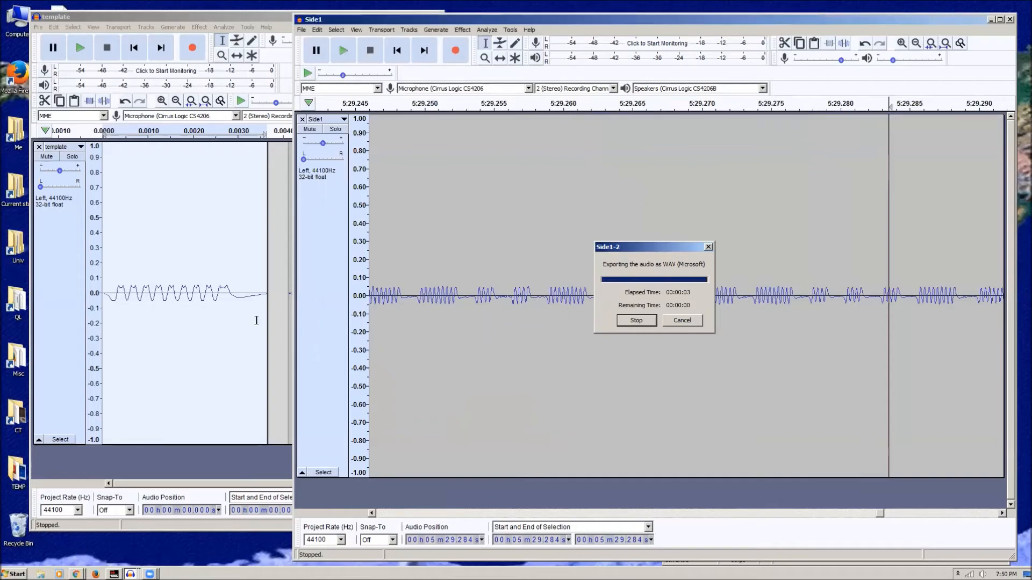
- Compare the pulse shapes in the template clips with Side1's repaired bursts around 5:29.284 at closer magnification
{"action": "left_click", "coordinate": [156, 287]}
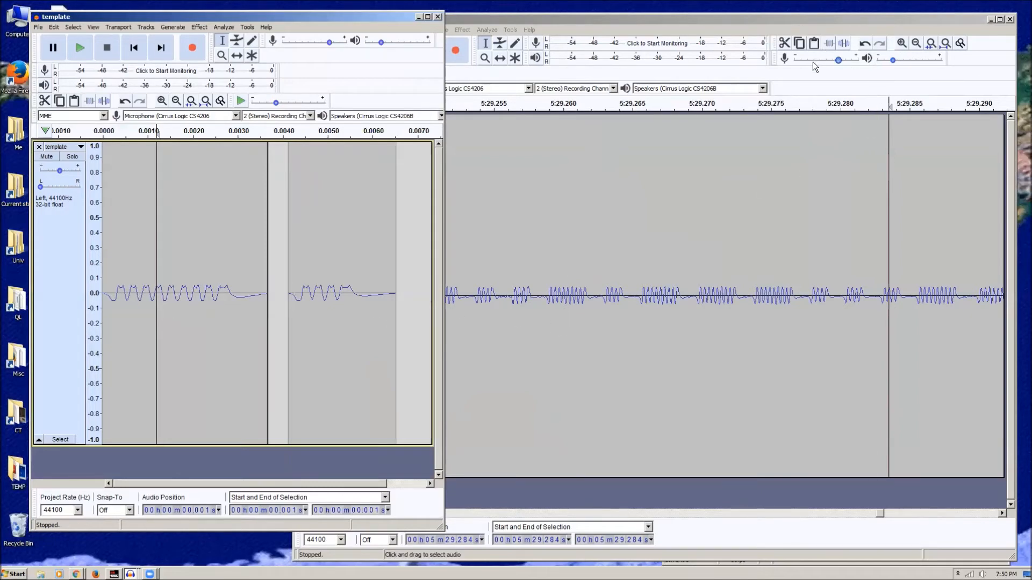
{"action": "left_click", "coordinate": [901, 43]}
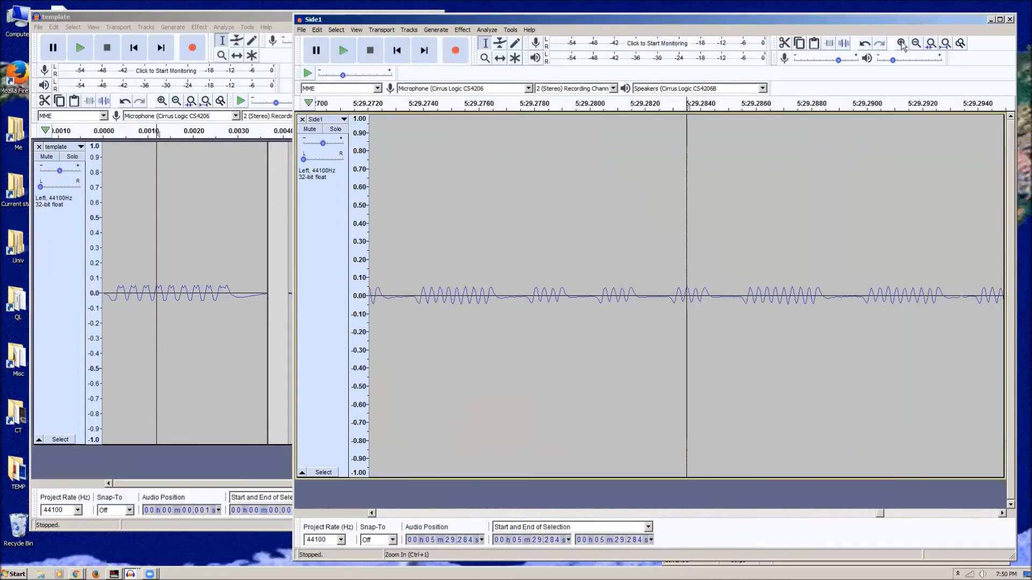
{"action": "left_click", "coordinate": [198, 272]}
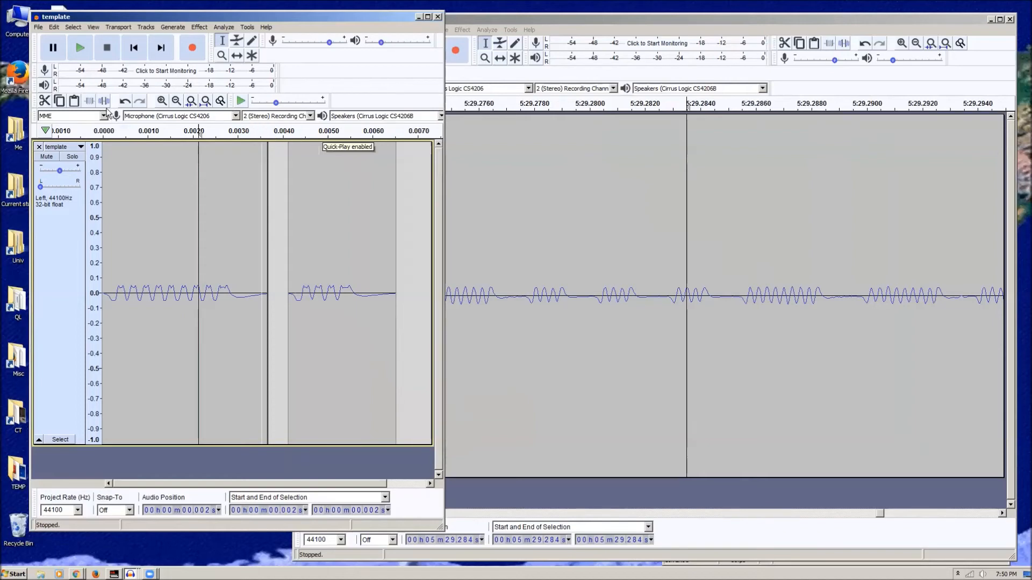
{"action": "left_click", "coordinate": [162, 101]}
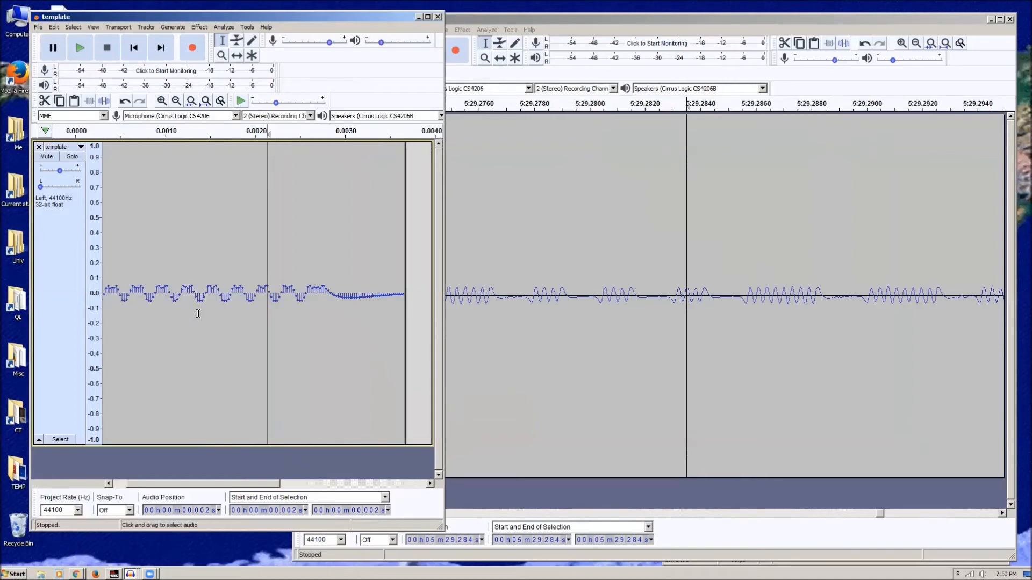
{"action": "key", "text": "ctrl+3"}
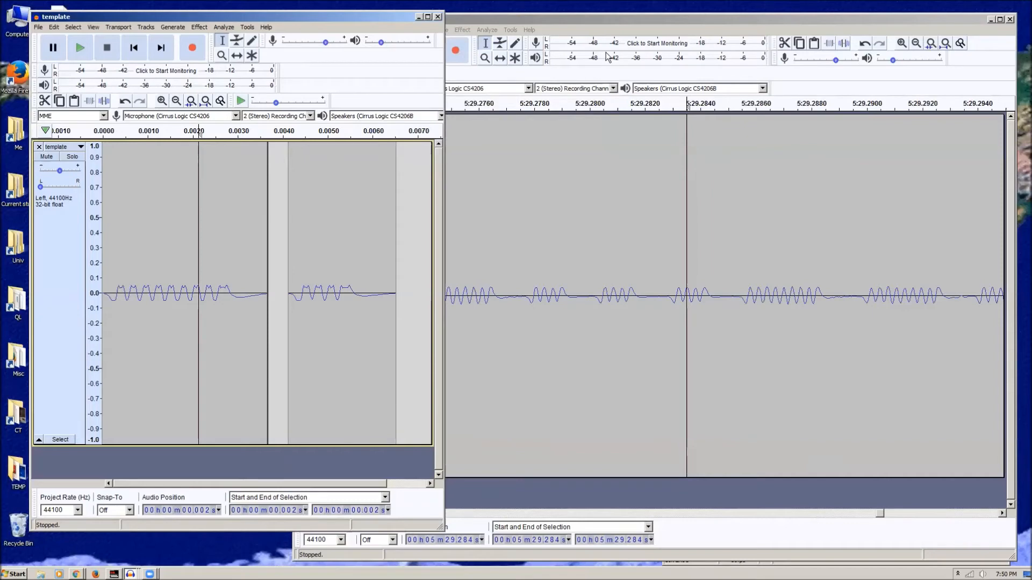
- Minimize the Side1 and template windows, switch to the EightyOne emulator and open its Wav Loader
{"action": "left_click", "coordinate": [991, 20]}
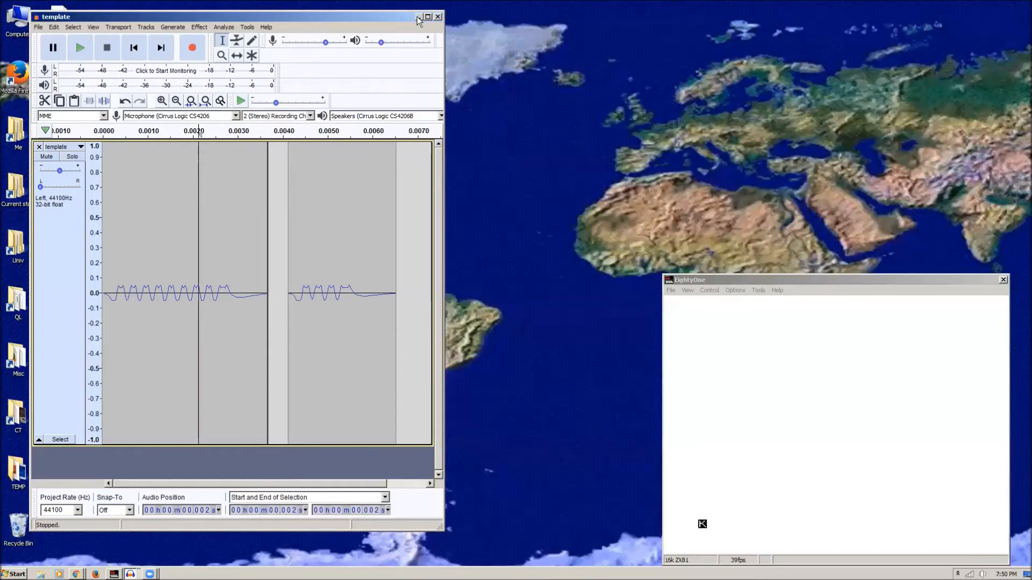
{"action": "left_click", "coordinate": [418, 17]}
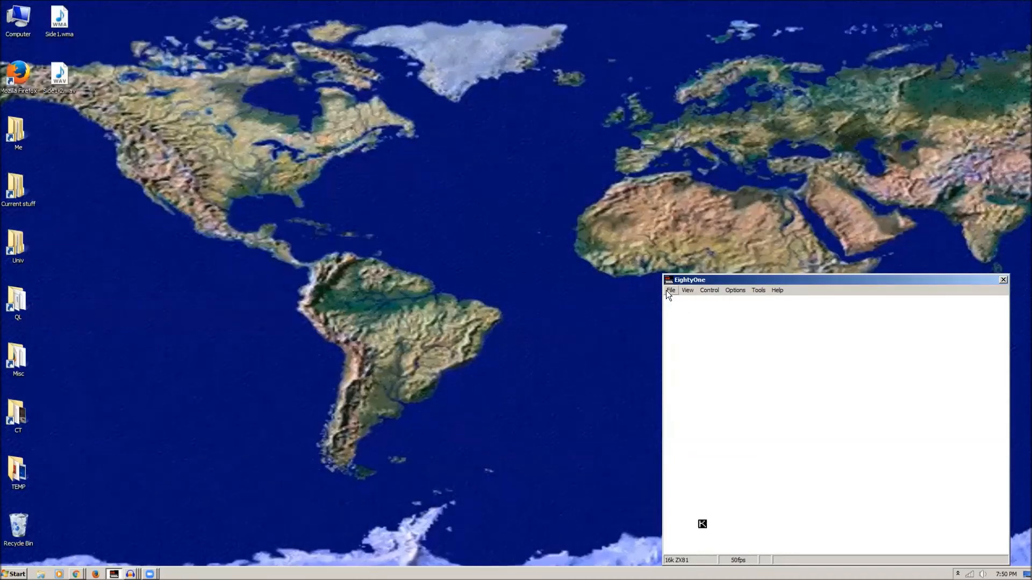
{"action": "left_click", "coordinate": [733, 290]}
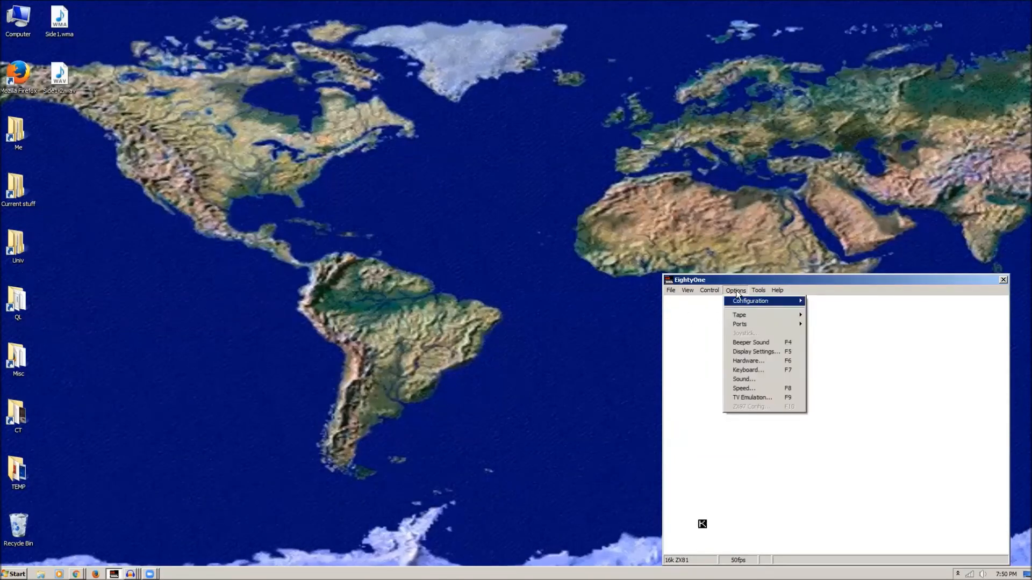
{"action": "mouse_move", "coordinate": [759, 291]}
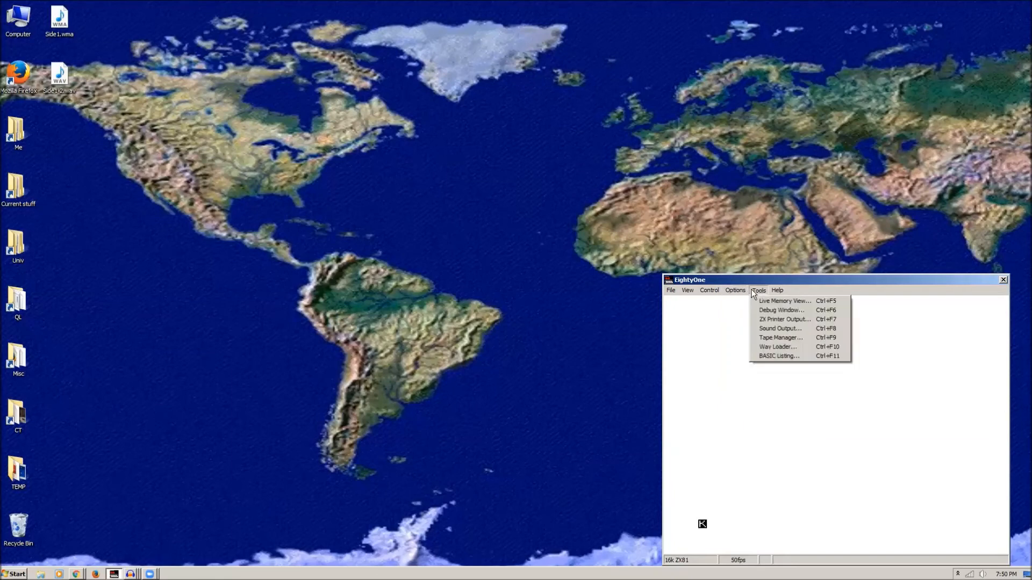
{"action": "left_click", "coordinate": [763, 346]}
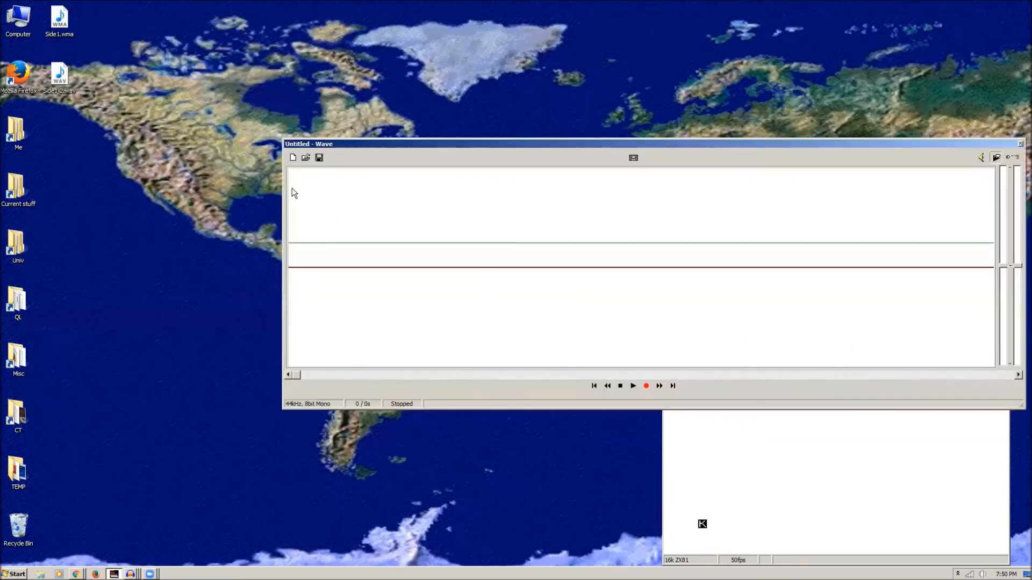
- Load Side1-2.wav from the Desktop into the Wav Loader
{"action": "left_click", "coordinate": [299, 157]}
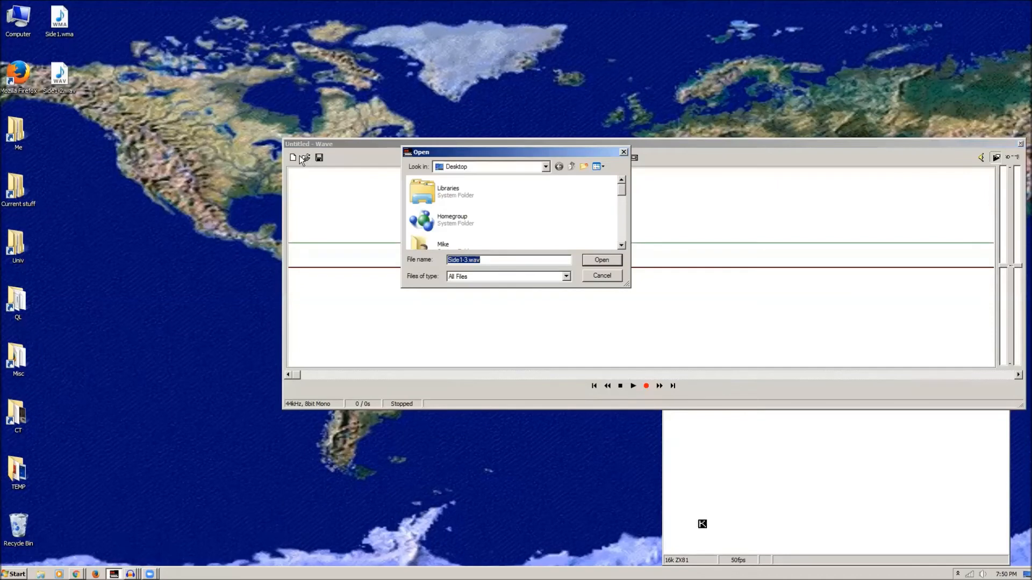
{"action": "left_click", "coordinate": [595, 276]}
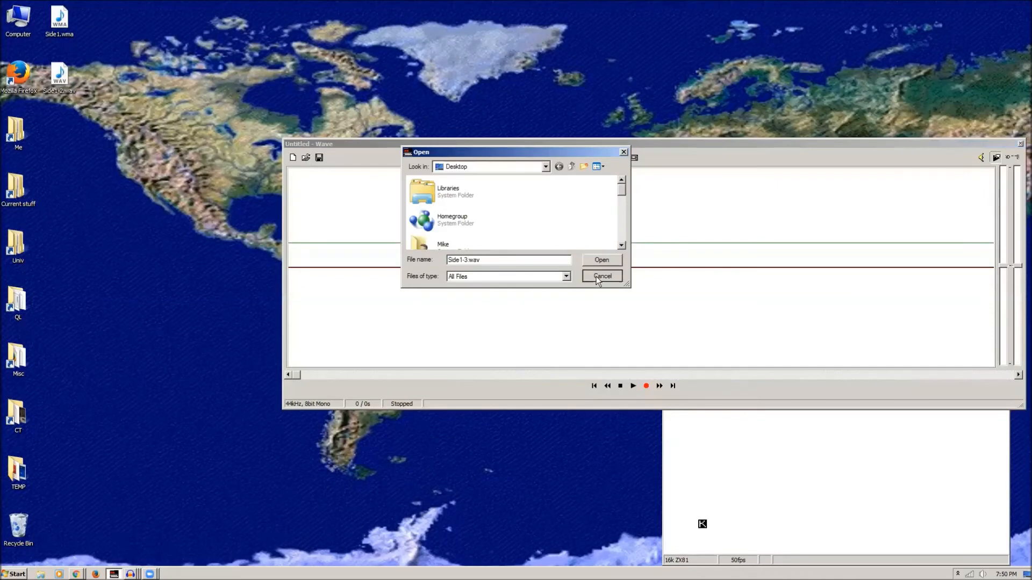
{"action": "left_click", "coordinate": [304, 157]}
{"action": "left_click_drag", "start_coordinate": [624, 195], "coordinate": [621, 239]}
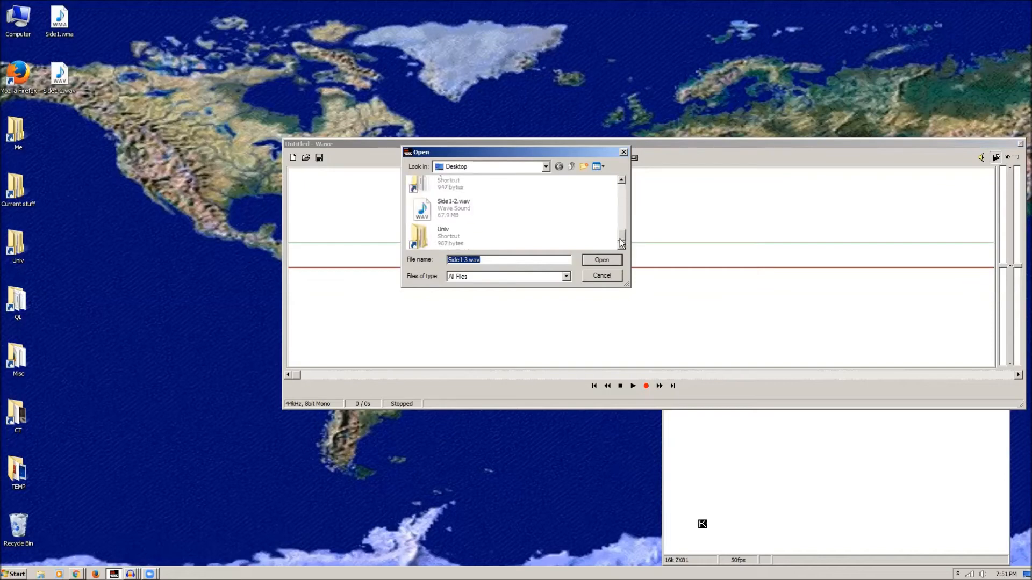
{"action": "double_click", "coordinate": [417, 208]}
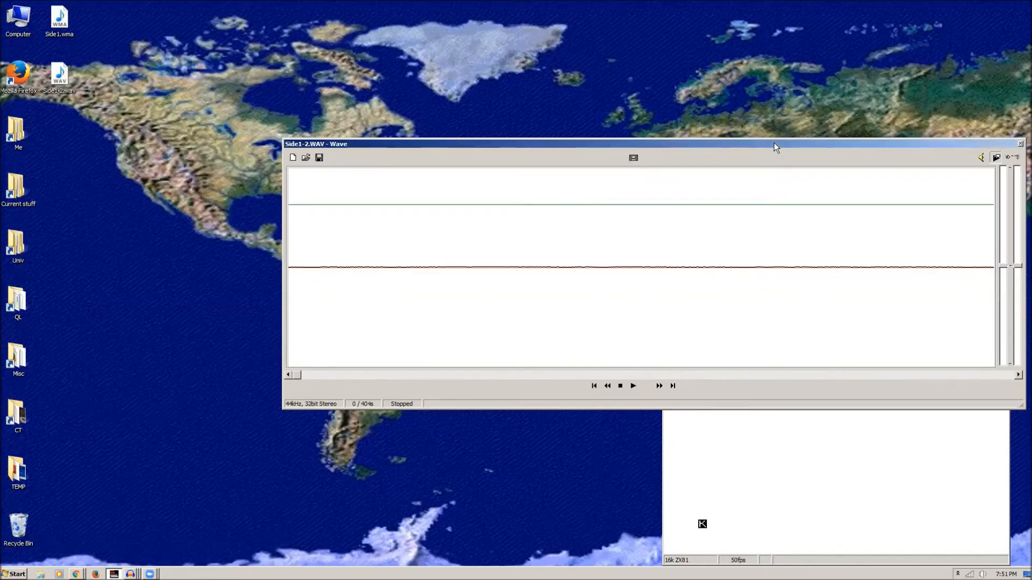
- Amplify the waveform and shift it upward using the bursts at about 8 s, and lower the detection threshold to just above the baseline noise
{"action": "left_click_drag", "start_coordinate": [773, 143], "coordinate": [623, 109]}
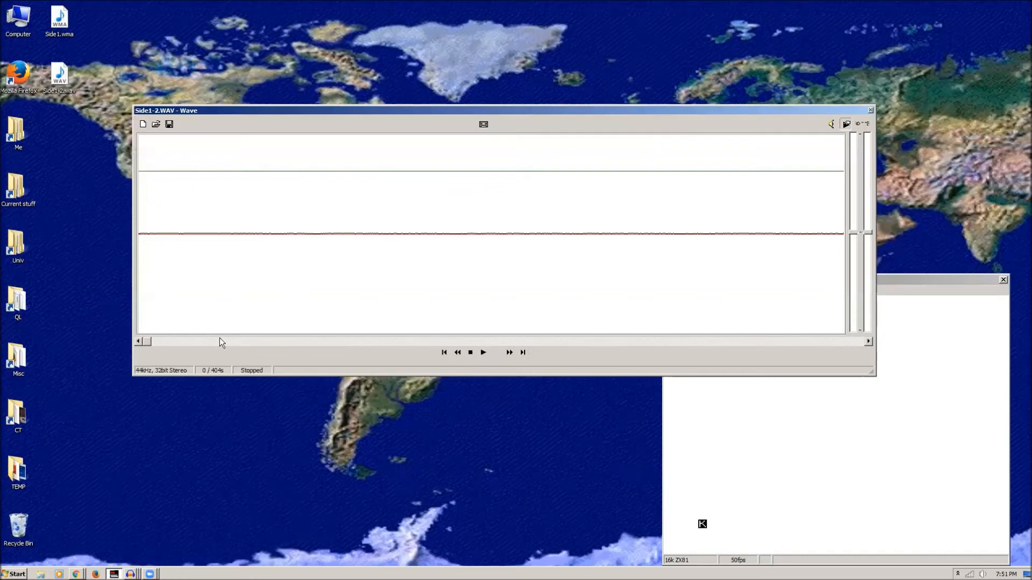
{"action": "left_click_drag", "start_coordinate": [149, 342], "coordinate": [163, 343]}
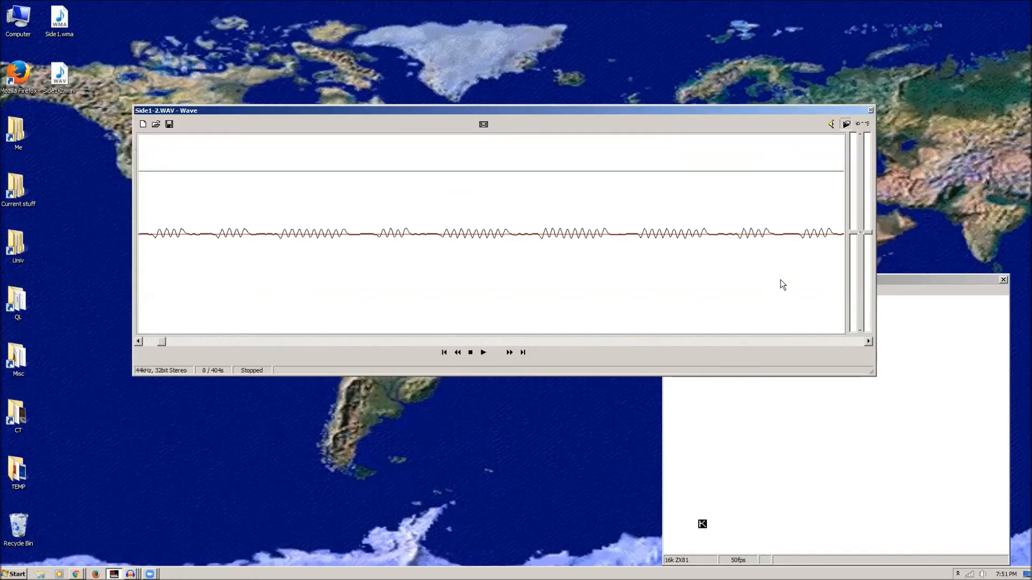
{"action": "left_click_drag", "start_coordinate": [853, 233], "coordinate": [860, 170]}
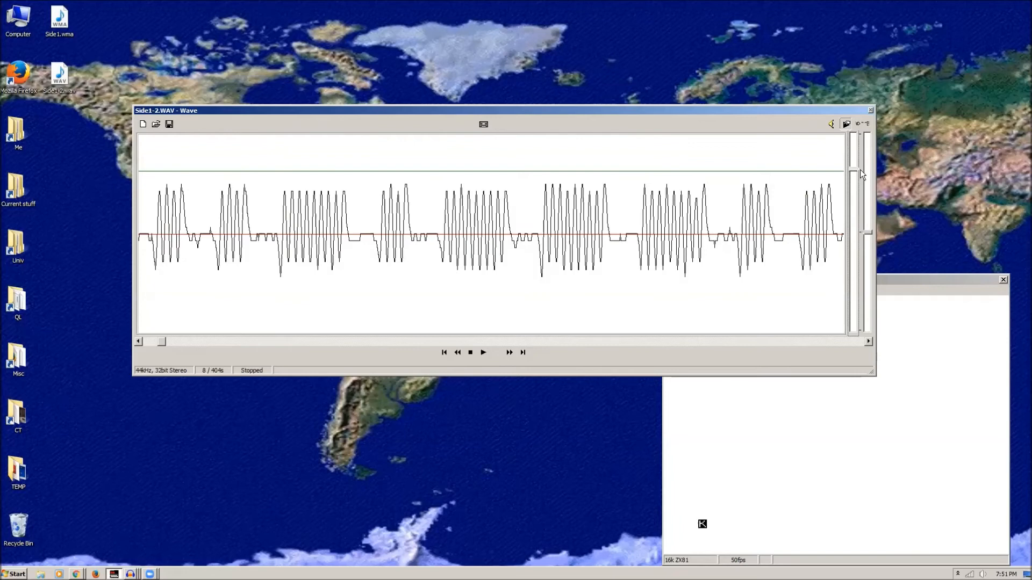
{"action": "left_click_drag", "start_coordinate": [870, 230], "coordinate": [870, 214]}
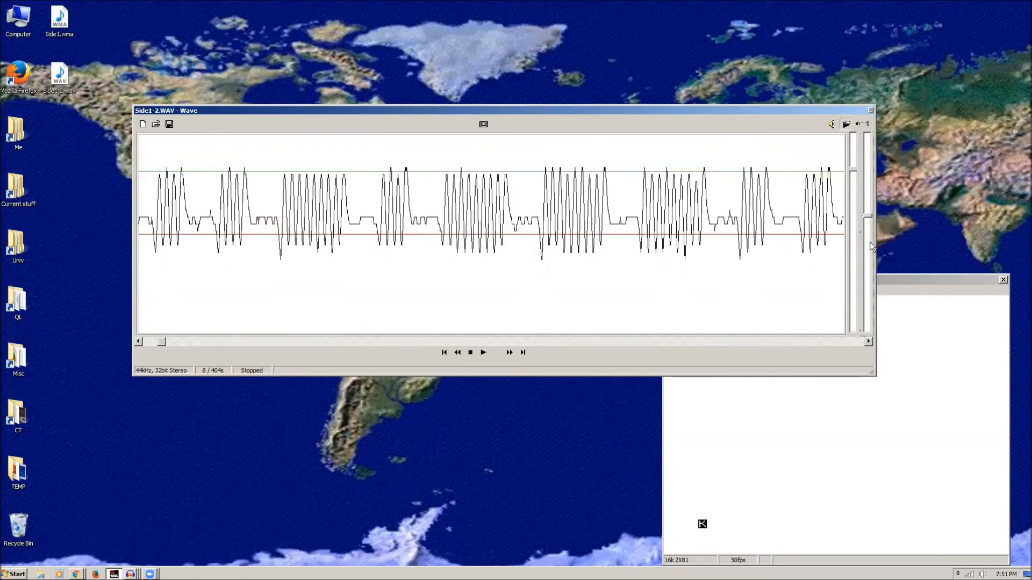
{"action": "left_click_drag", "start_coordinate": [856, 170], "coordinate": [856, 181]}
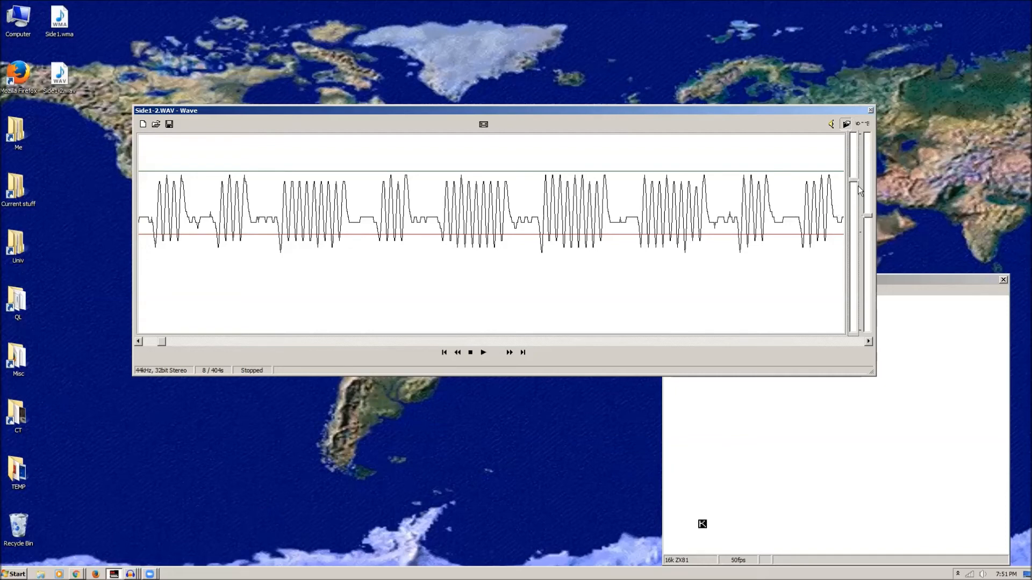
{"action": "left_click_drag", "start_coordinate": [857, 181], "coordinate": [856, 157]}
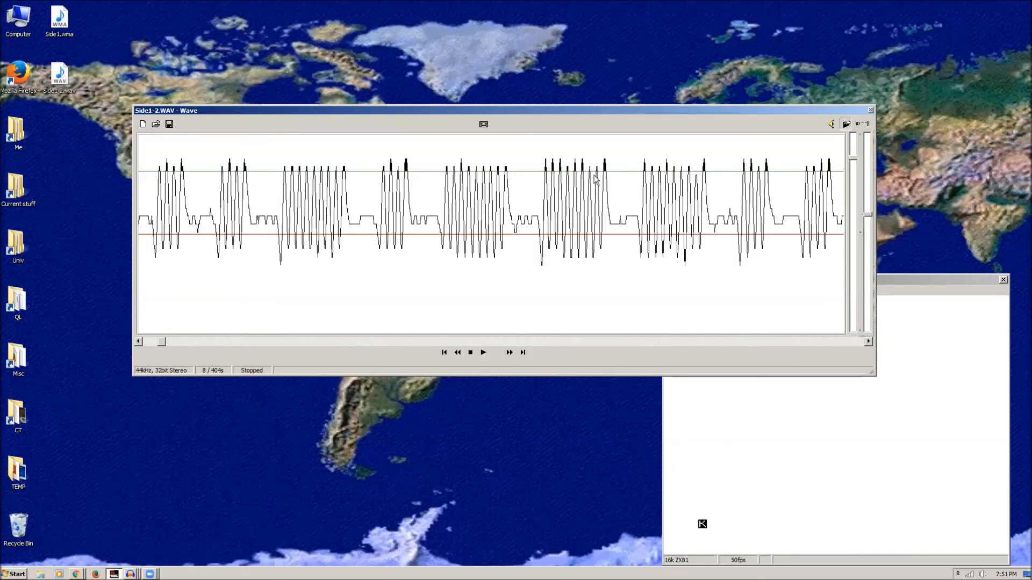
{"action": "left_click_drag", "start_coordinate": [615, 175], "coordinate": [611, 207]}
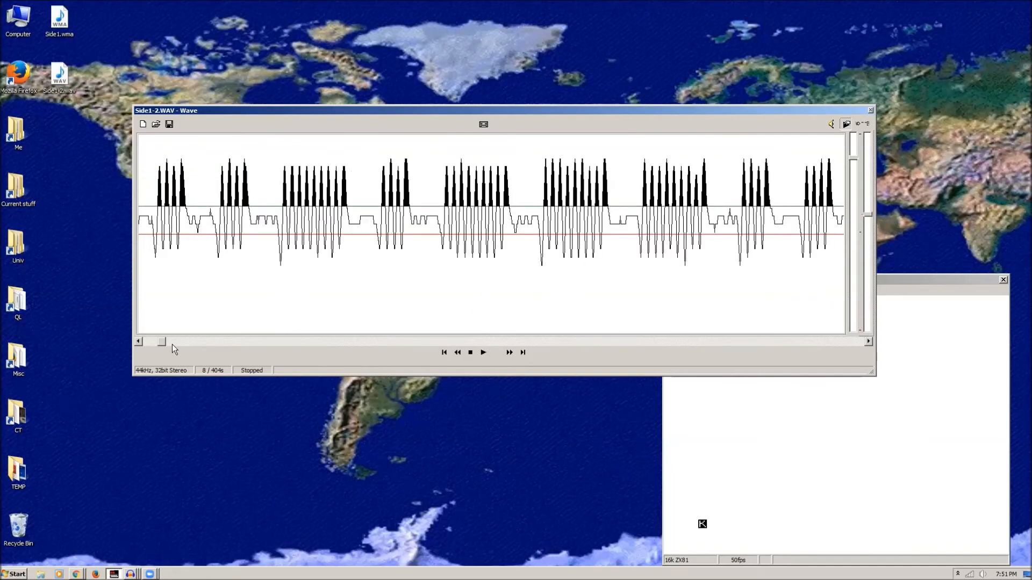
- Check the threshold against the bursts around 112 s and beyond, moving the Wave window clear of the emulator screen
{"action": "left_click_drag", "start_coordinate": [162, 342], "coordinate": [344, 352]}
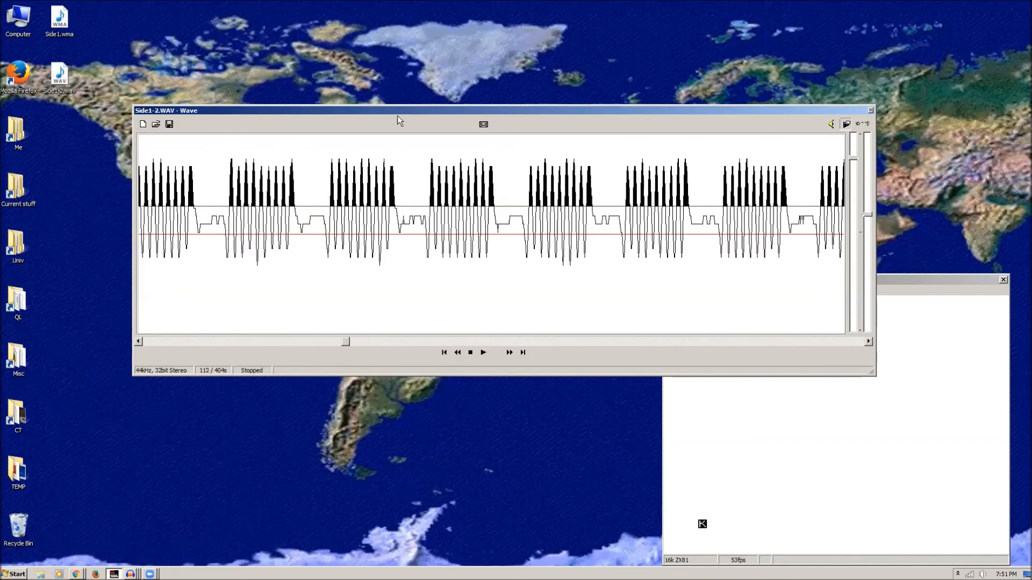
{"action": "left_click_drag", "start_coordinate": [398, 112], "coordinate": [327, 100]}
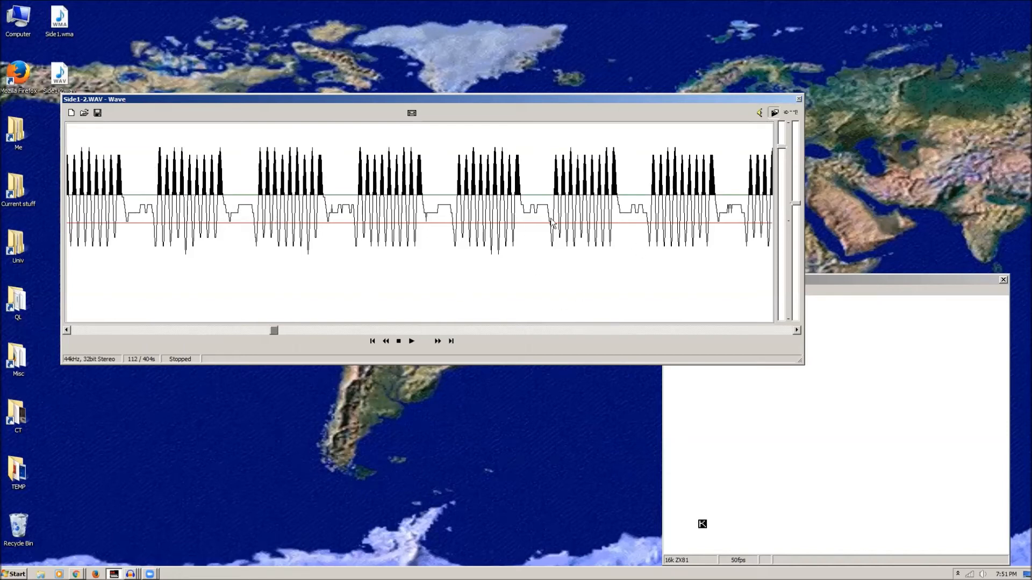
{"action": "left_click_drag", "start_coordinate": [274, 331], "coordinate": [307, 331]}
- Cue the Side1-2.WAV recording to about 2 s, in the quiet stretch before the first data bursts
{"action": "left_click_drag", "start_coordinate": [325, 337], "coordinate": [74, 330]}
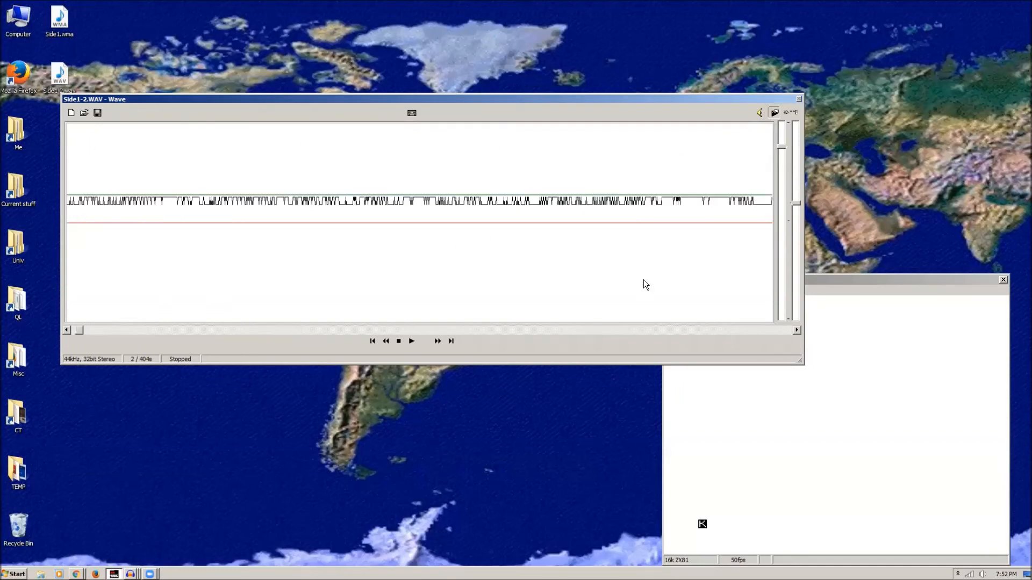
{"action": "left_click", "coordinate": [767, 330]}
{"action": "left_click", "coordinate": [768, 330]}
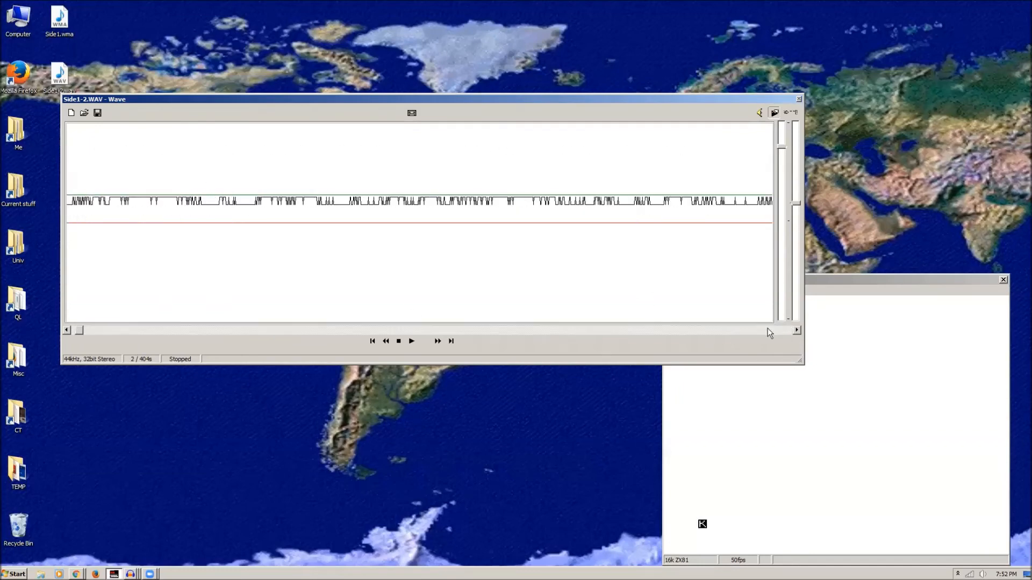
{"action": "left_click", "coordinate": [767, 330]}
{"action": "left_click", "coordinate": [767, 329]}
{"action": "left_click", "coordinate": [767, 330]}
{"action": "left_click", "coordinate": [768, 329]}
{"action": "left_click", "coordinate": [767, 329]}
{"action": "left_click", "coordinate": [767, 329]}
{"action": "left_click", "coordinate": [768, 330]}
{"action": "left_click", "coordinate": [767, 329]}
{"action": "left_click", "coordinate": [75, 330]}
{"action": "left_click", "coordinate": [75, 331]}
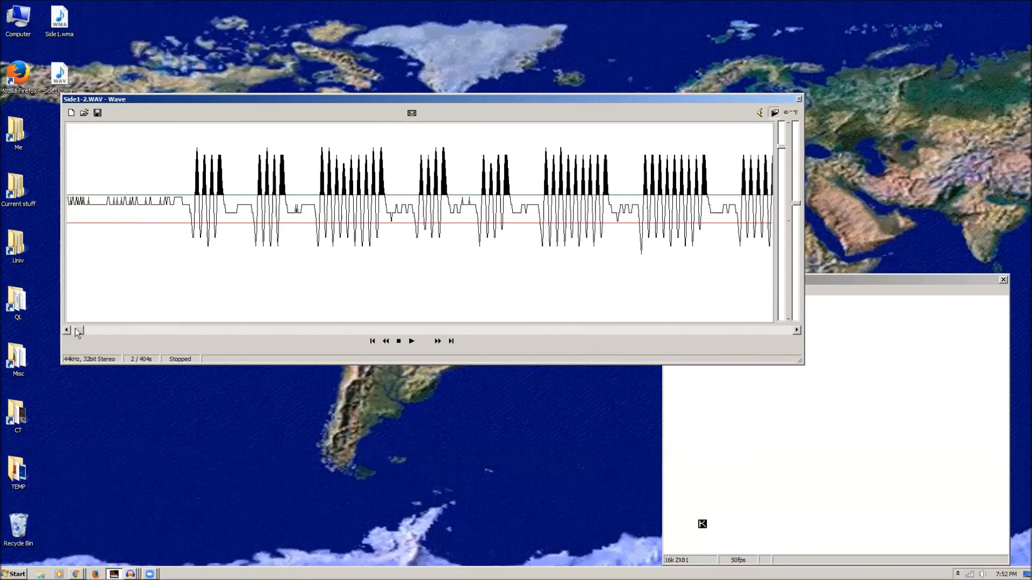
{"action": "left_click", "coordinate": [75, 331]}
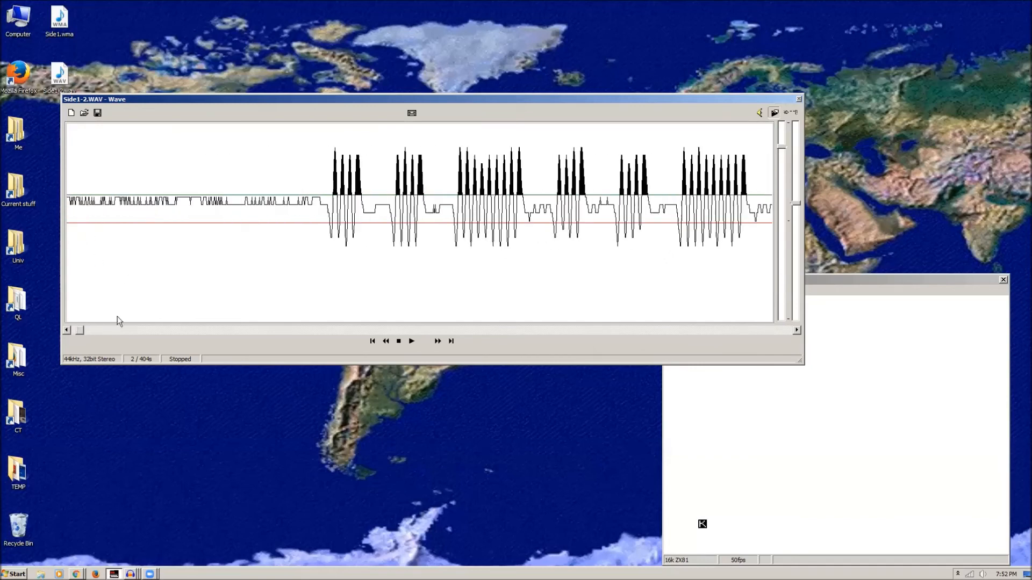
{"action": "left_click", "coordinate": [74, 333]}
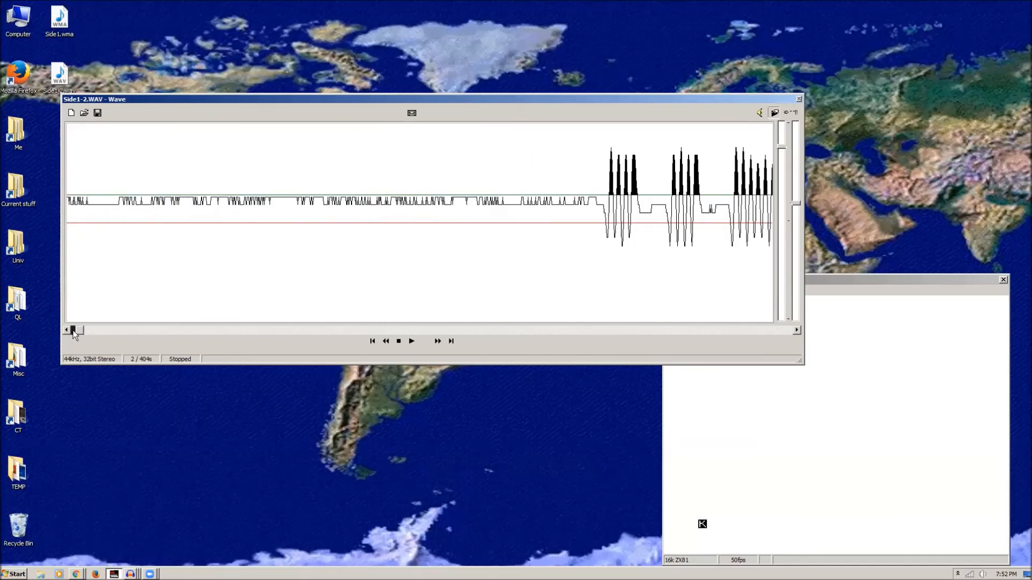
- Run LOAD "" on the ZX81 to read in the recording, and list the loaded program
{"action": "left_click", "coordinate": [837, 283]}
{"action": "type", "text": "j"}
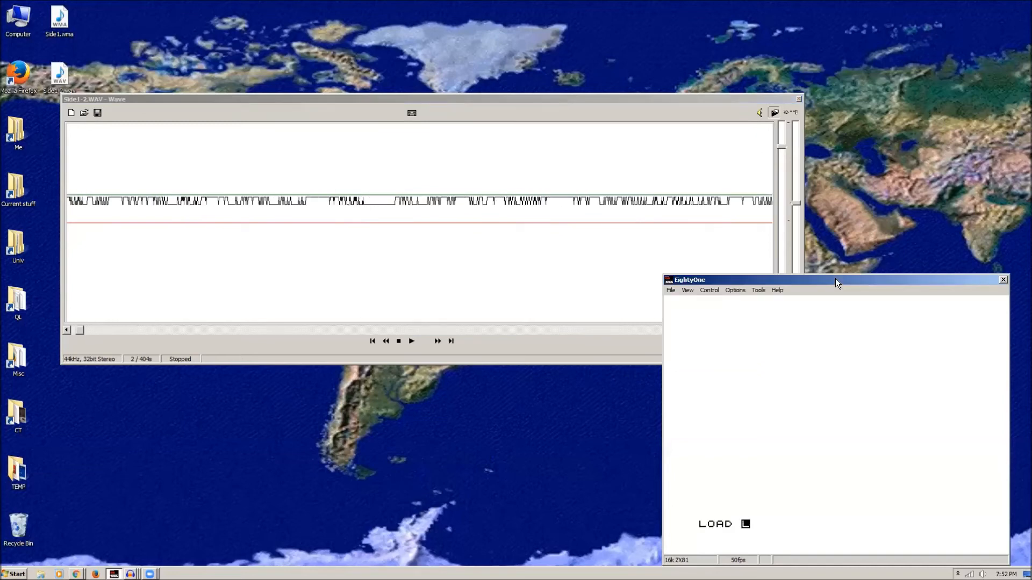
{"action": "type", "text": "\"\""}
{"action": "key", "text": "Return"}
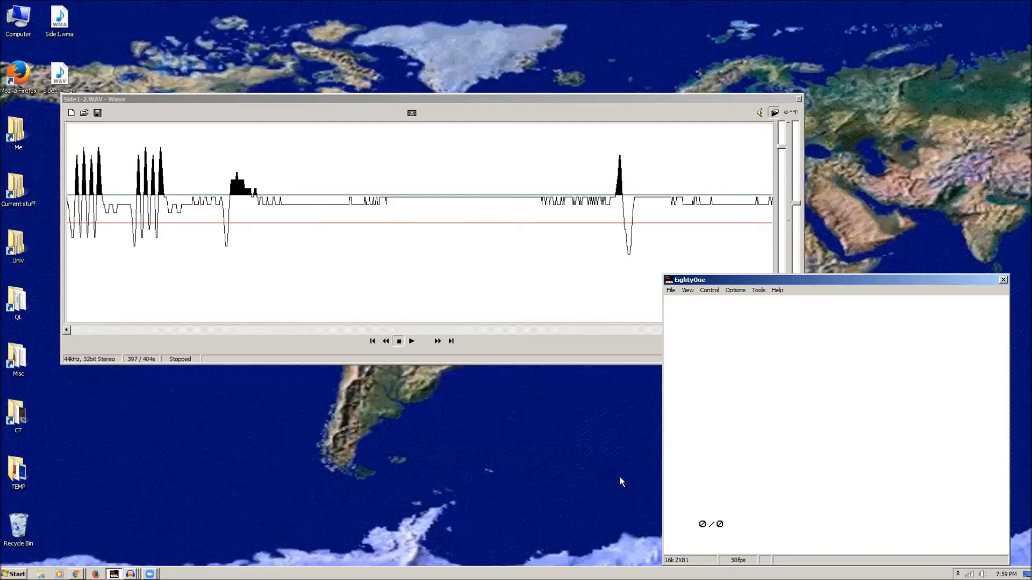
{"action": "key", "text": "k"}
{"action": "key", "text": "Return"}
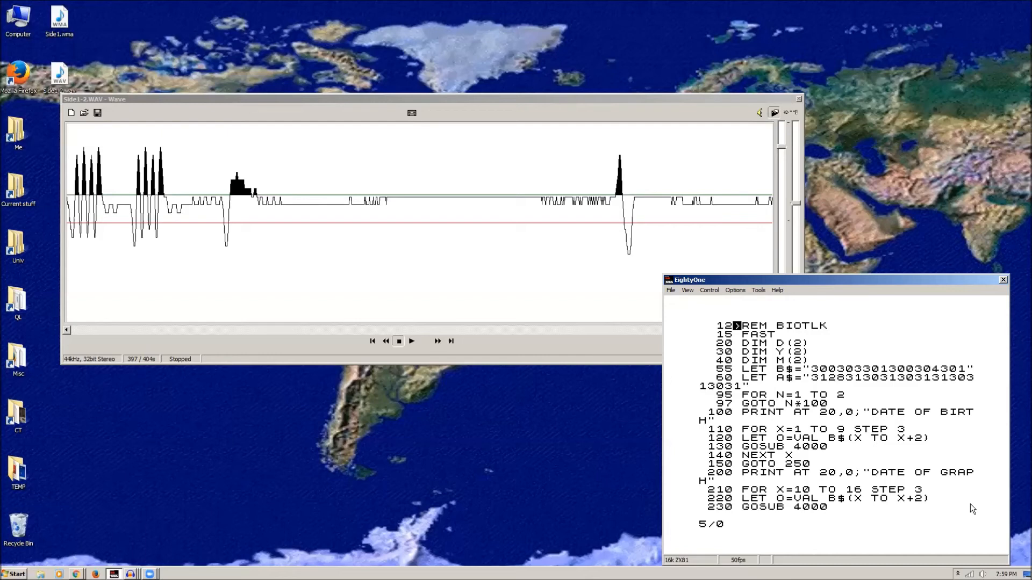
- Set the emulator's tape destination to TZX Manager
{"action": "left_click", "coordinate": [761, 293]}
{"action": "mouse_move", "coordinate": [737, 293]}
{"action": "mouse_move", "coordinate": [742, 315]}
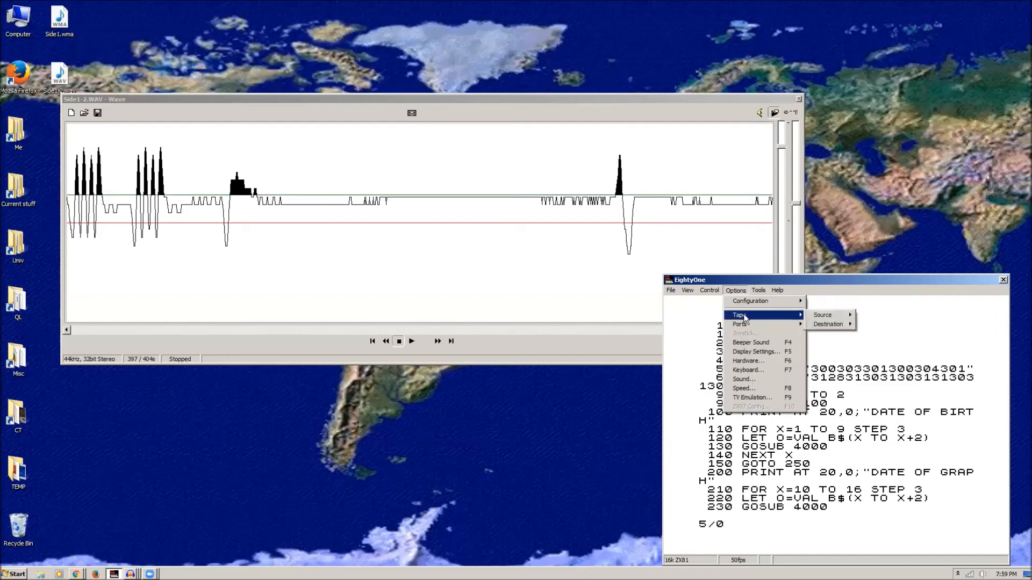
{"action": "mouse_move", "coordinate": [821, 325]}
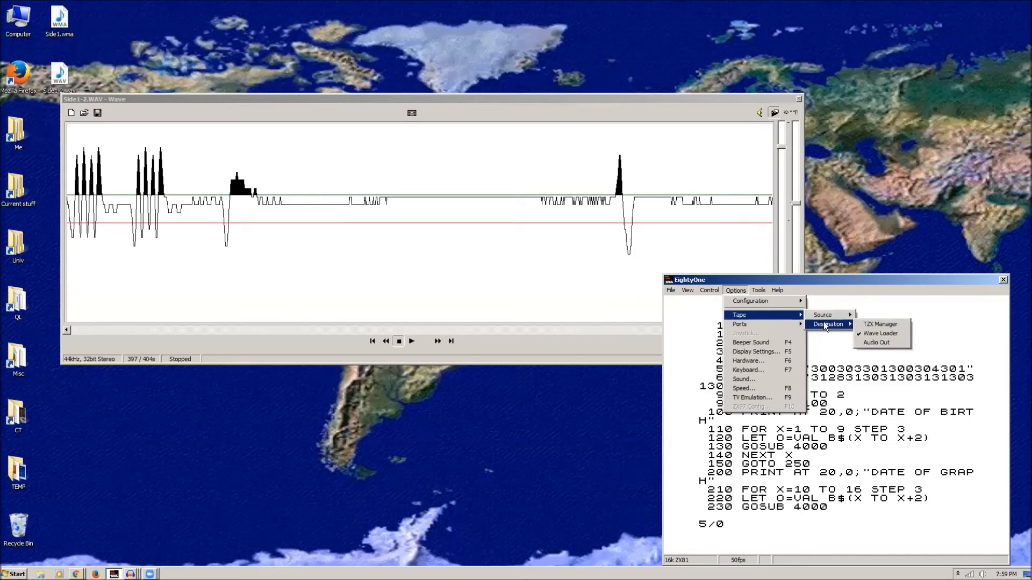
{"action": "left_click", "coordinate": [875, 325]}
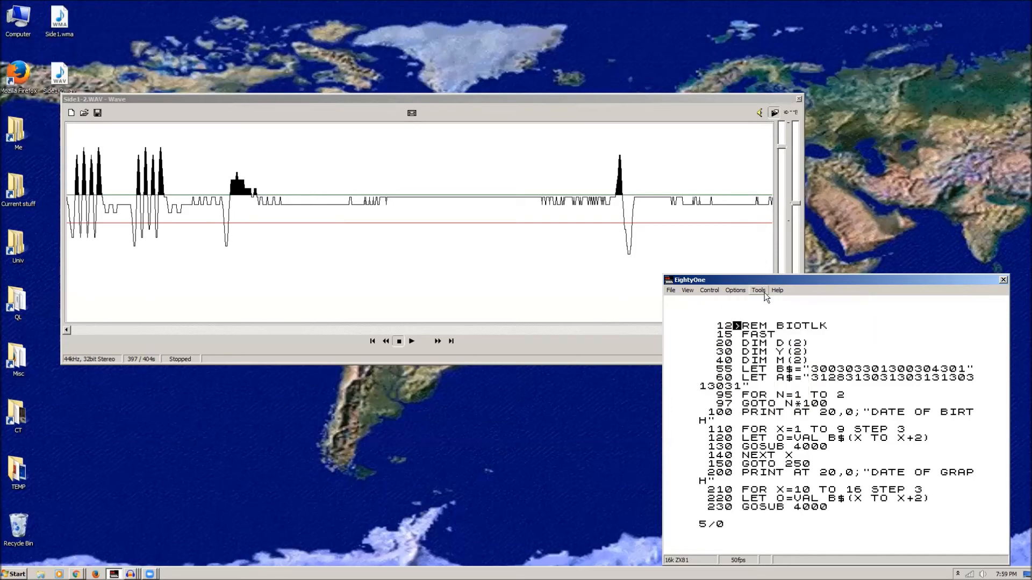
- Run SAVE "BIOTALK" on the ZX81 to save the loaded program to the virtual tape
{"action": "key", "text": "s"}
{"action": "type", "text": "\"BIOTALK"}
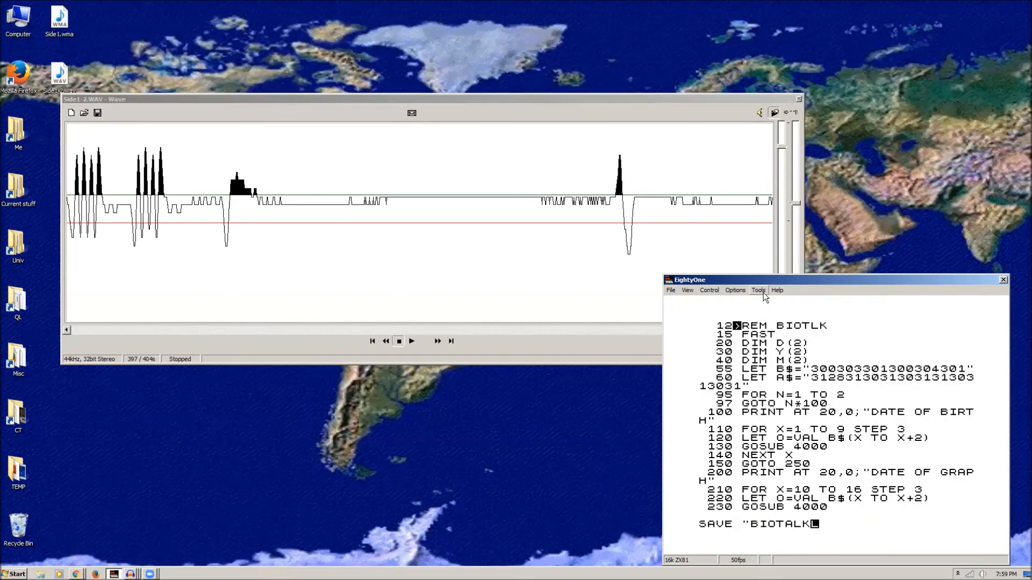
{"action": "type", "text": "\""}
{"action": "key", "text": "Return"}
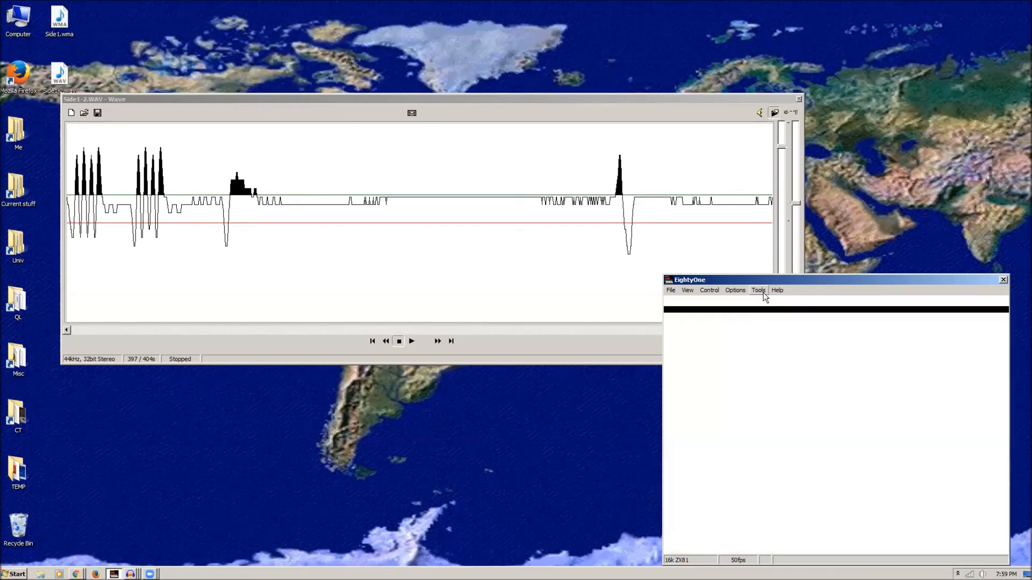
- Open the Tape Manager and inspect the contents of the BIOTALK program's data block
{"action": "left_click", "coordinate": [762, 294]}
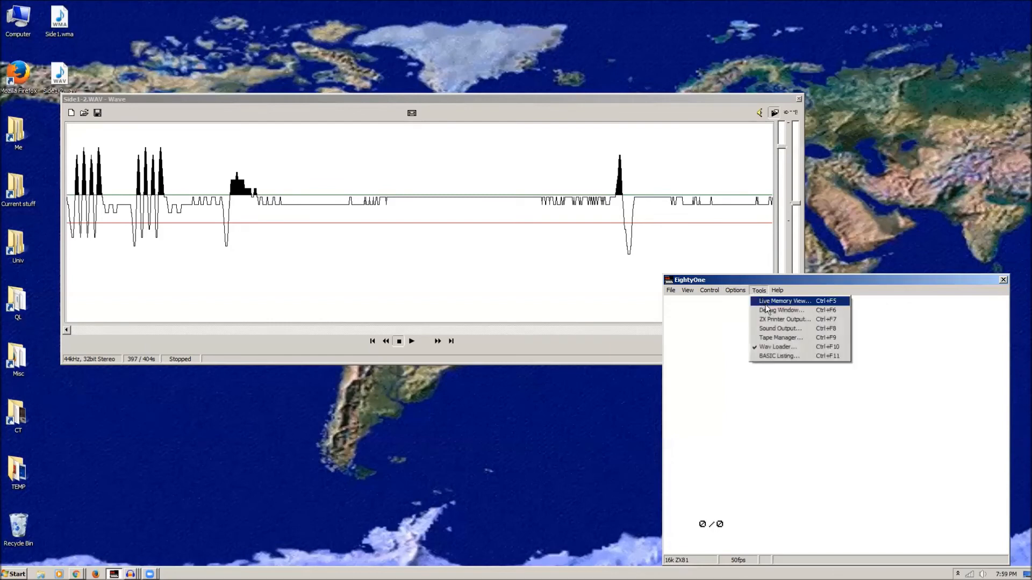
{"action": "left_click", "coordinate": [775, 338]}
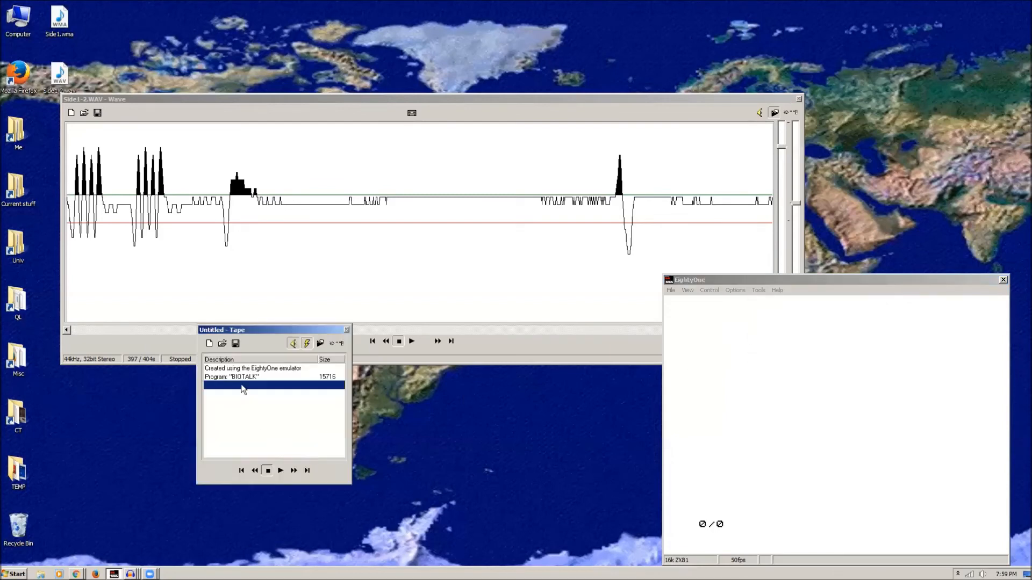
{"action": "left_click", "coordinate": [243, 381]}
{"action": "right_click", "coordinate": [241, 381]}
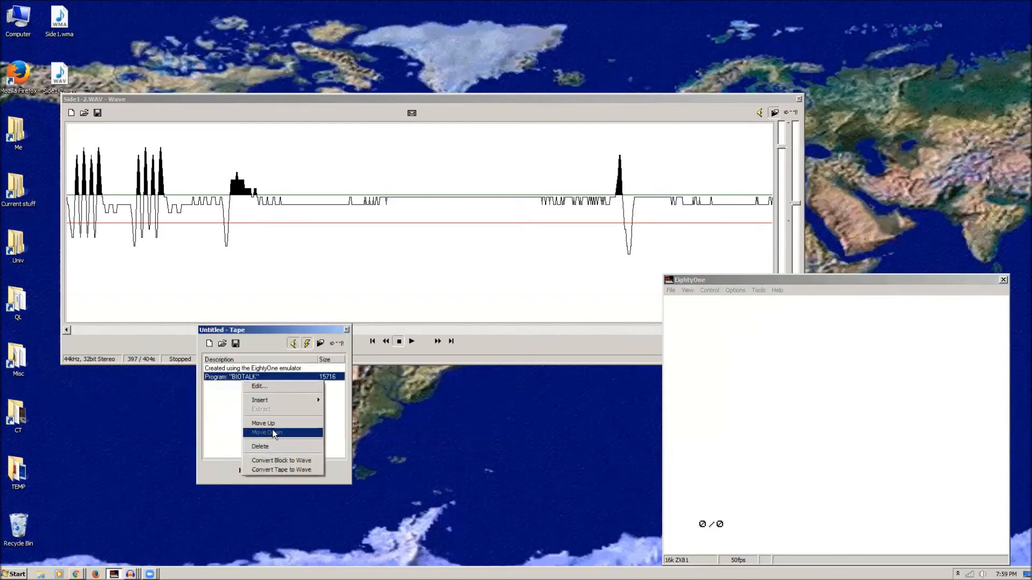
{"action": "double_click", "coordinate": [235, 377]}
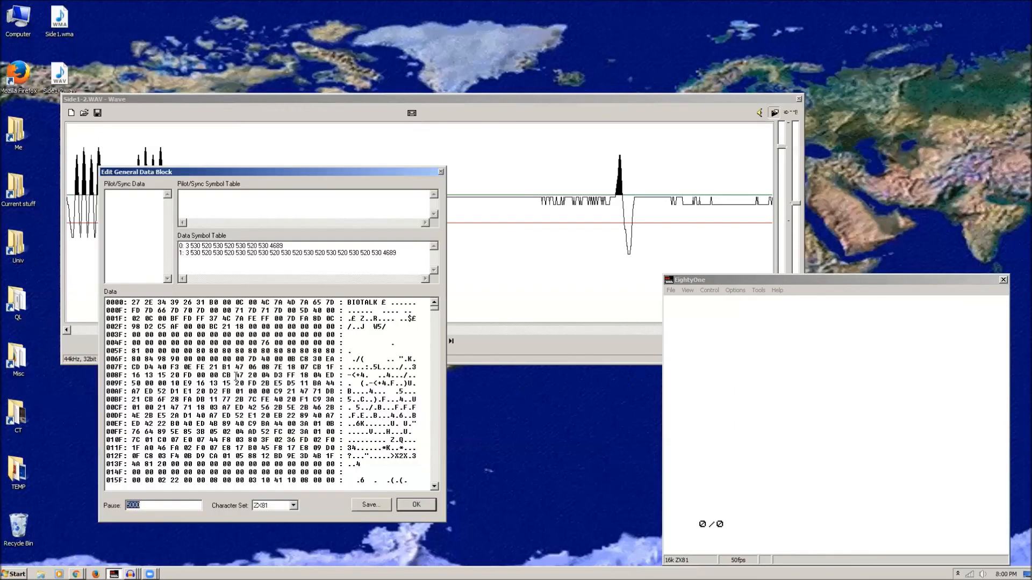
{"action": "left_click", "coordinate": [441, 173]}
- Save the tape to the Desktop as BIOTALK.p, using the P File type
{"action": "left_click", "coordinate": [236, 343]}
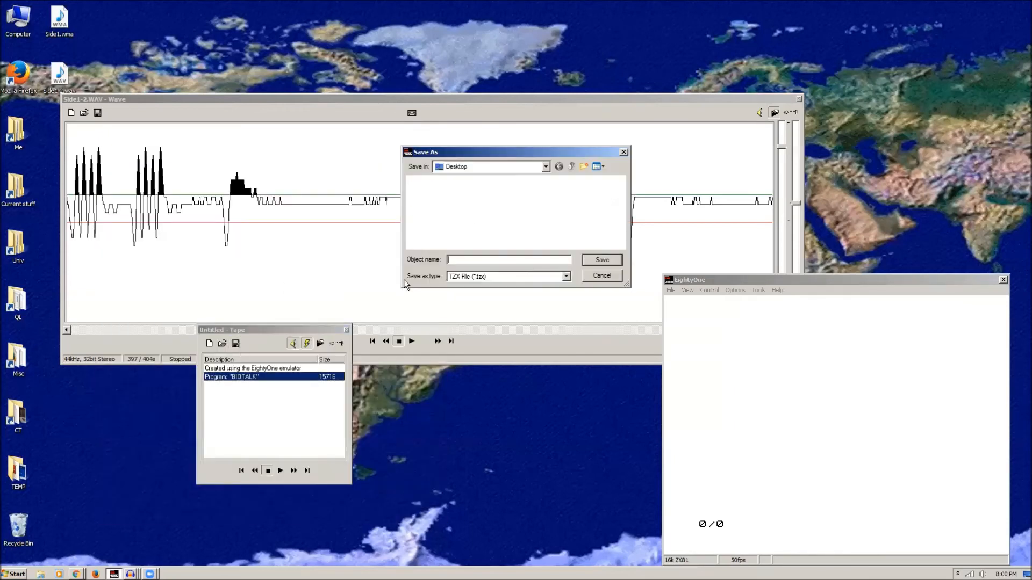
{"action": "left_click", "coordinate": [470, 276]}
{"action": "left_click", "coordinate": [479, 296]}
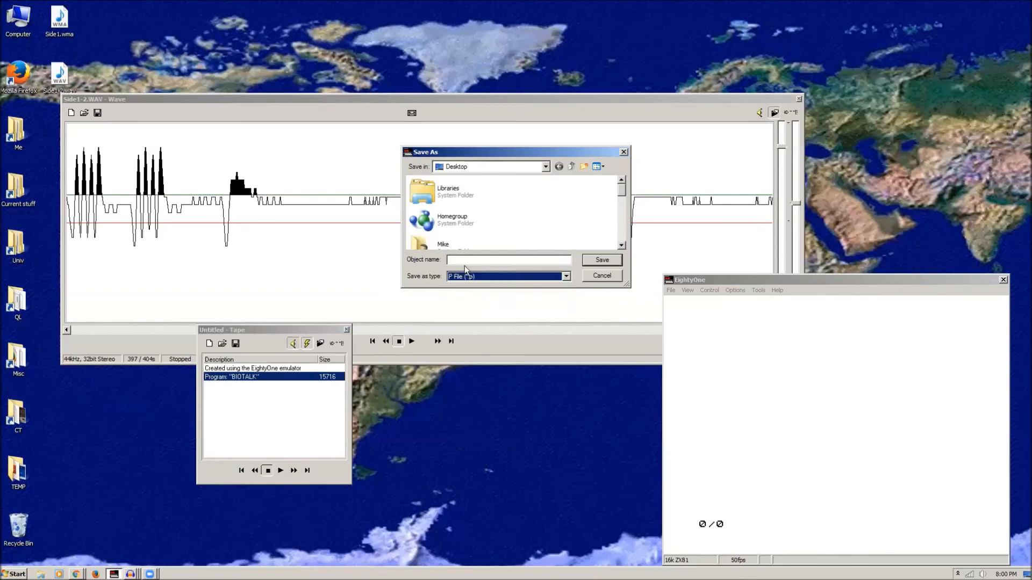
{"action": "left_click_drag", "start_coordinate": [467, 261], "coordinate": [433, 262]}
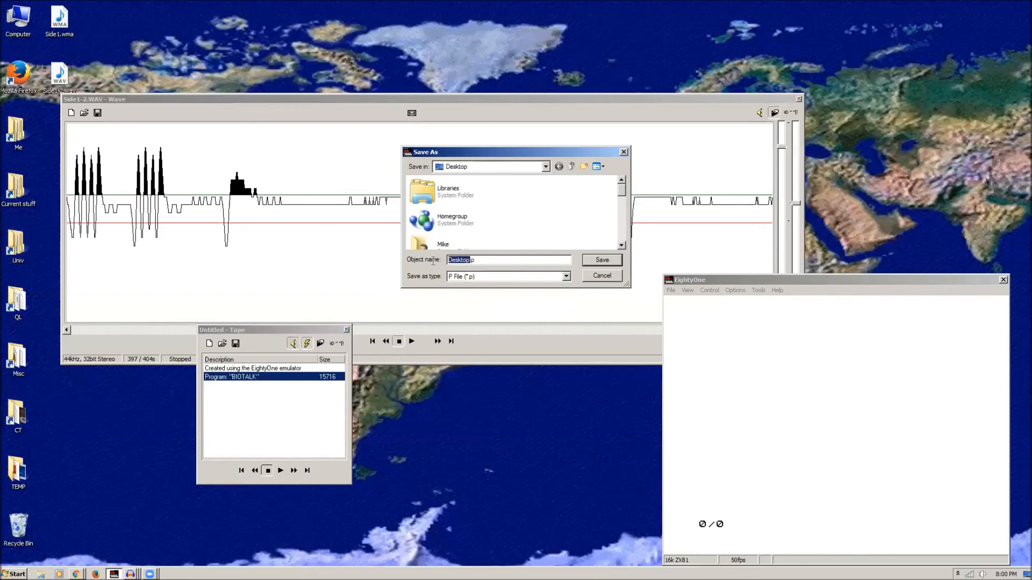
{"action": "type", "text": "B"}
{"action": "key", "text": "Return"}
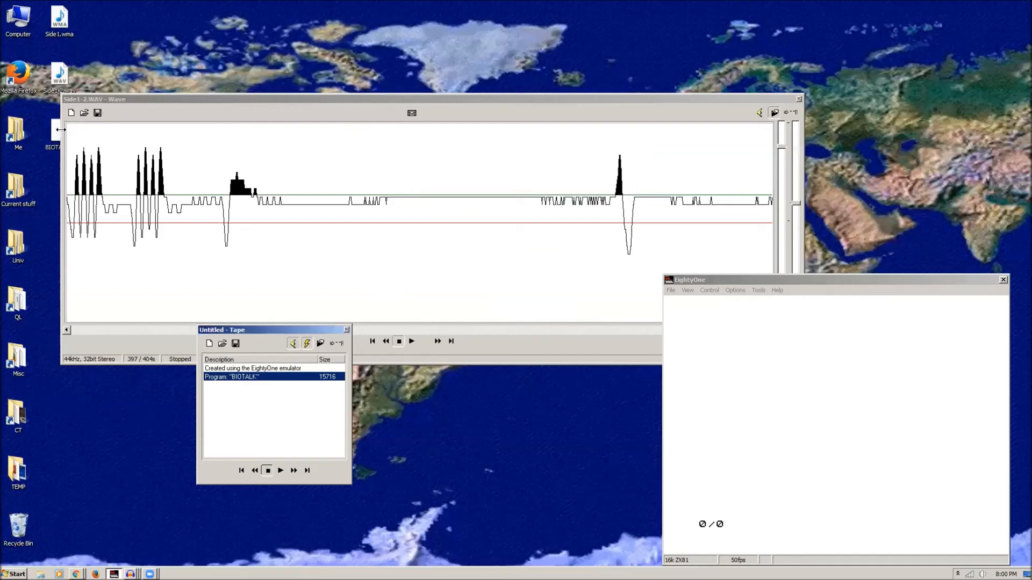
- Close the Wave and Tape windows and hard-reset the emulated ZX81
{"action": "left_click", "coordinate": [799, 100]}
{"action": "left_click", "coordinate": [58, 138]}
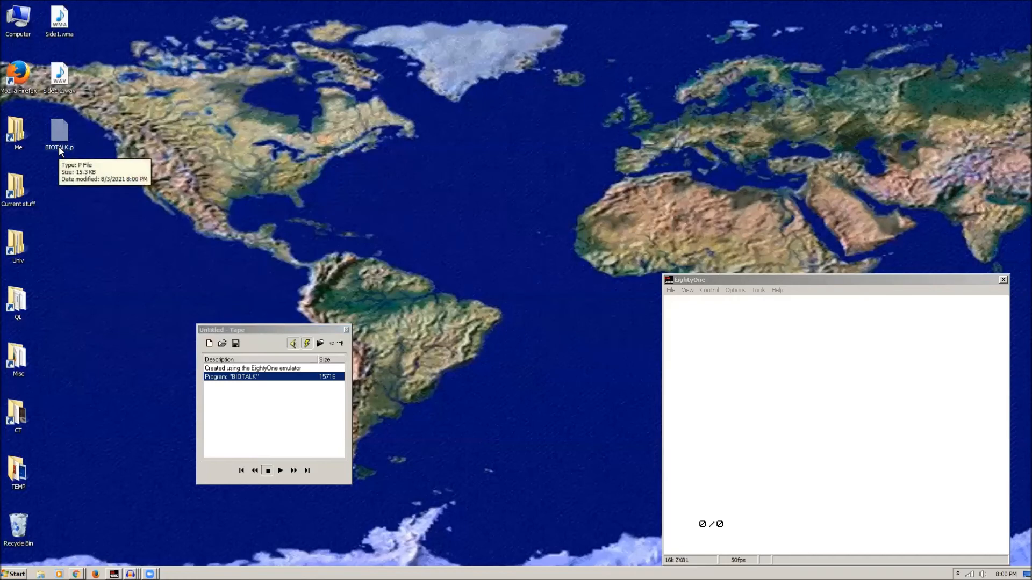
{"action": "left_click", "coordinate": [715, 285]}
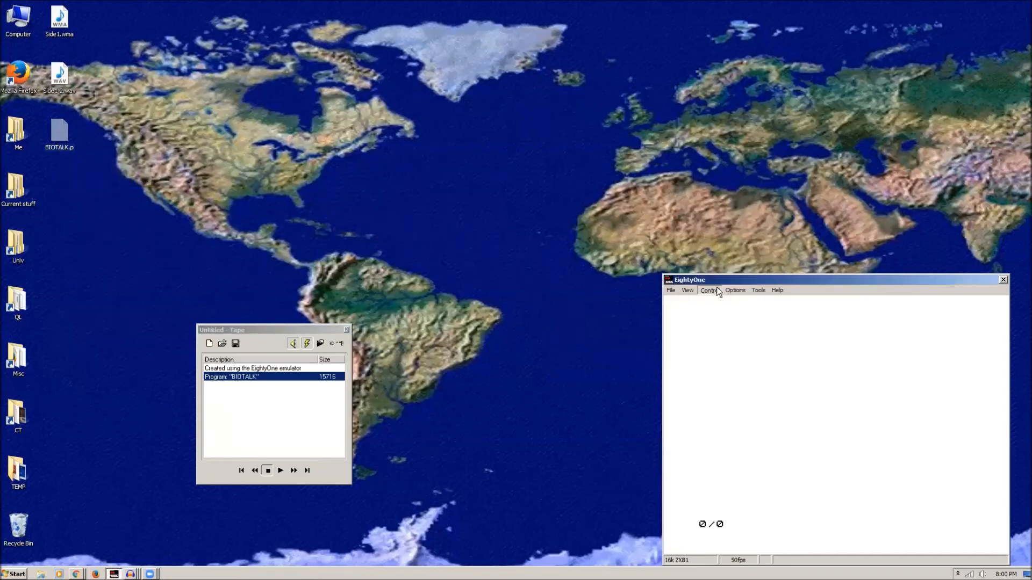
{"action": "left_click", "coordinate": [717, 288]}
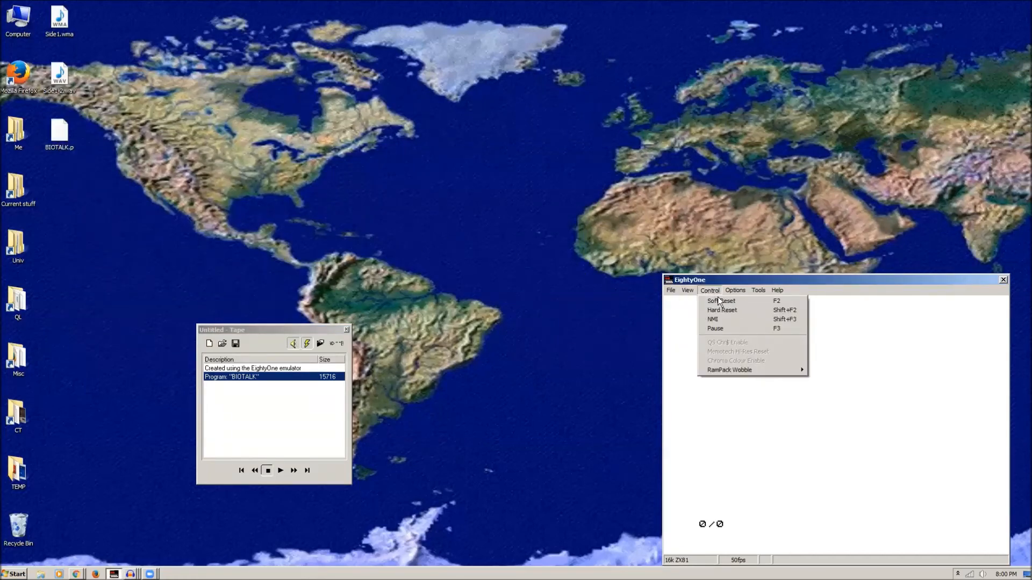
{"action": "left_click", "coordinate": [721, 311]}
{"action": "left_click", "coordinate": [347, 330]}
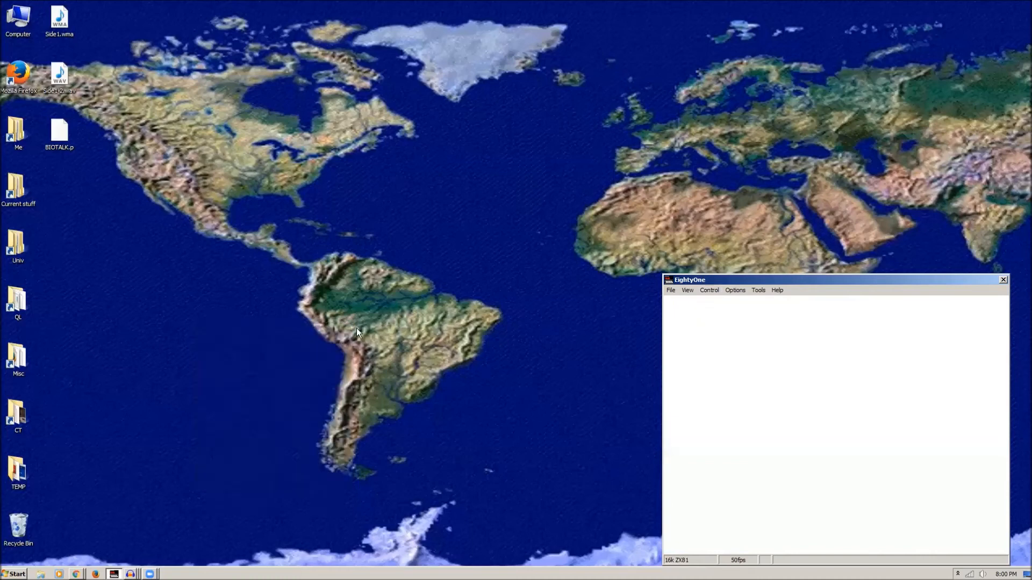
- Open BIOTALK.p from the Desktop as the emulator's tape
{"action": "left_click", "coordinate": [671, 290]}
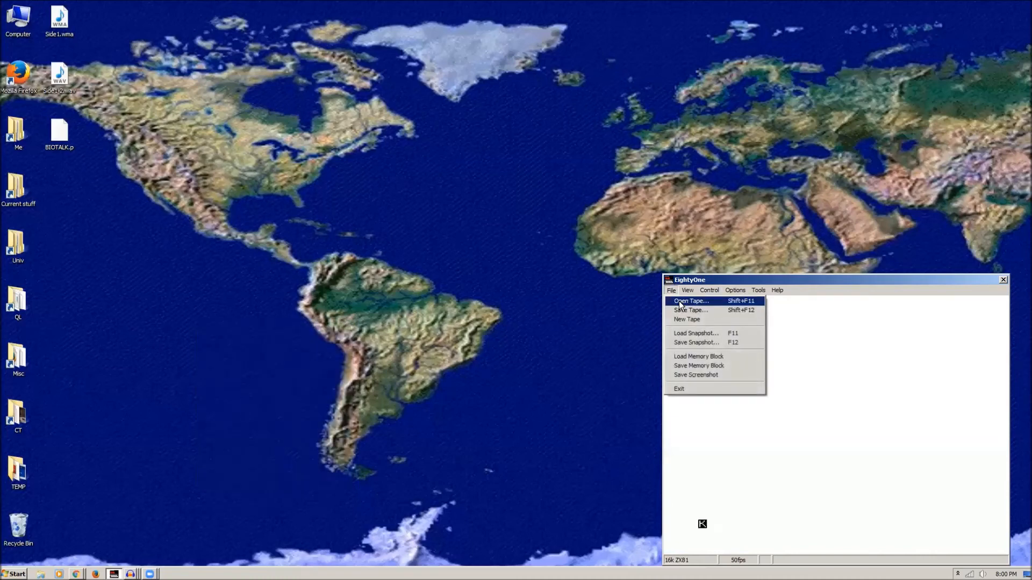
{"action": "left_click", "coordinate": [679, 301]}
{"action": "mouse_move", "coordinate": [624, 193]}
{"action": "left_mouse_down"}
{"action": "mouse_move", "coordinate": [626, 240]}
{"action": "mouse_move", "coordinate": [627, 209]}
{"action": "left_mouse_up"}
{"action": "double_click", "coordinate": [452, 220]}
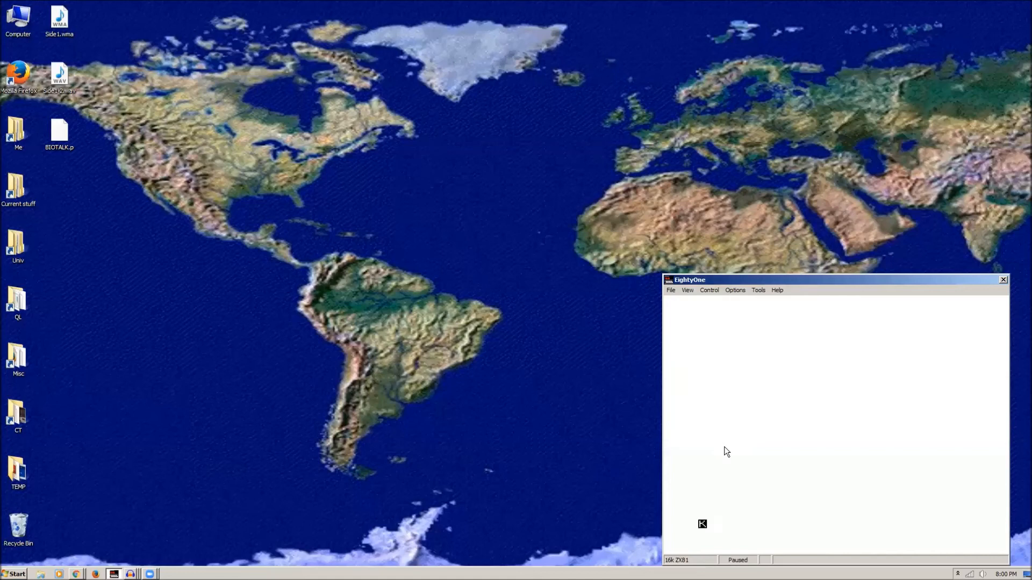
- Reopen BIOTALK.p as the tape and run LOAD "" on the ZX81
{"action": "left_click", "coordinate": [671, 291]}
{"action": "left_click", "coordinate": [679, 303]}
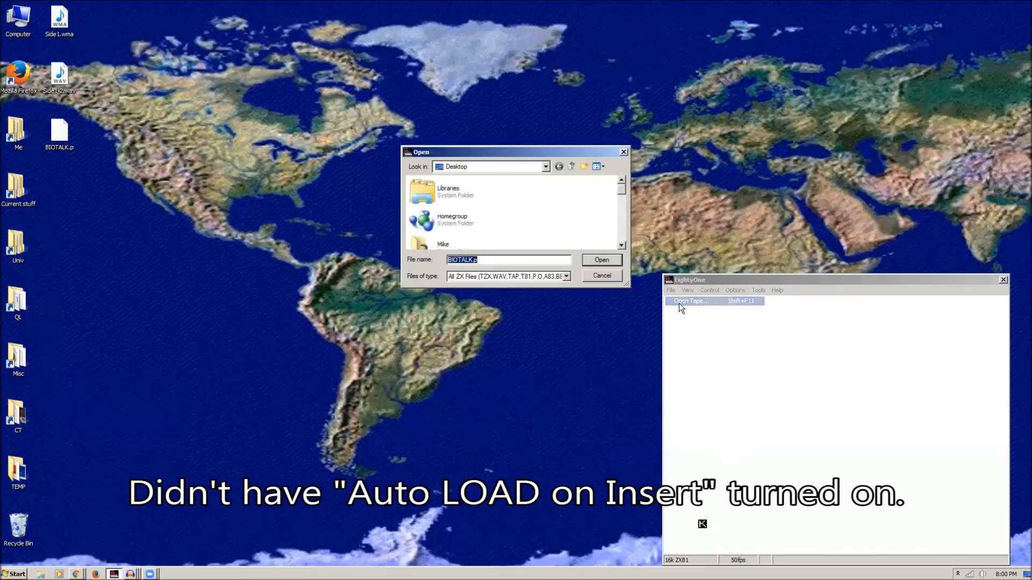
{"action": "left_click", "coordinate": [598, 261]}
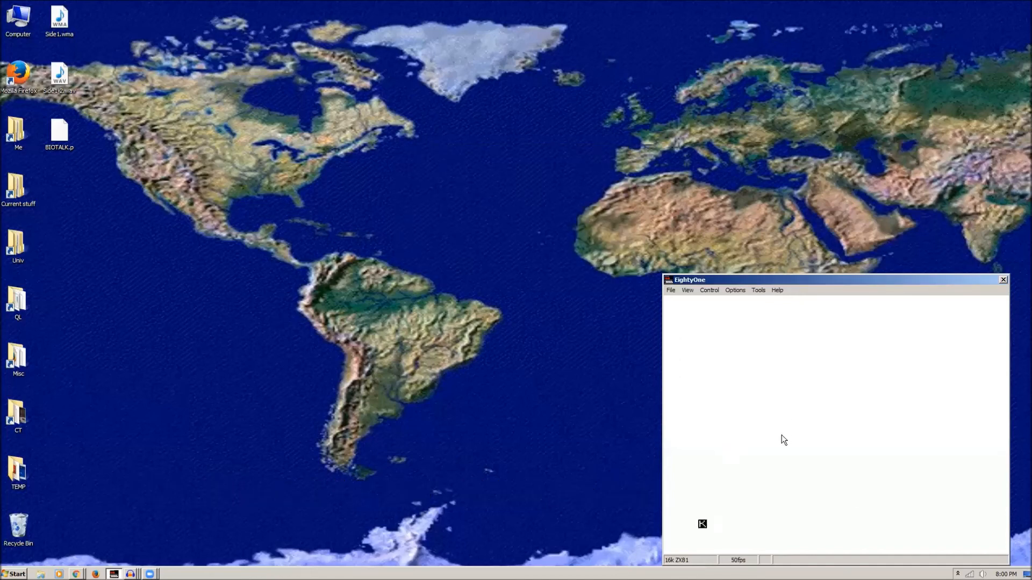
{"action": "type", "text": "j\"\""}
{"action": "key", "text": "Return"}
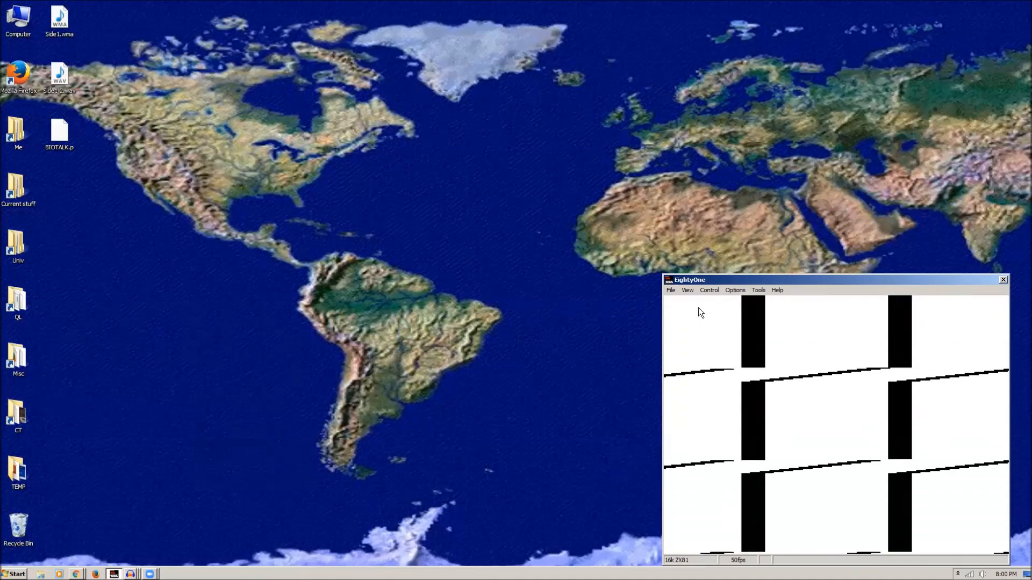
- Select TZX Manager as the tape source and open the Tape Manager showing BIOTALK.P
{"action": "left_click", "coordinate": [758, 291]}
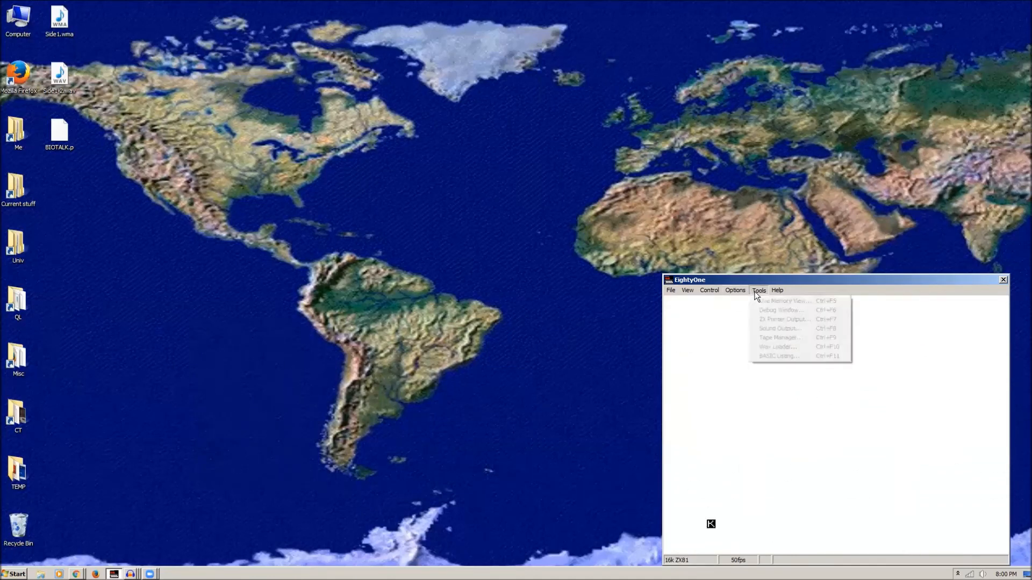
{"action": "mouse_move", "coordinate": [735, 291]}
{"action": "mouse_move", "coordinate": [743, 320]}
{"action": "mouse_move", "coordinate": [818, 319]}
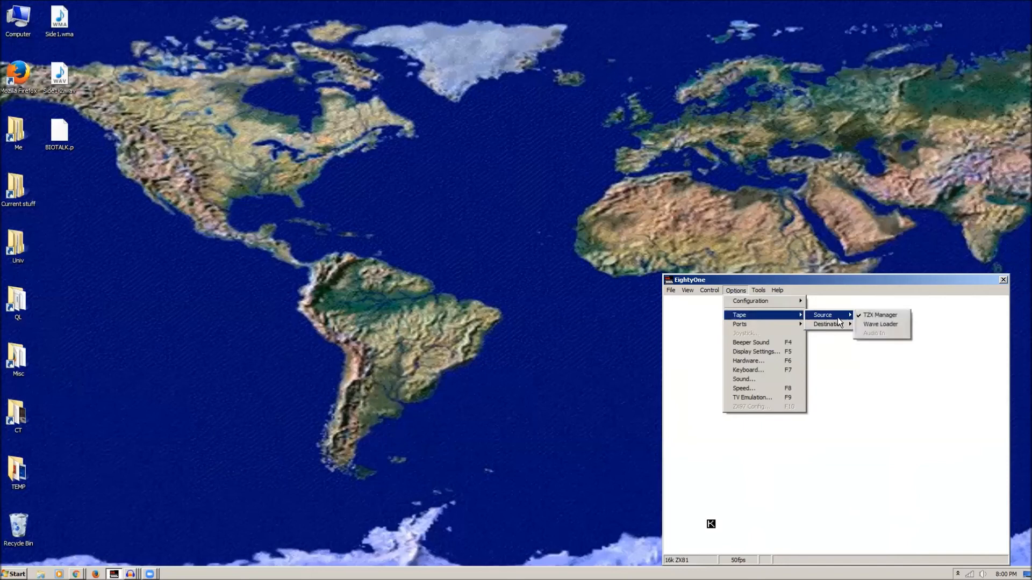
{"action": "left_click", "coordinate": [871, 315]}
{"action": "left_click", "coordinate": [758, 290]}
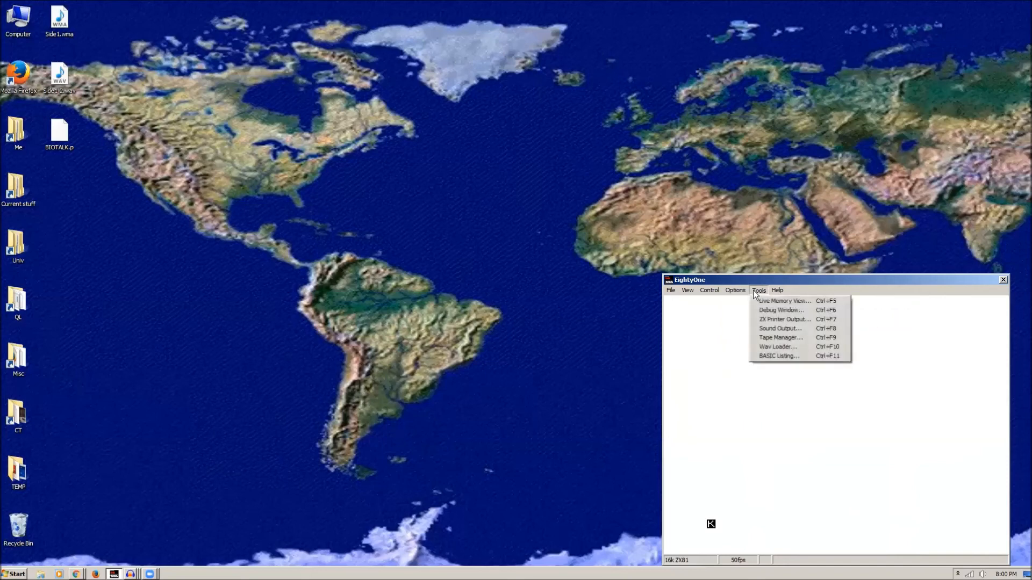
{"action": "left_click", "coordinate": [769, 338]}
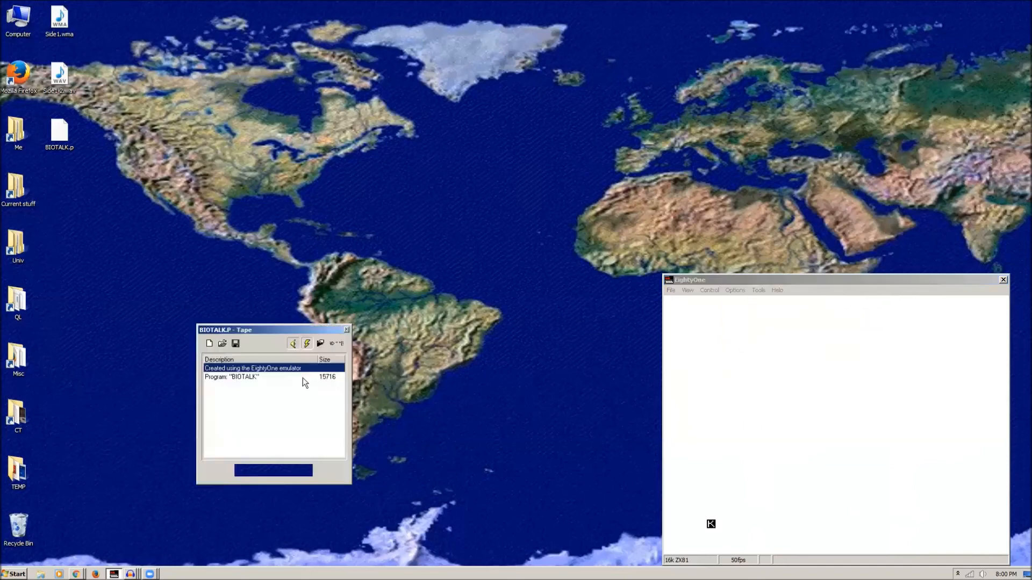
- Play the tape from the program block "BIOTALK" and run LOAD "" on the ZX81 to load it
{"action": "left_click", "coordinate": [242, 379]}
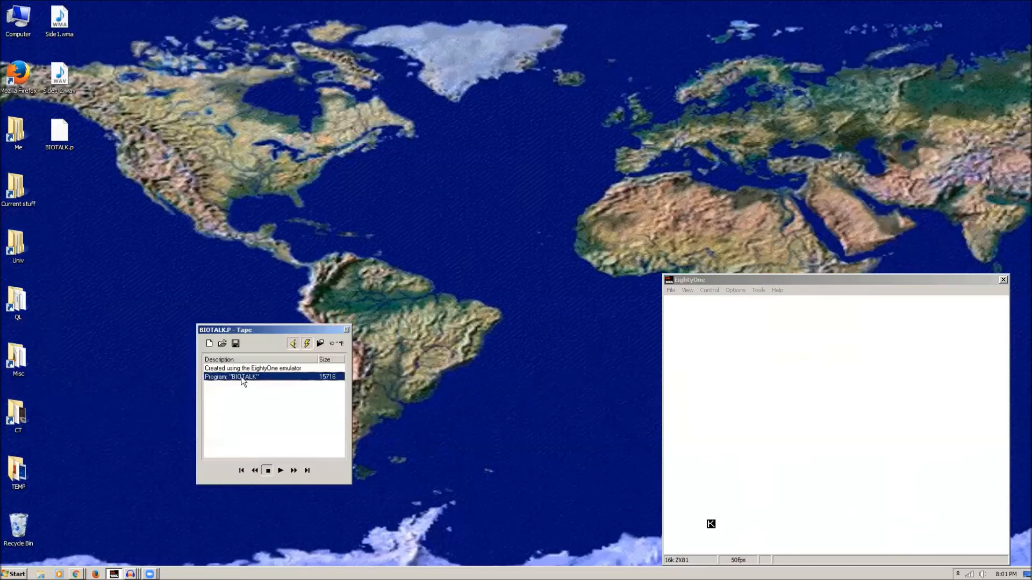
{"action": "left_click", "coordinate": [280, 471]}
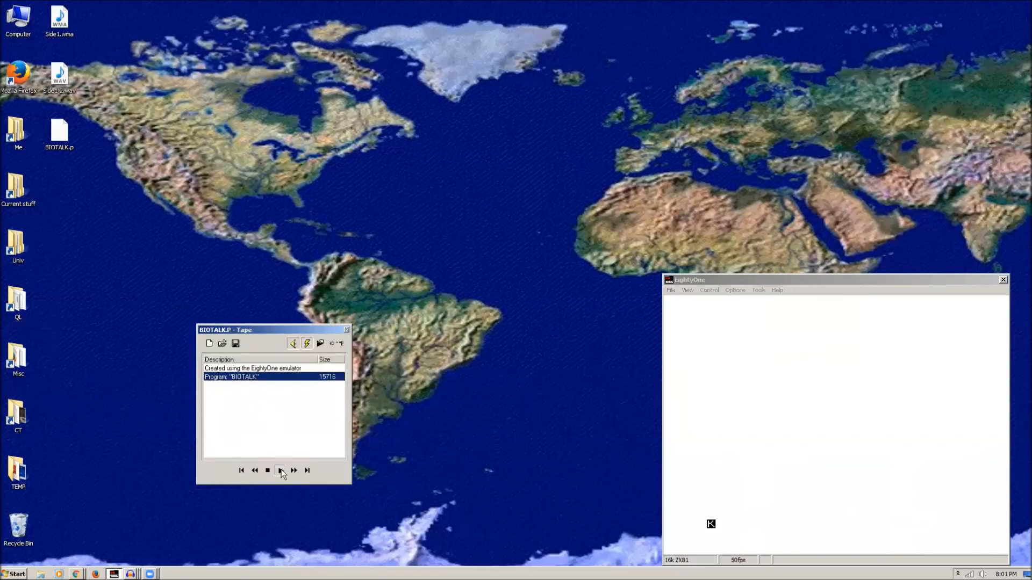
{"action": "left_click", "coordinate": [756, 438]}
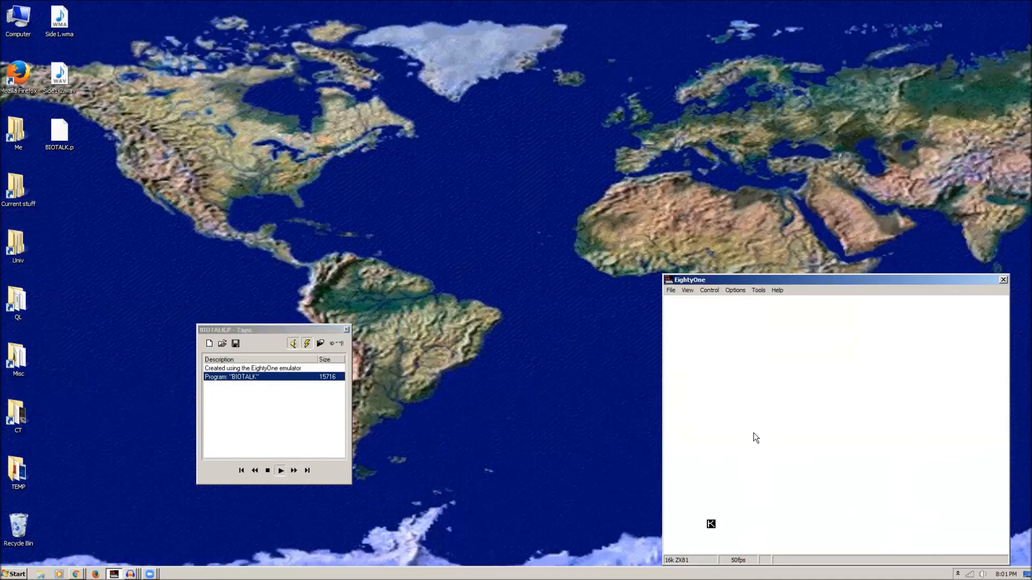
{"action": "key", "text": "j"}
{"action": "key", "text": "Return"}
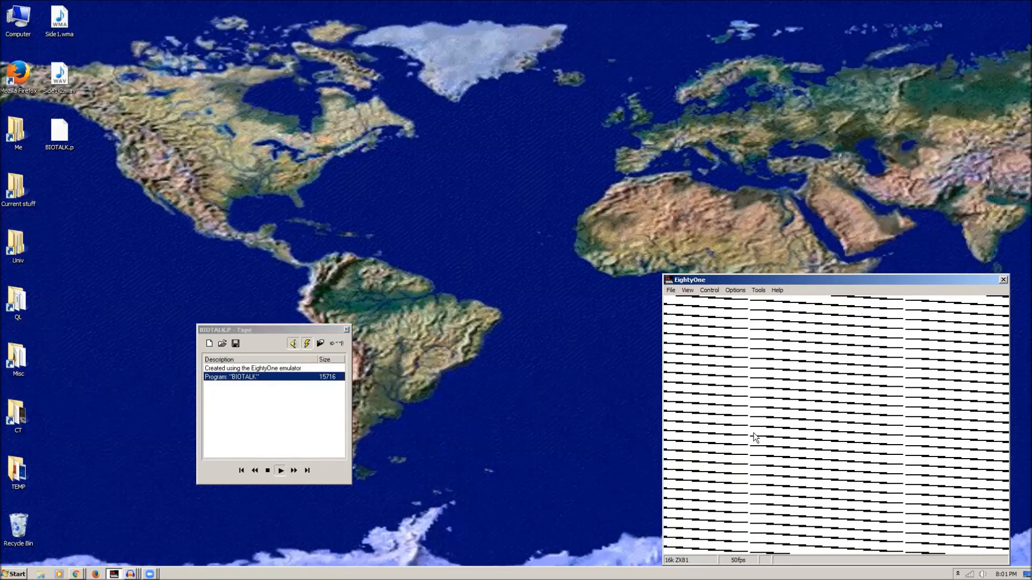
{"action": "left_click", "coordinate": [281, 471]}
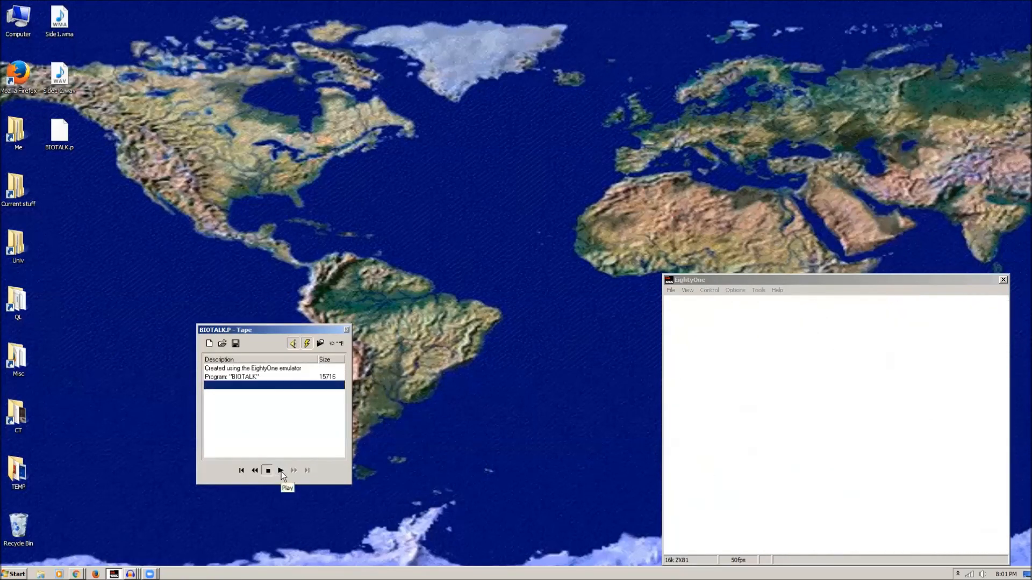
- List the loaded program on the ZX81, first from the beginning and then from line 12
{"action": "left_click", "coordinate": [731, 506]}
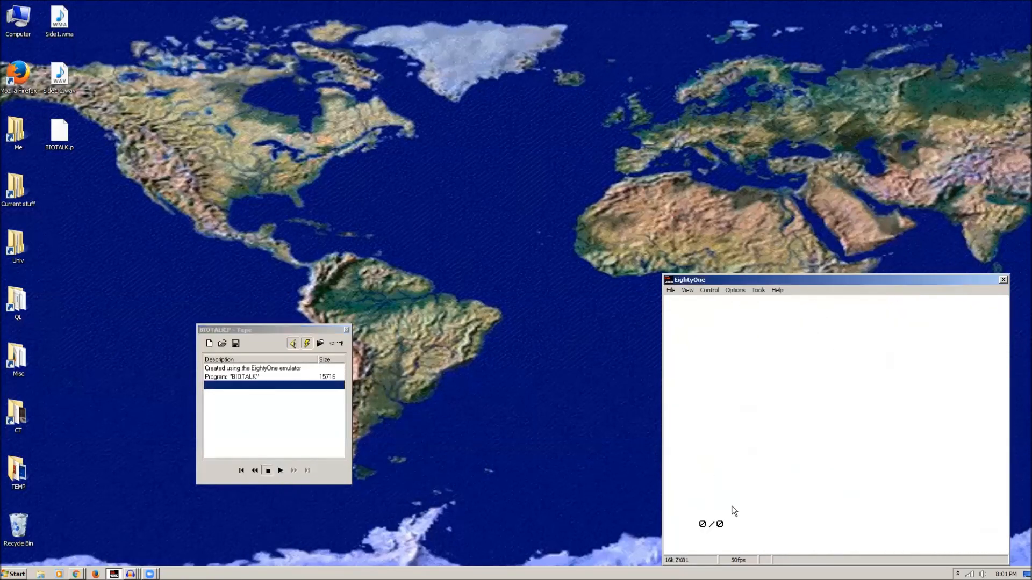
{"action": "key", "text": "j"}
{"action": "key", "text": "BackSpace"}
{"action": "key", "text": "k"}
{"action": "key", "text": "Return"}
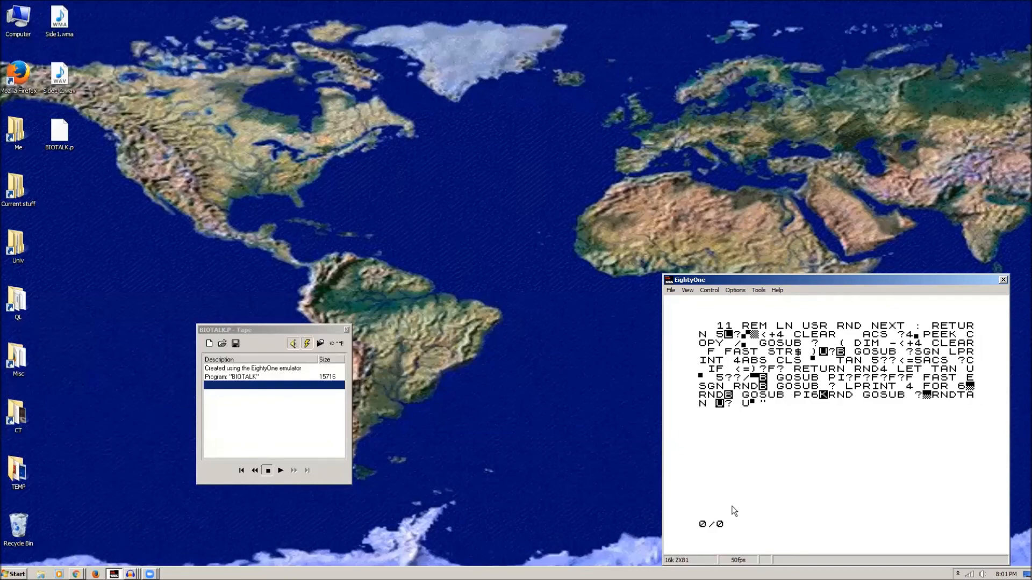
{"action": "type", "text": "k12"}
{"action": "key", "text": "Return"}
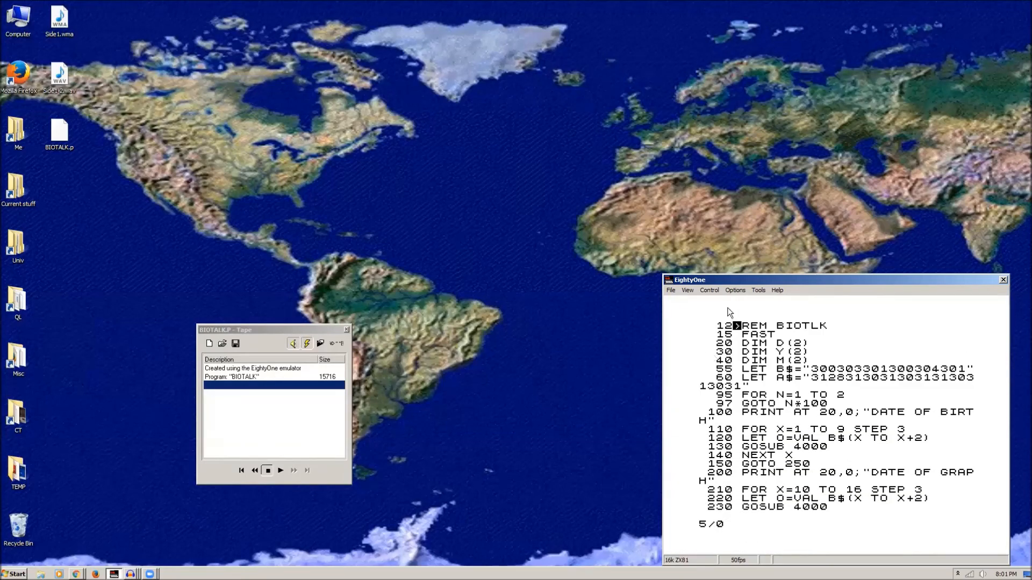
- Open the BASIC Listing of the loaded program and move its window closer to the emulator
{"action": "left_click", "coordinate": [758, 290]}
{"action": "left_click", "coordinate": [778, 356]}
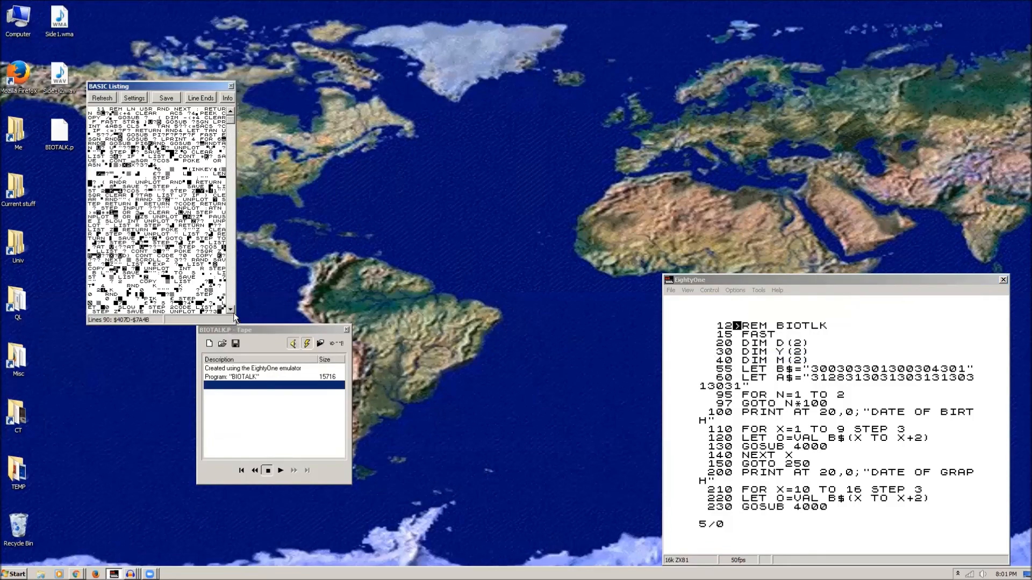
{"action": "mouse_move", "coordinate": [231, 122]}
{"action": "left_mouse_down"}
{"action": "mouse_move", "coordinate": [206, 292]}
{"action": "mouse_move", "coordinate": [232, 233]}
{"action": "mouse_move", "coordinate": [239, 119]}
{"action": "left_mouse_up"}
{"action": "left_click_drag", "start_coordinate": [185, 85], "coordinate": [548, 85]}
- Arrange the Tape window below the BASIC Listing window, with both beside the emulator
{"action": "left_click", "coordinate": [276, 330]}
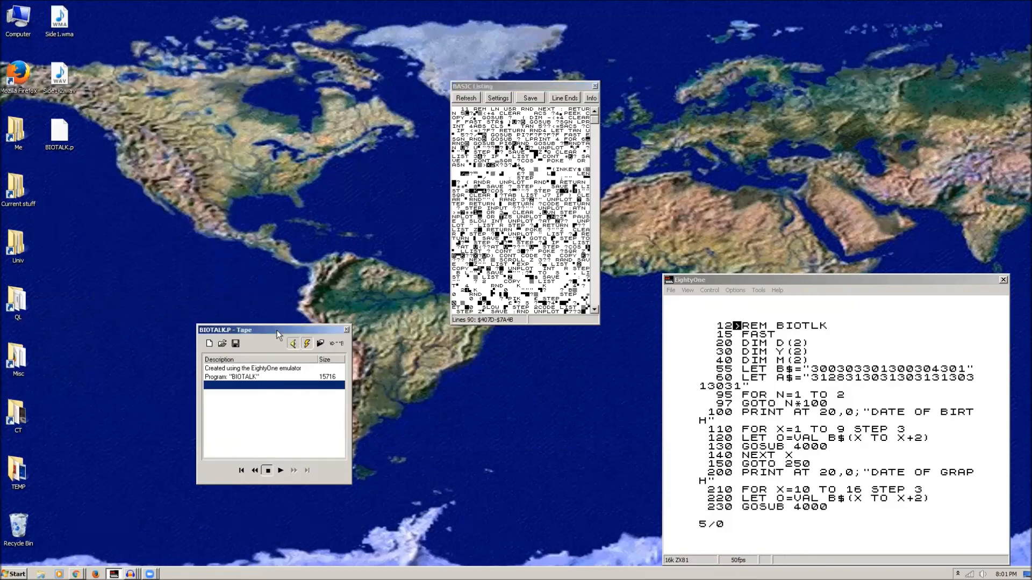
{"action": "left_click_drag", "start_coordinate": [276, 330], "coordinate": [337, 88]}
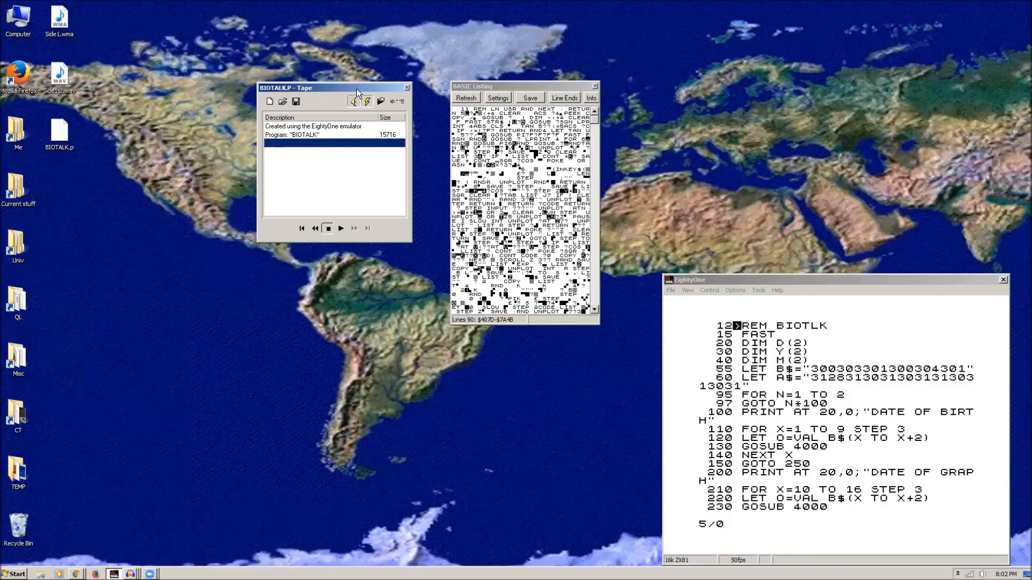
{"action": "left_click_drag", "start_coordinate": [357, 92], "coordinate": [551, 345]}
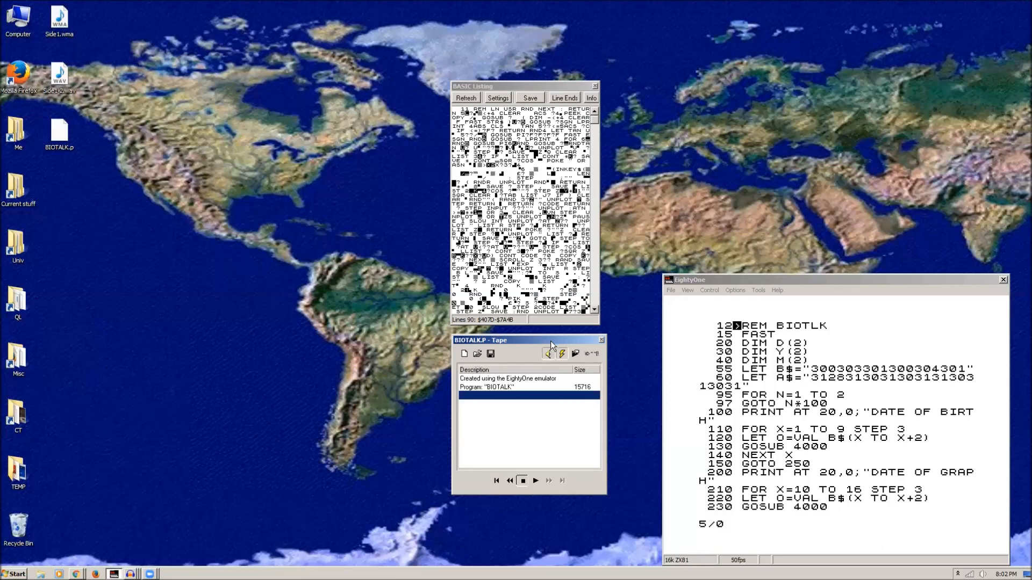
{"action": "left_click_drag", "start_coordinate": [551, 341], "coordinate": [581, 395]}
{"action": "left_click_drag", "start_coordinate": [520, 82], "coordinate": [555, 128]}
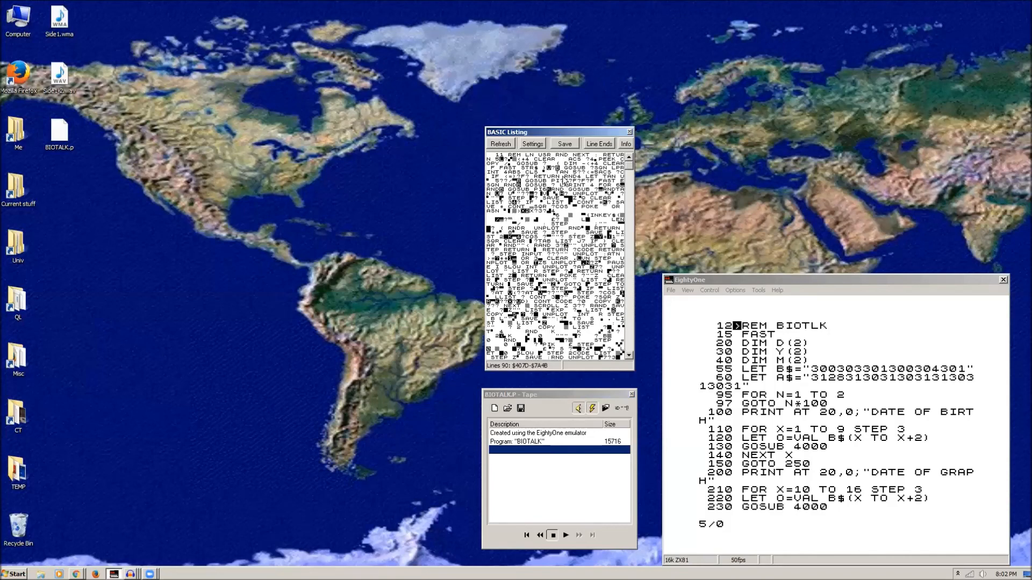